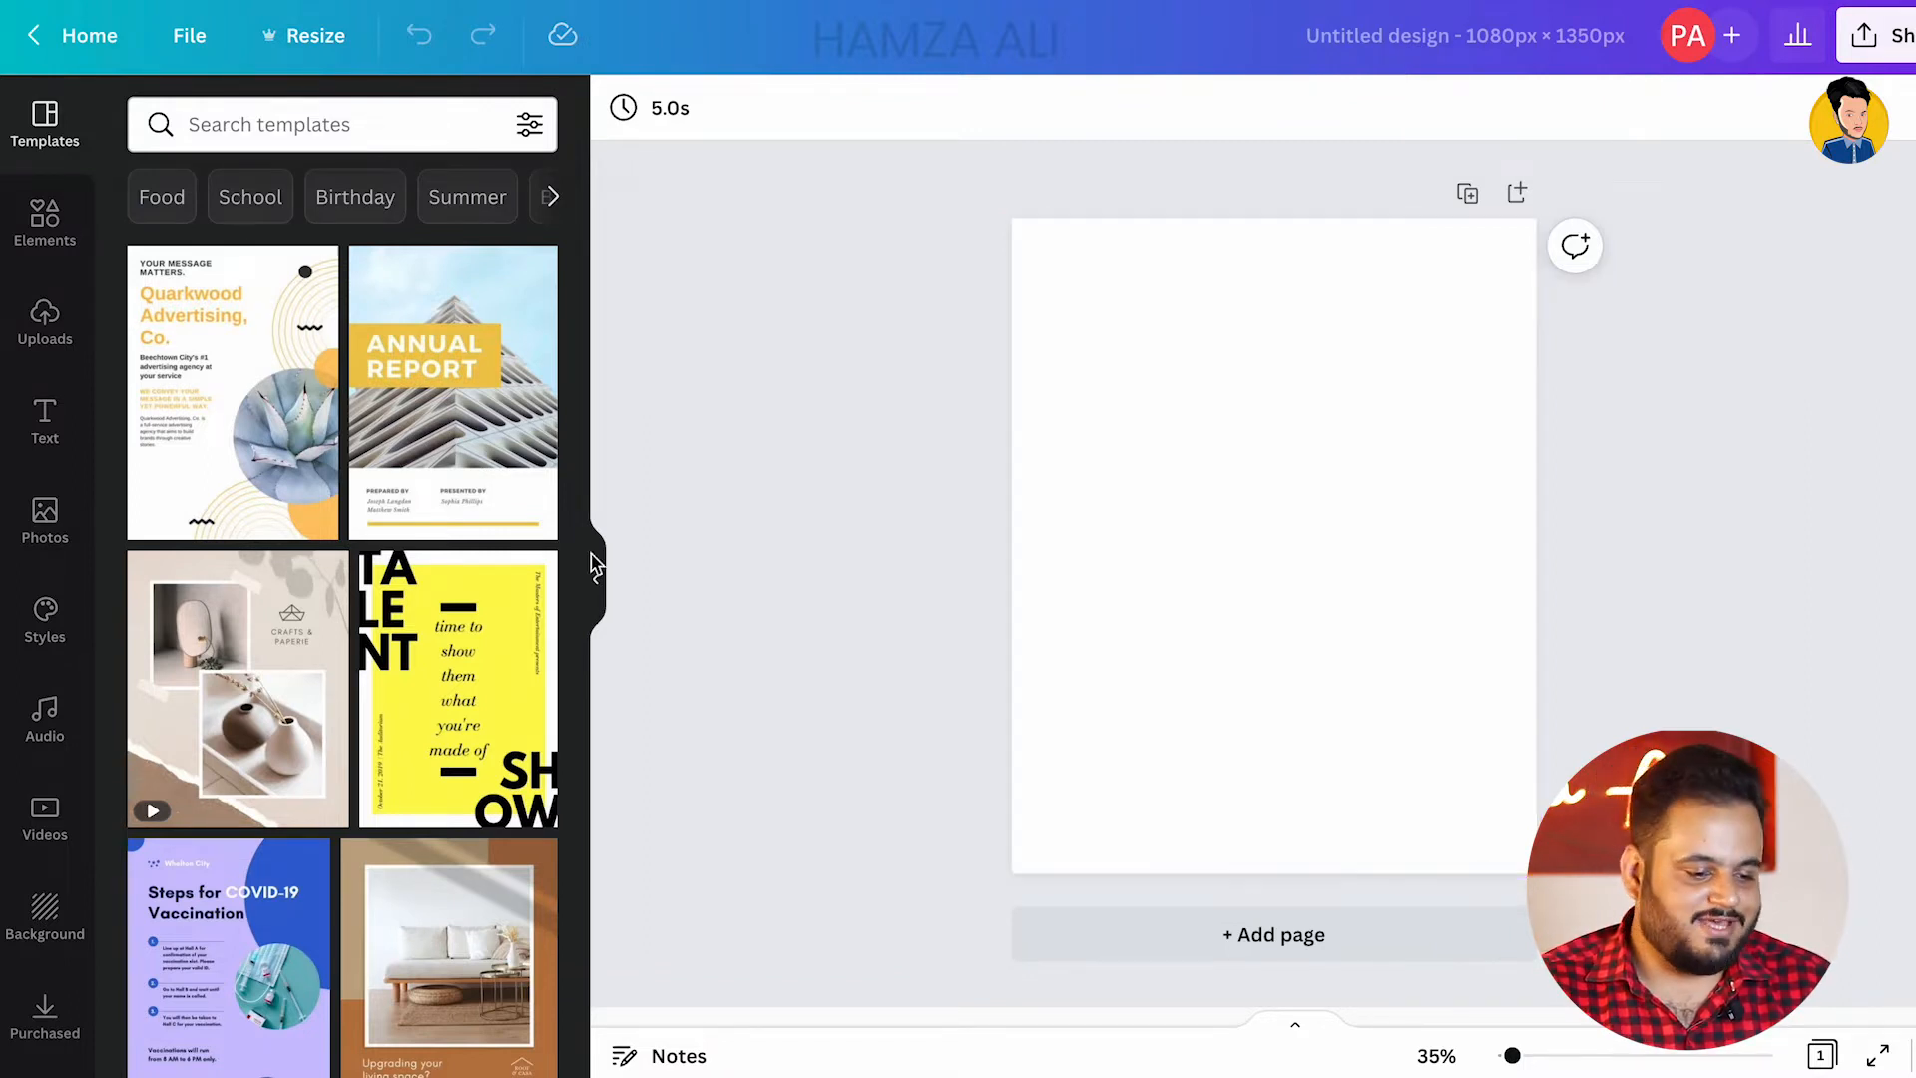
# Step: Find frames in the element library and place the oval frame with the gold border on the page
pyautogui.click(40, 235)
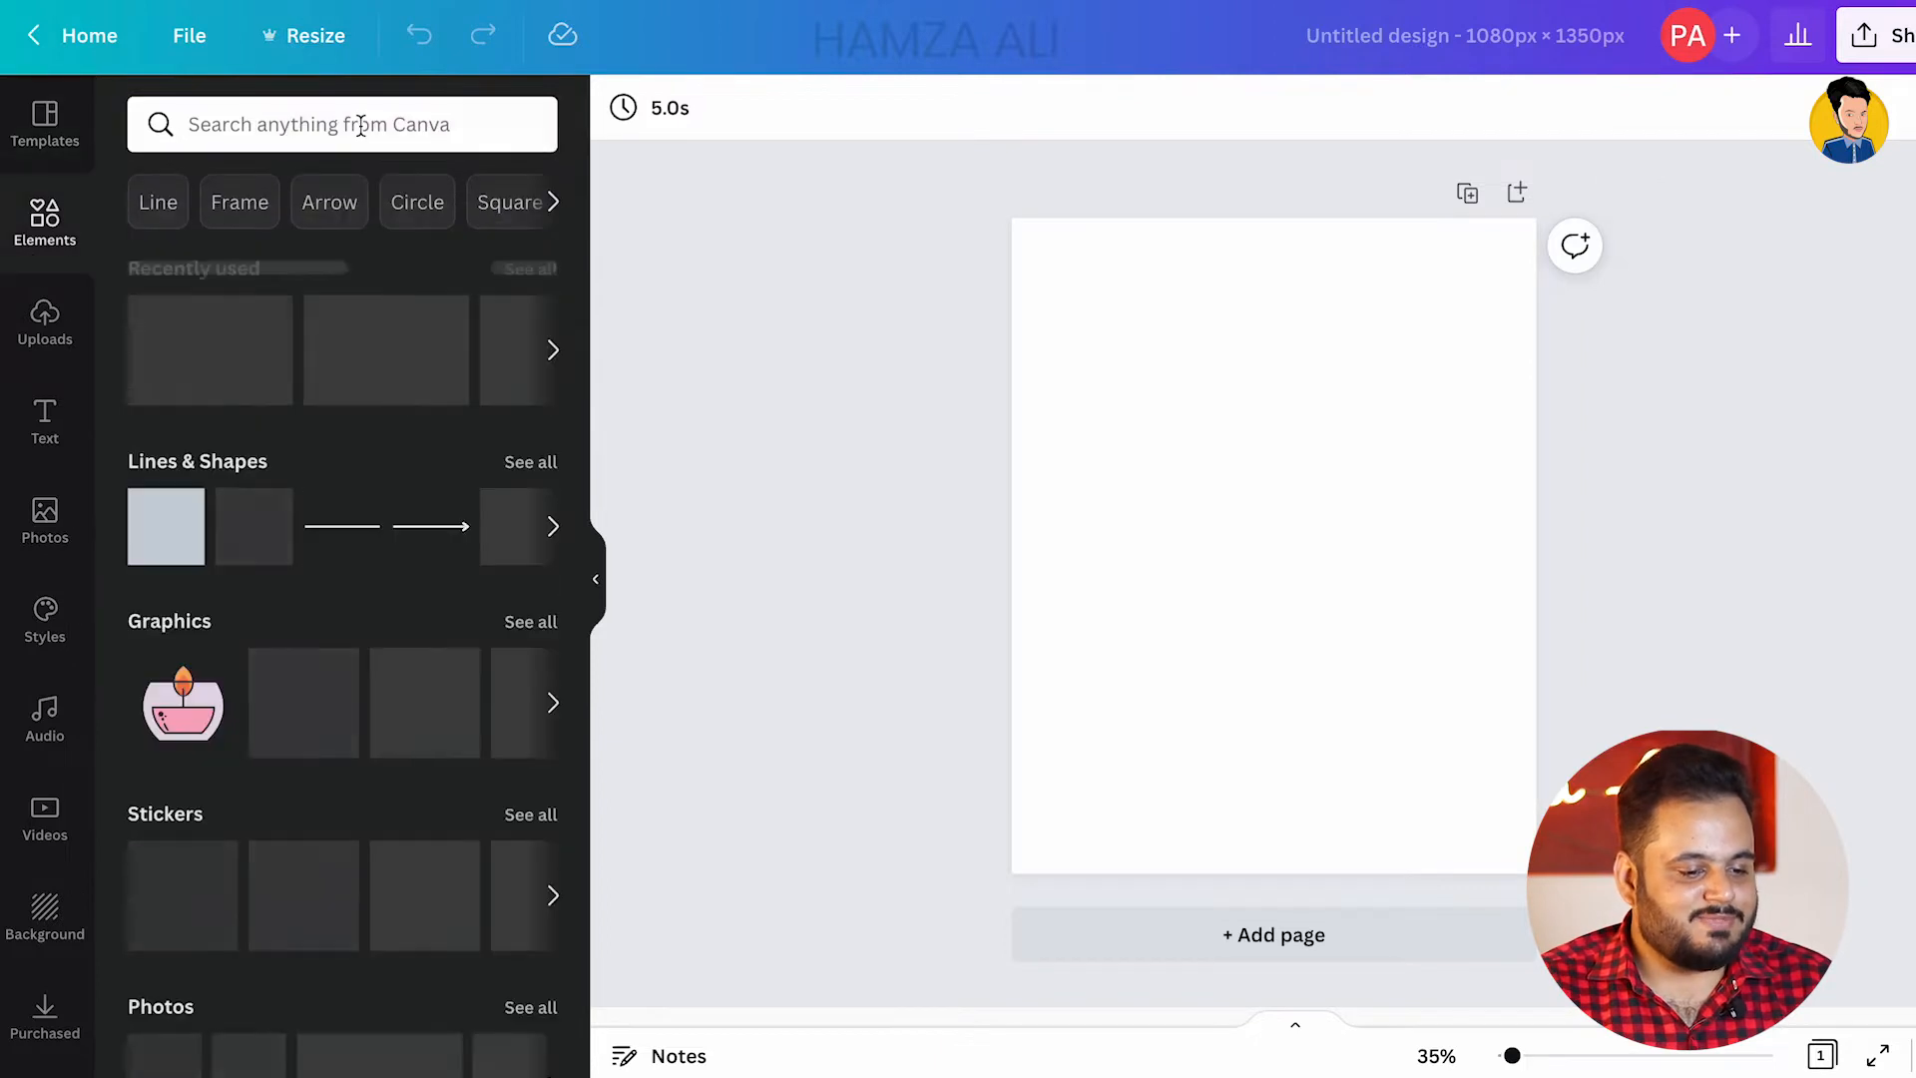
pyautogui.click(239, 202)
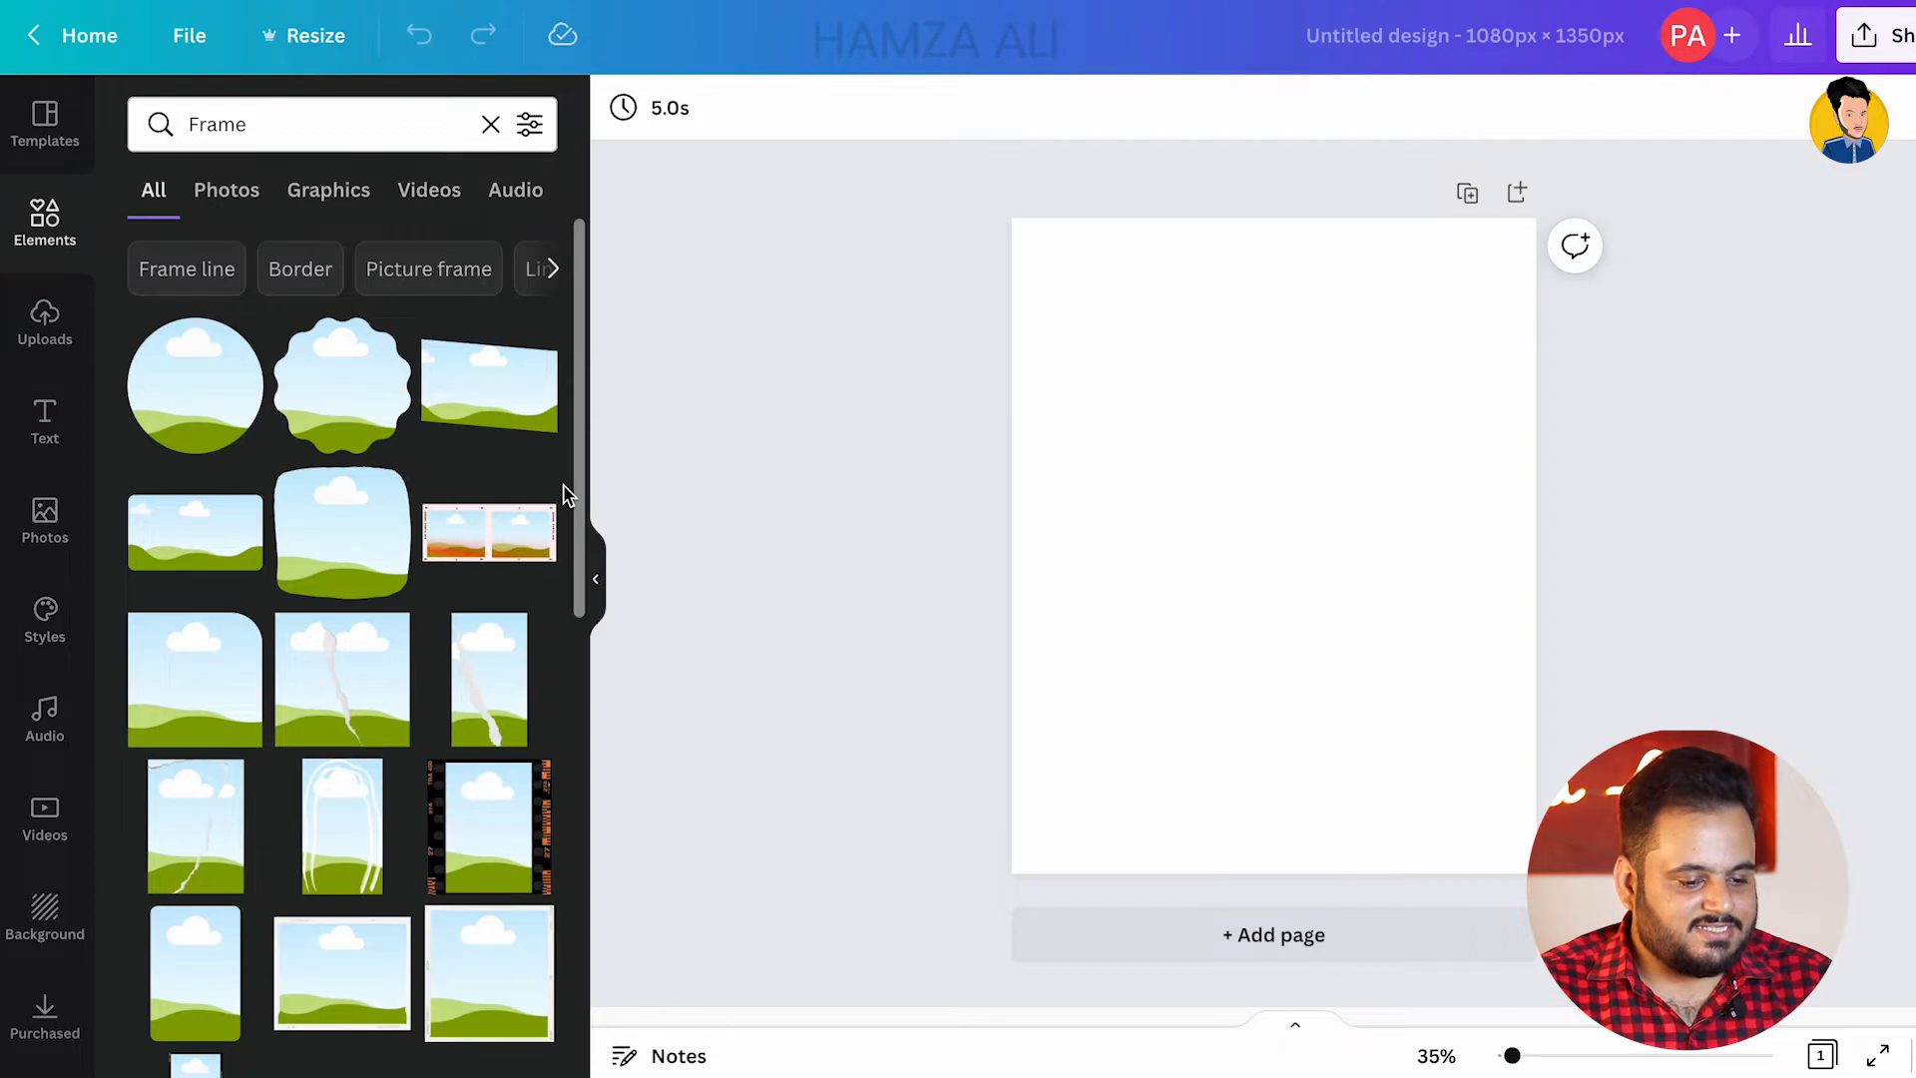
pyautogui.scroll(-6, 469, 621)
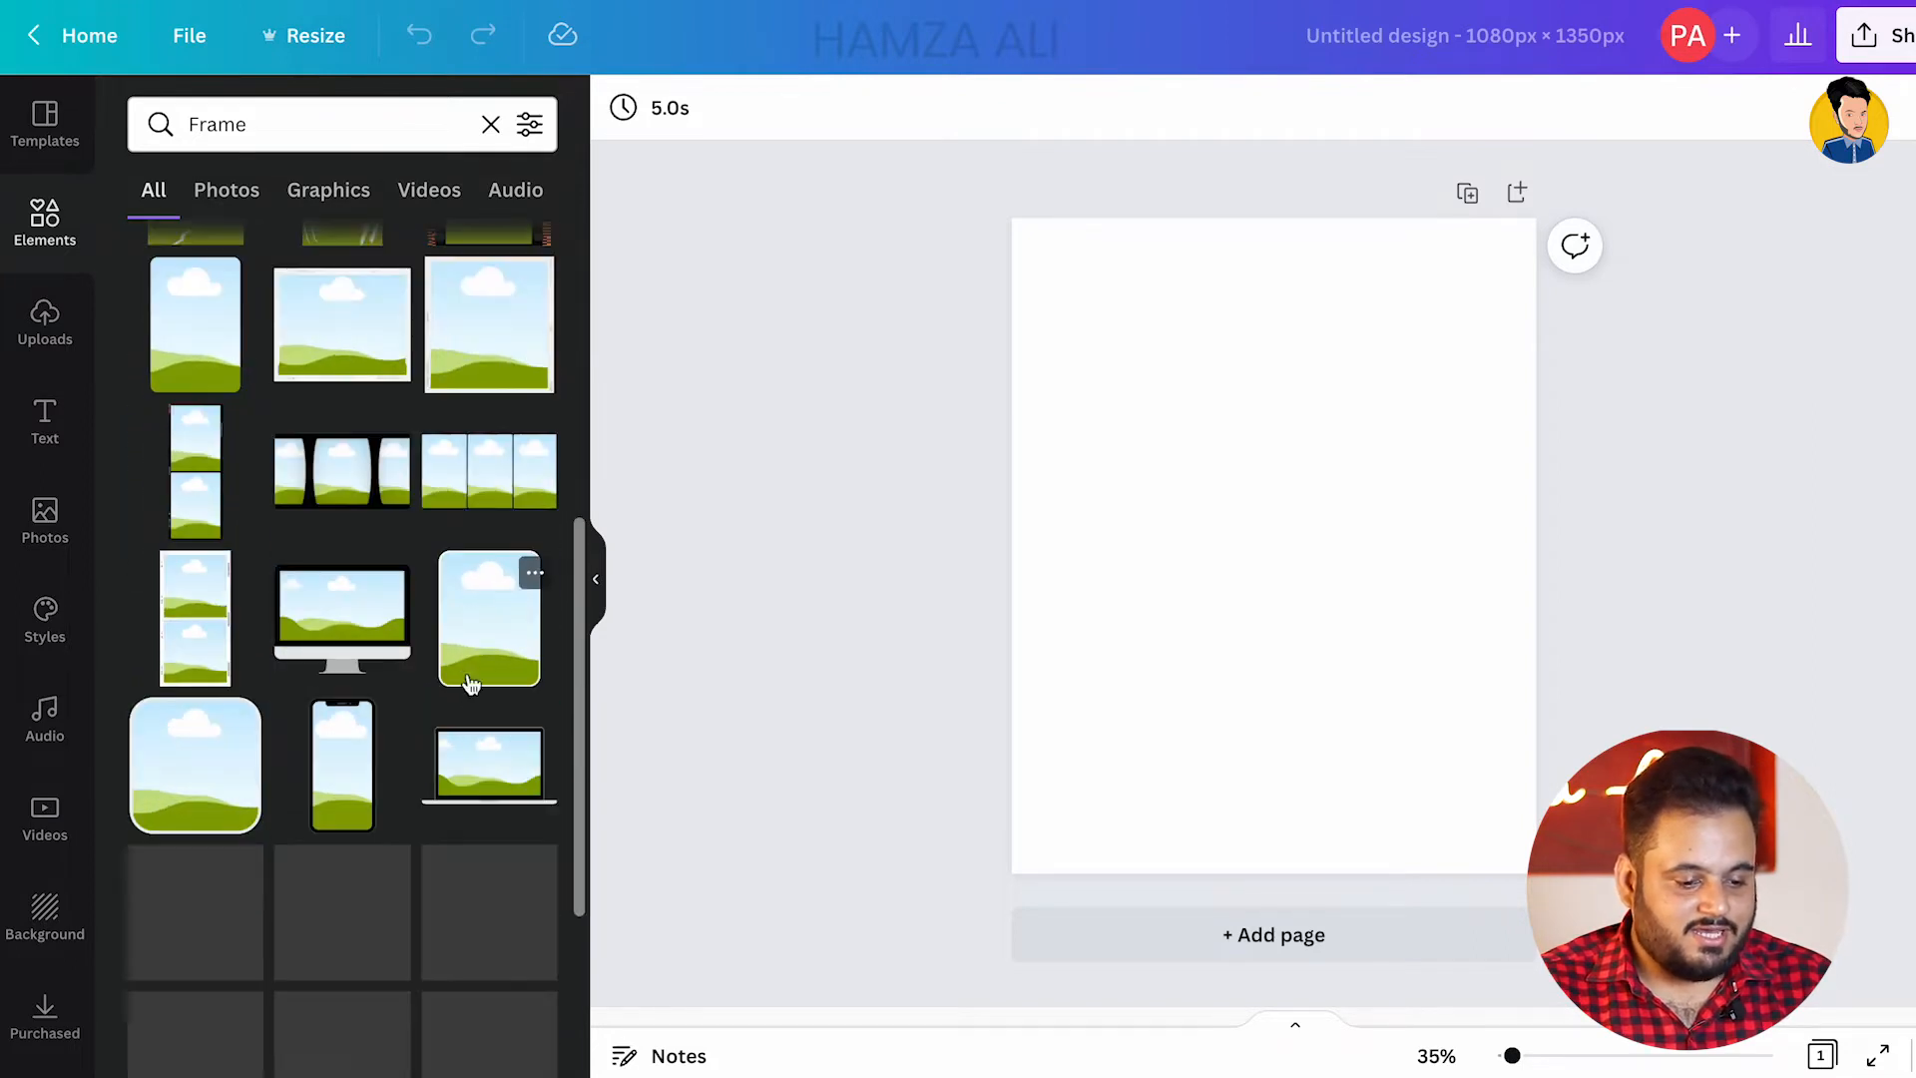
pyautogui.scroll(-5, 469, 633)
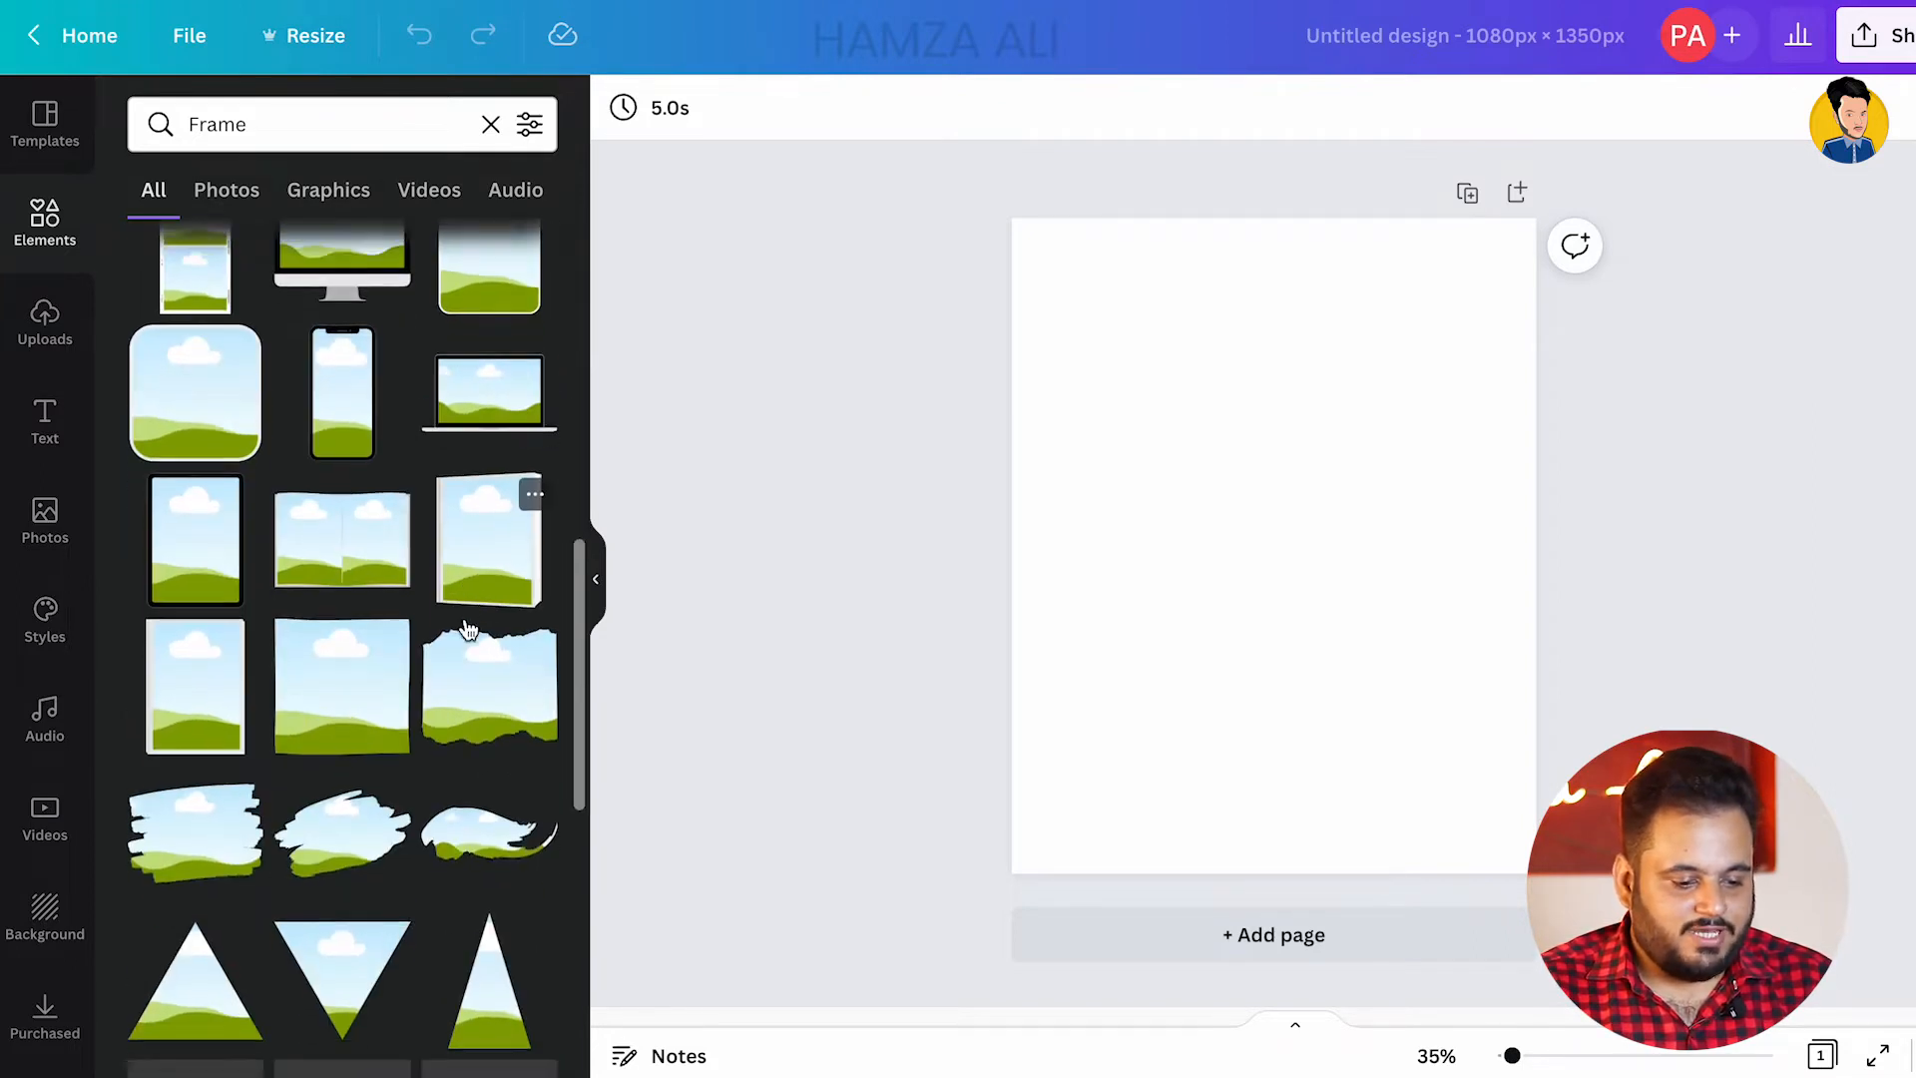
pyautogui.scroll(-10, 464, 628)
pyautogui.moveTo(342, 469); pyautogui.dragTo(1255, 539)
pyautogui.moveTo(1230, 467); pyautogui.dragTo(1255, 447)
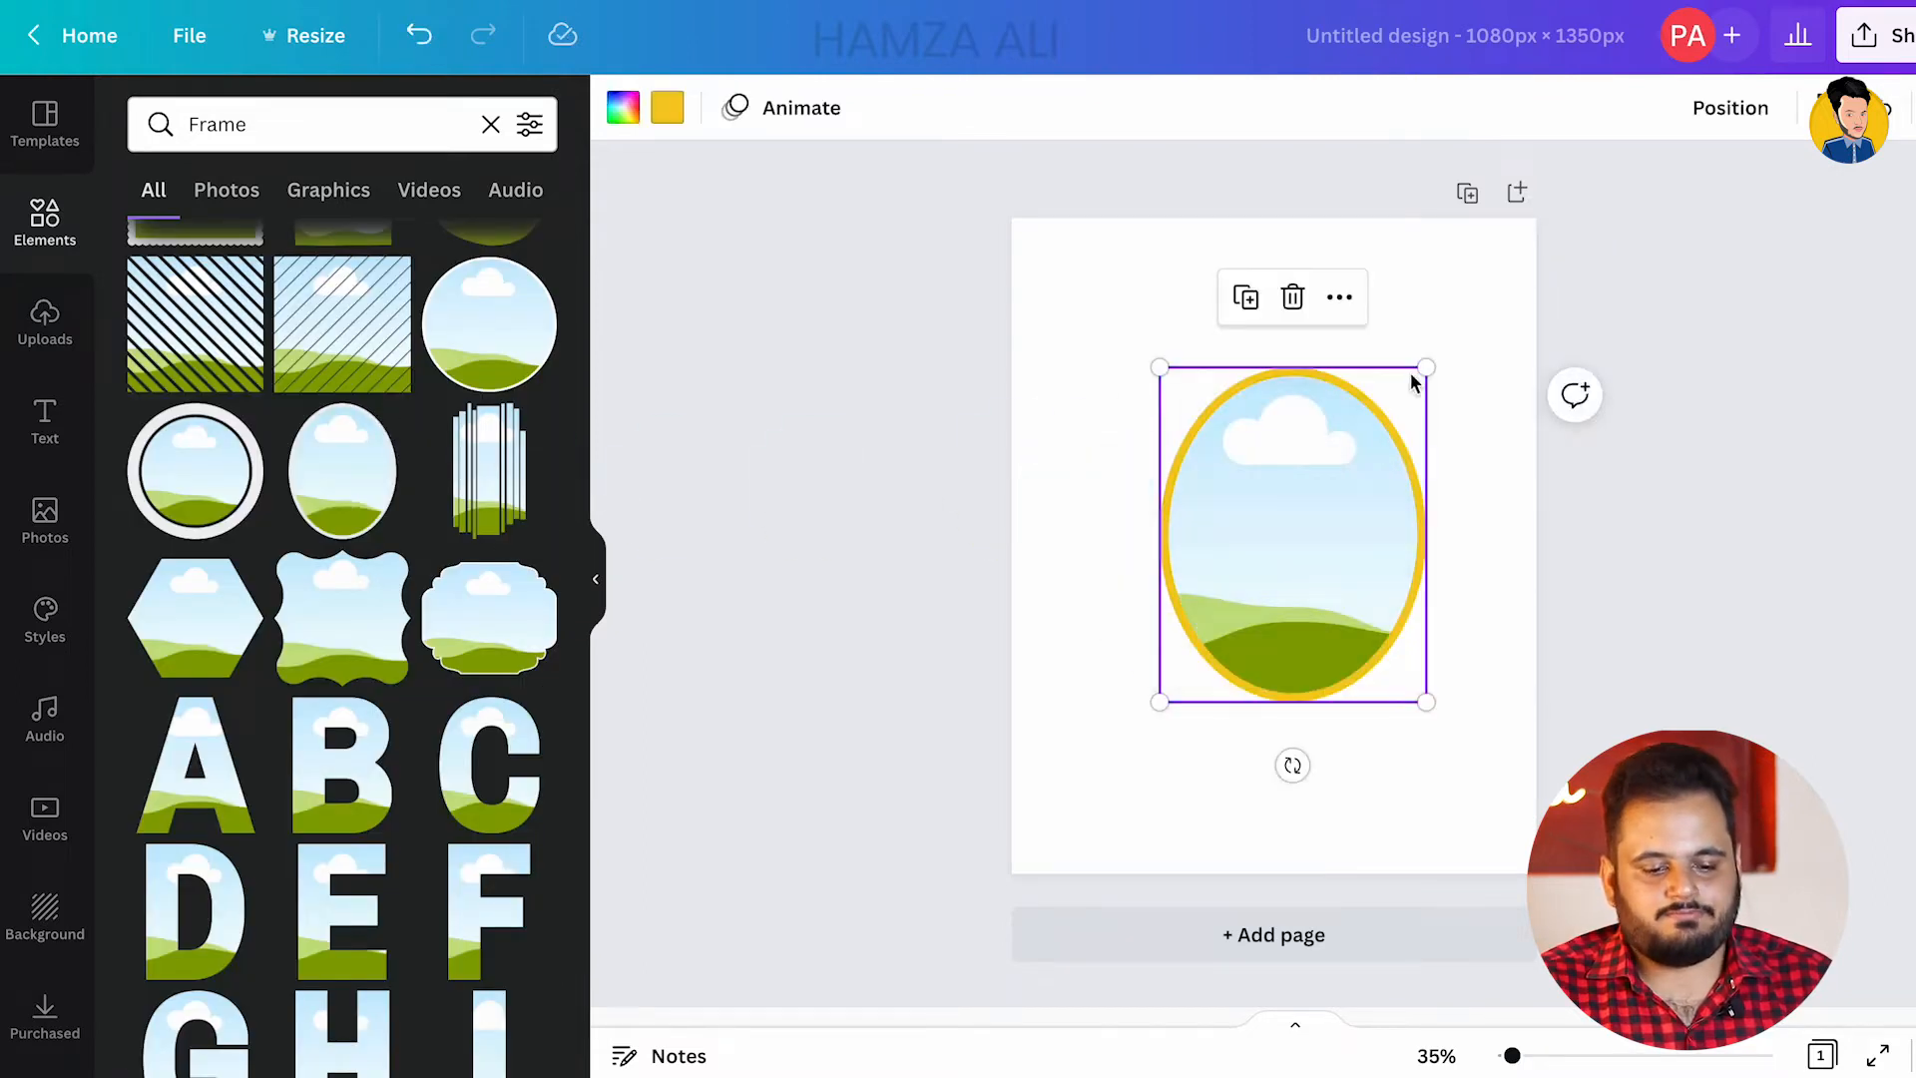
# Step: Enlarge the oval frame to nearly fill the page, centred, and colour its inside white
pyautogui.moveTo(1433, 355); pyautogui.dragTo(1497, 265)
pyautogui.moveTo(1360, 445); pyautogui.dragTo(1317, 477)
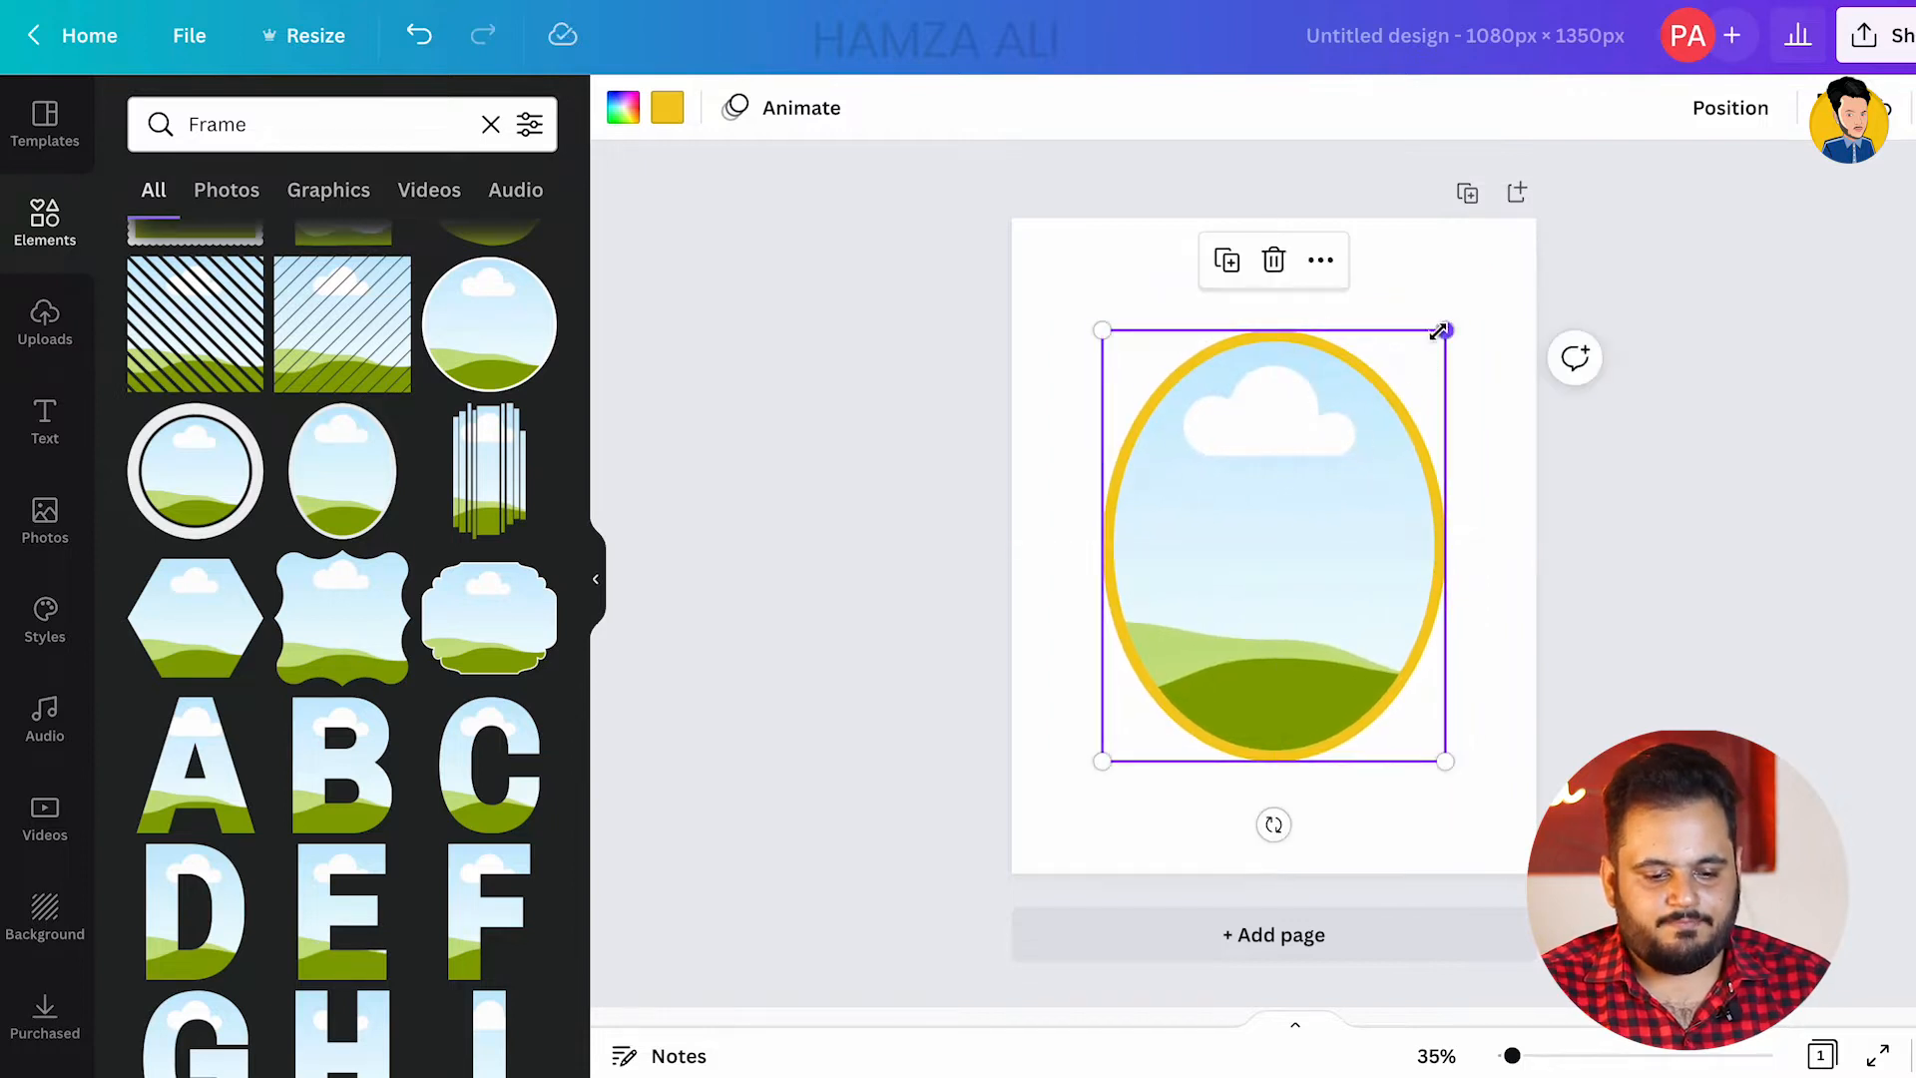
pyautogui.moveTo(1438, 332); pyautogui.dragTo(1497, 266)
pyautogui.click(622, 106)
pyautogui.click(305, 251)
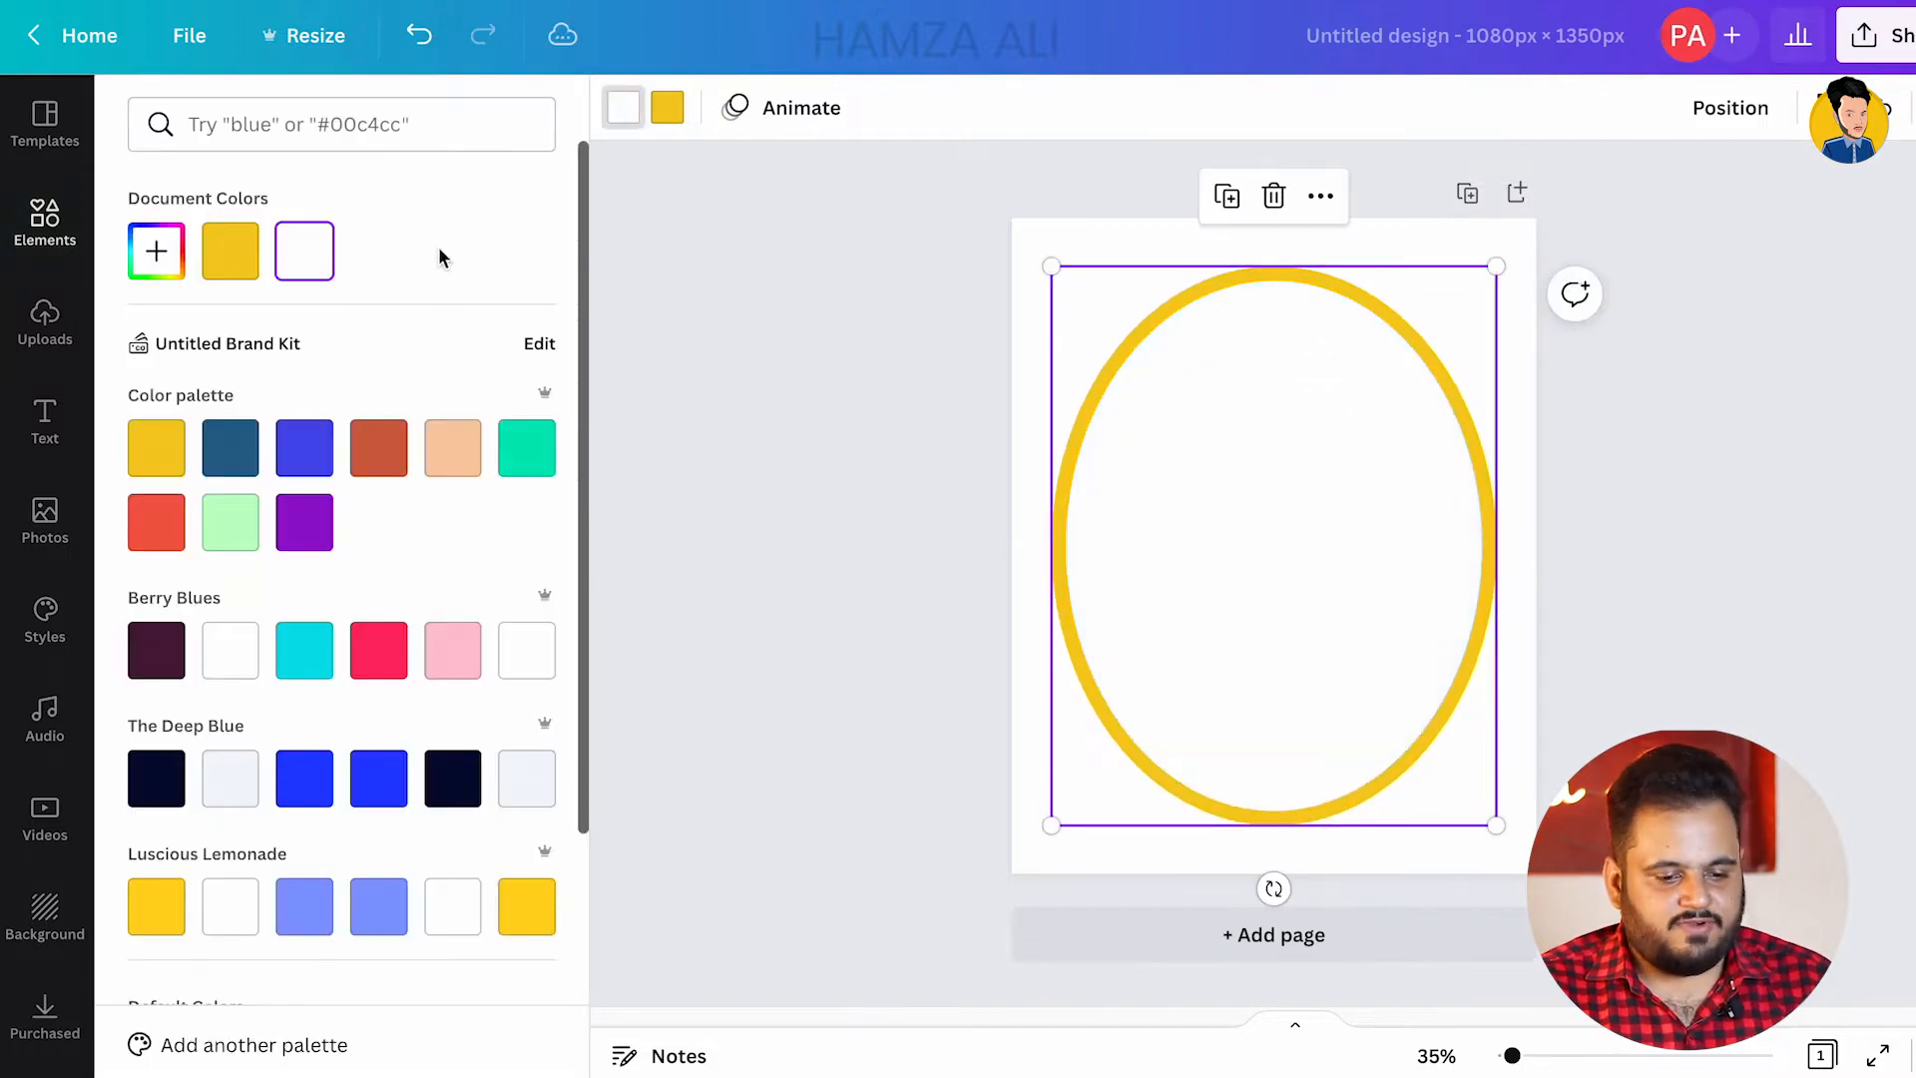
# Step: Search the elements for a flower background and place the blue line-art floral pattern near the page's upper-left corner
pyautogui.click(14, 229)
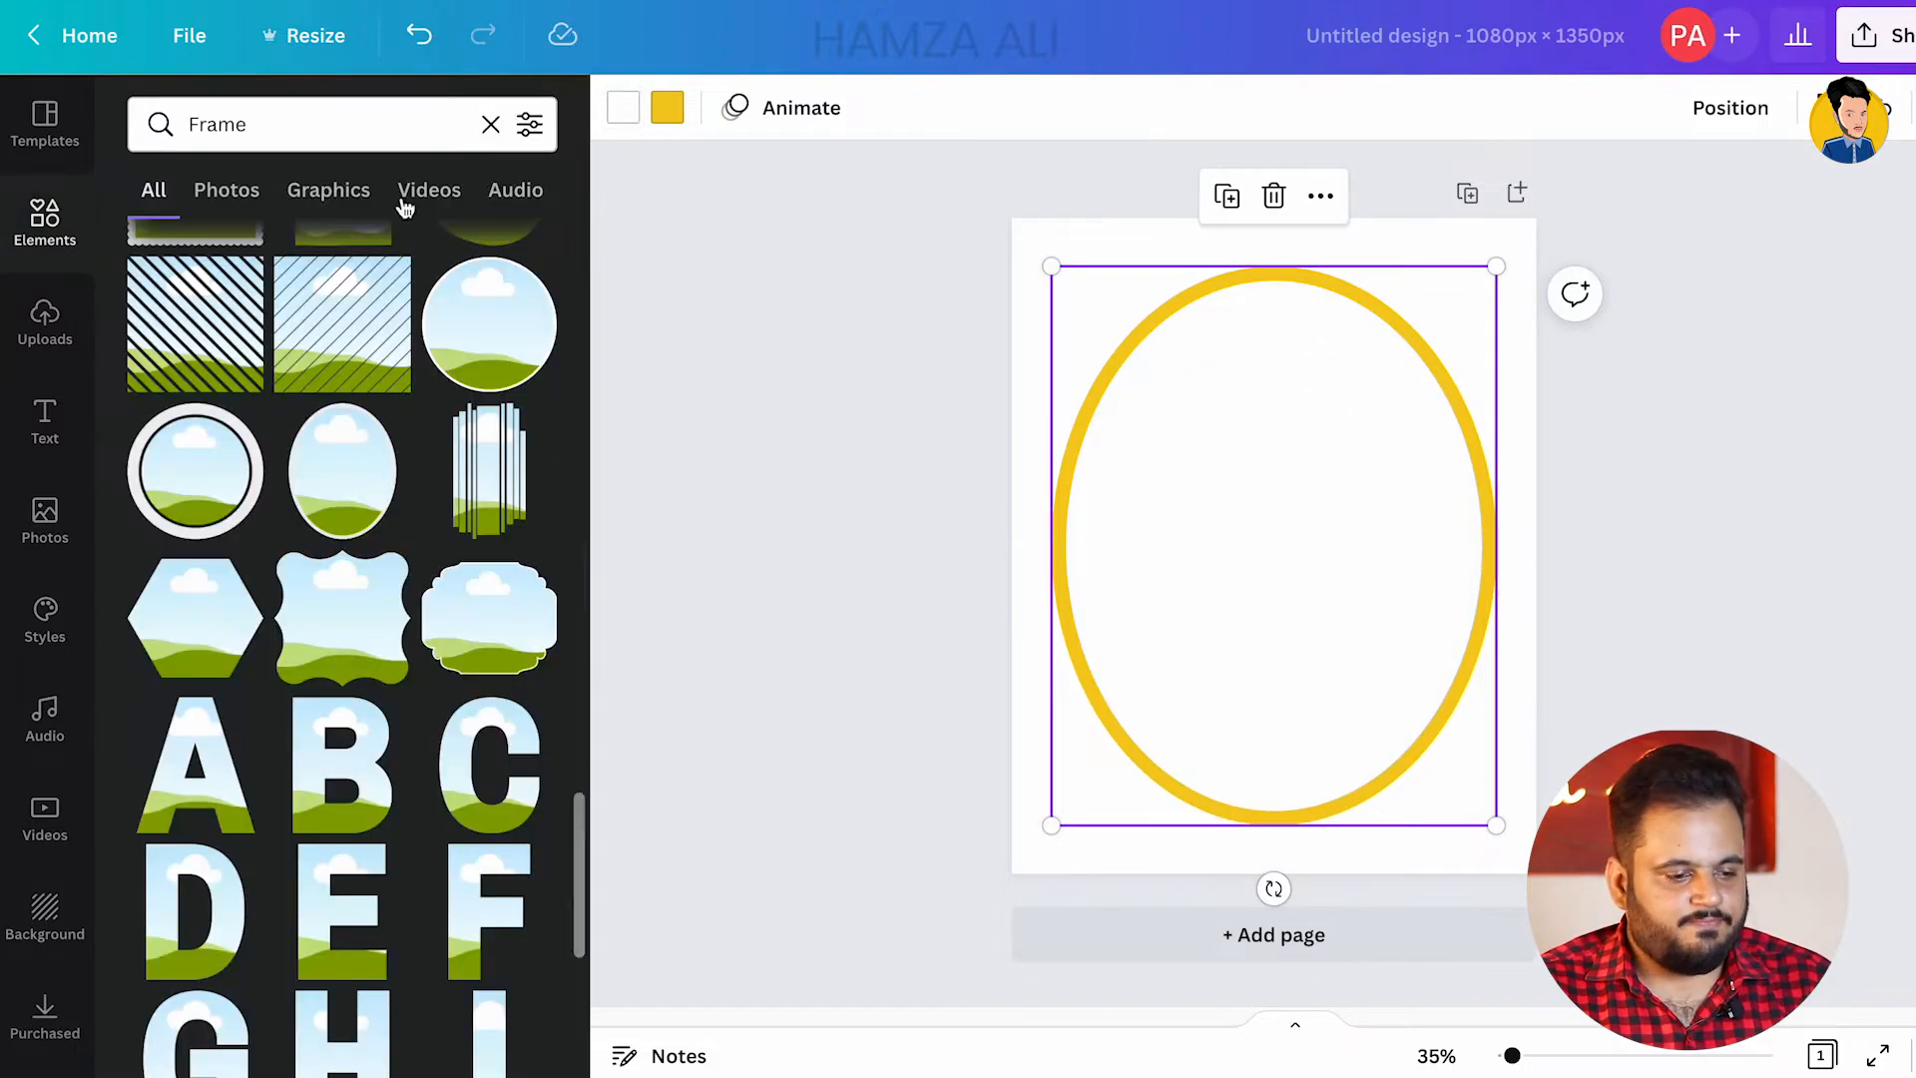
pyautogui.click(14, 229)
pyautogui.click(339, 128)
pyautogui.write('flower ba')
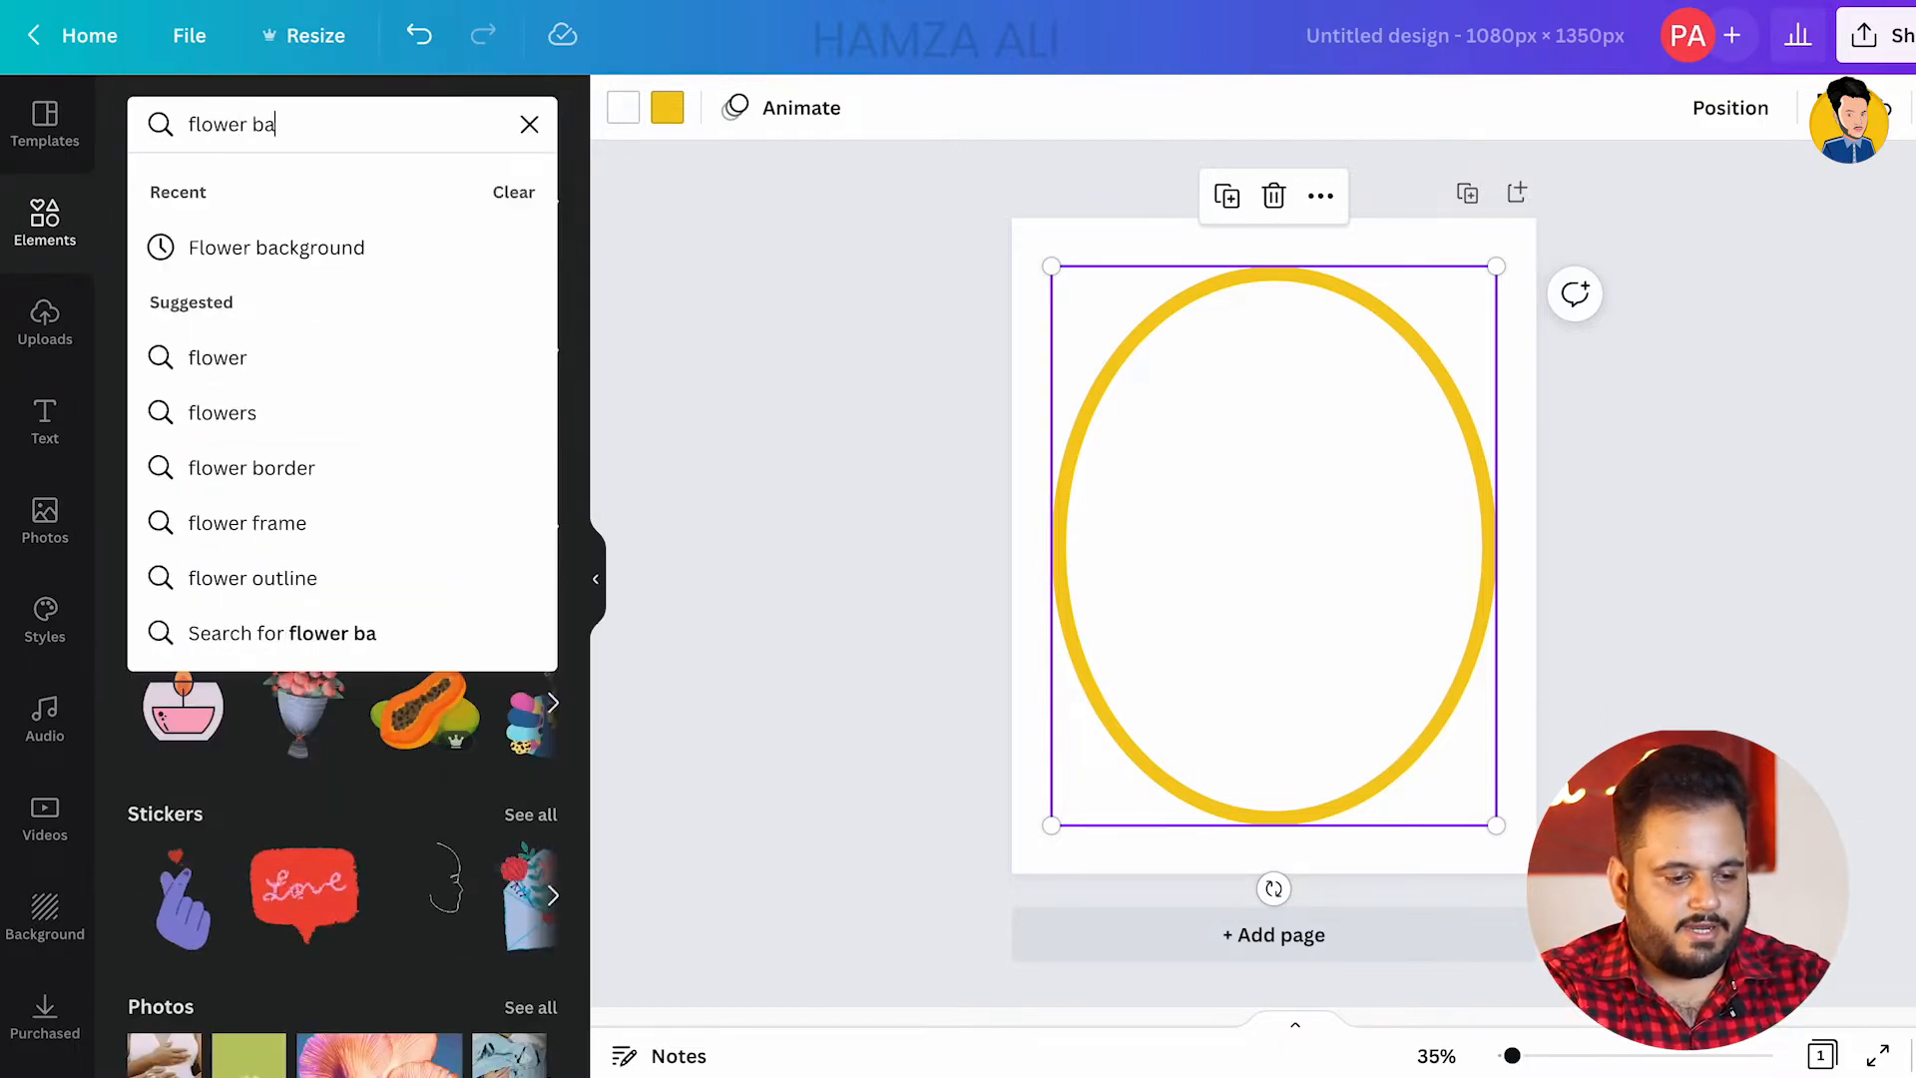
pyautogui.write('ckgroud')
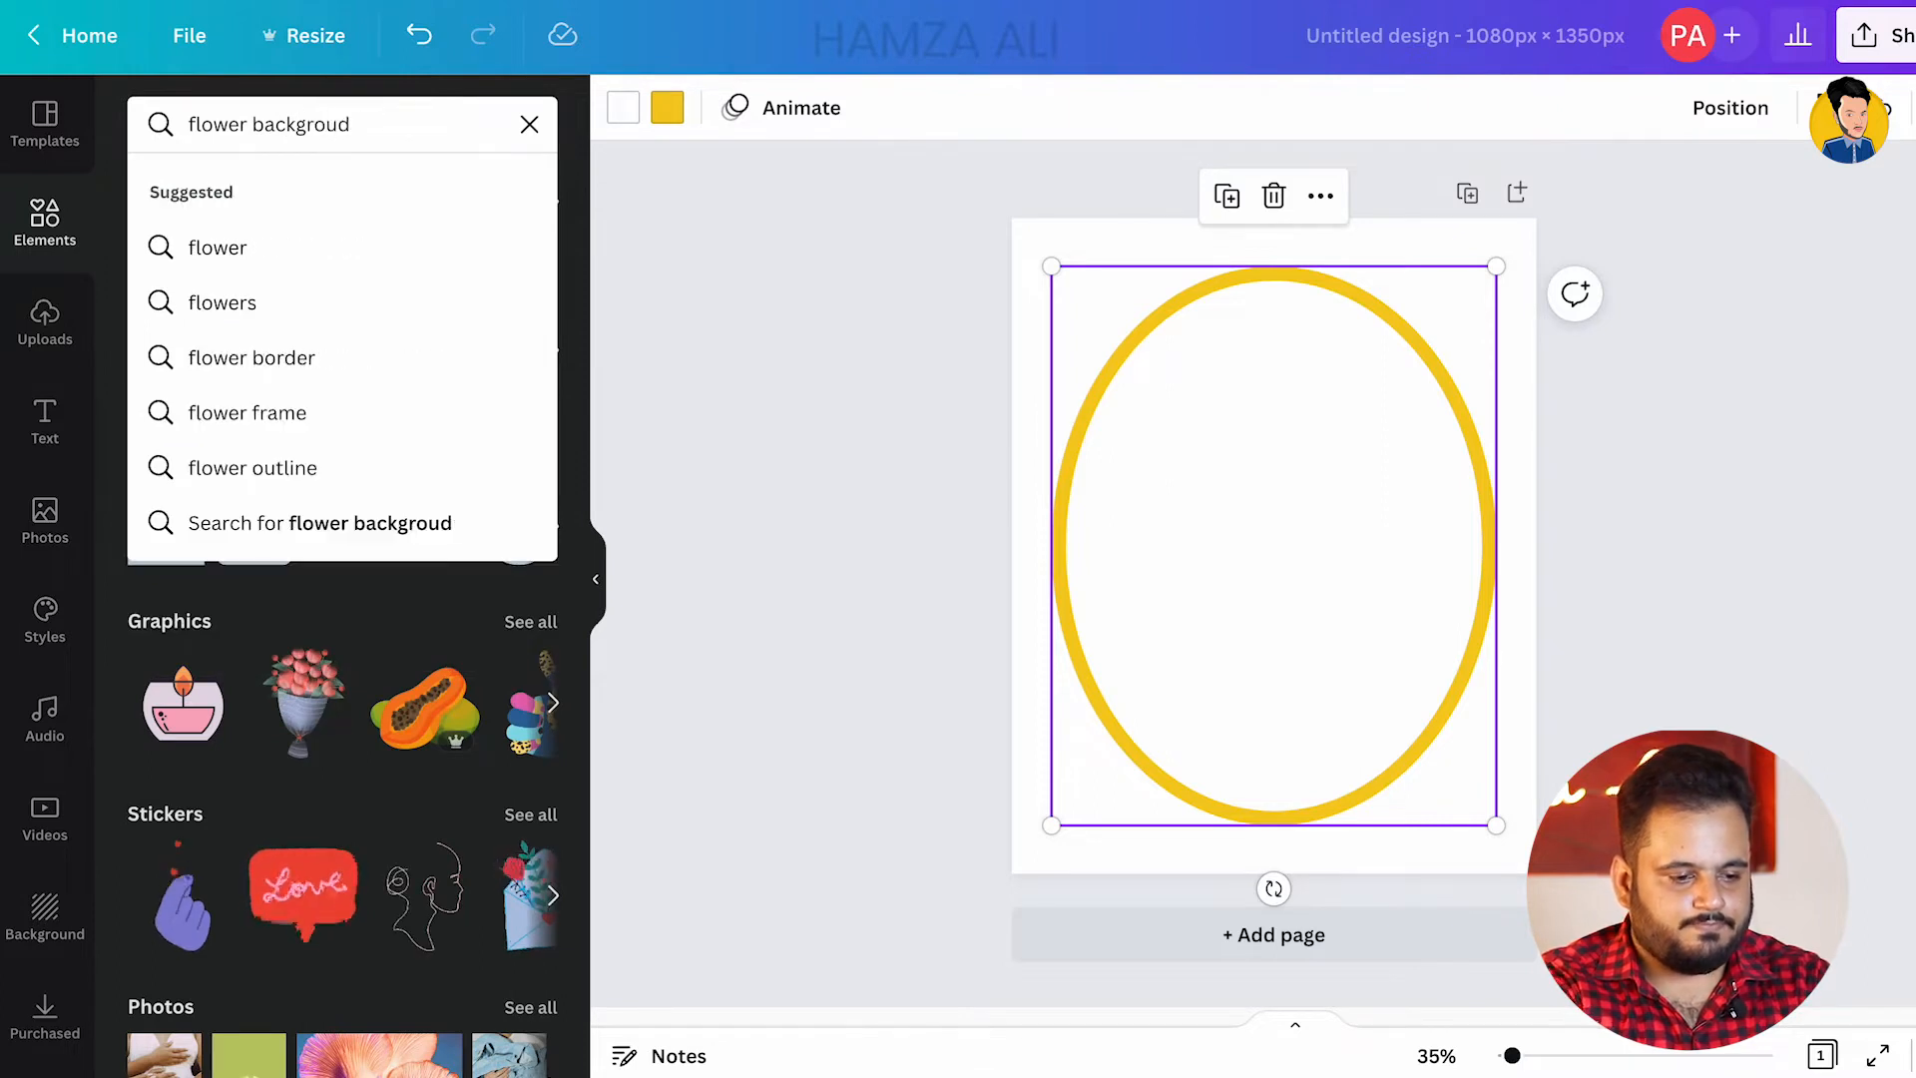
pyautogui.press('Return')
pyautogui.moveTo(470, 393); pyautogui.dragTo(1080, 302)
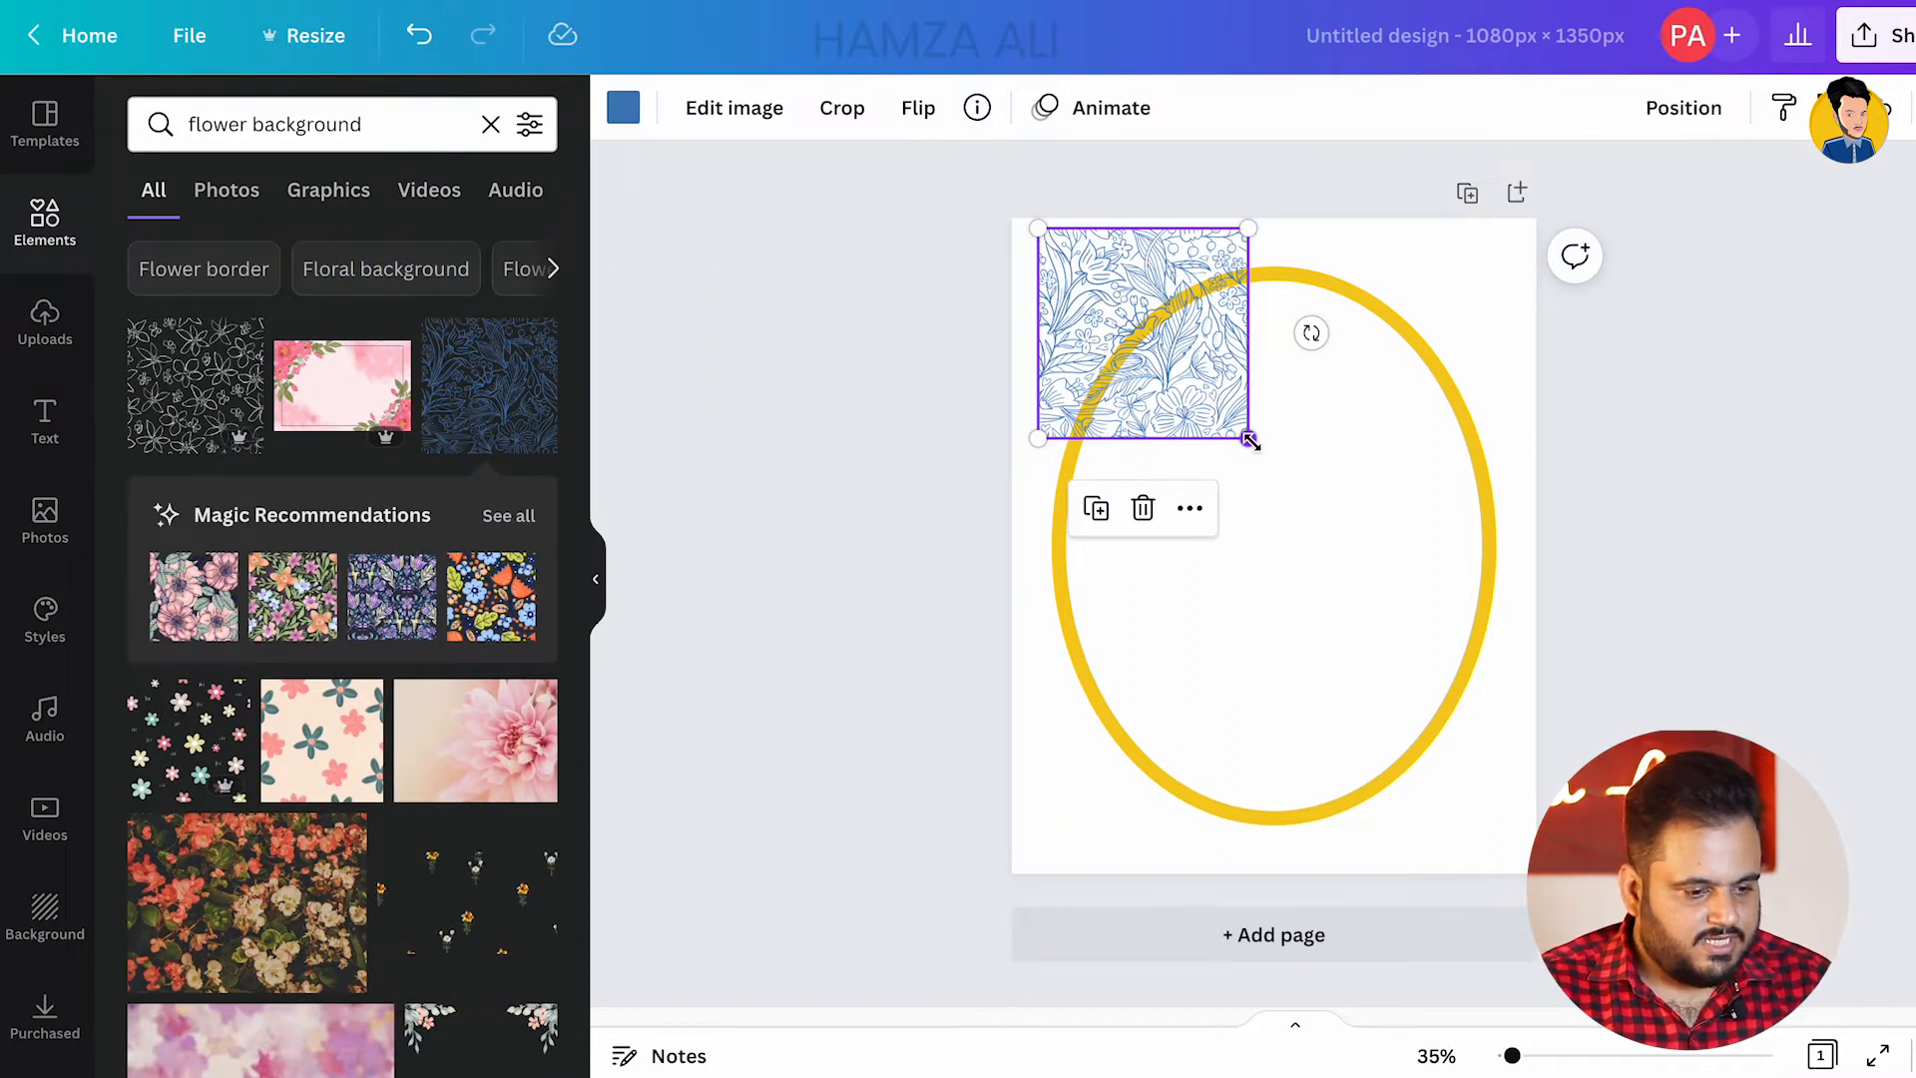
# Step: Send the floral pattern behind the oval frame and enlarge it until it covers the whole page
pyautogui.moveTo(1250, 439); pyautogui.dragTo(1522, 736)
pyautogui.rightClick(1407, 624)
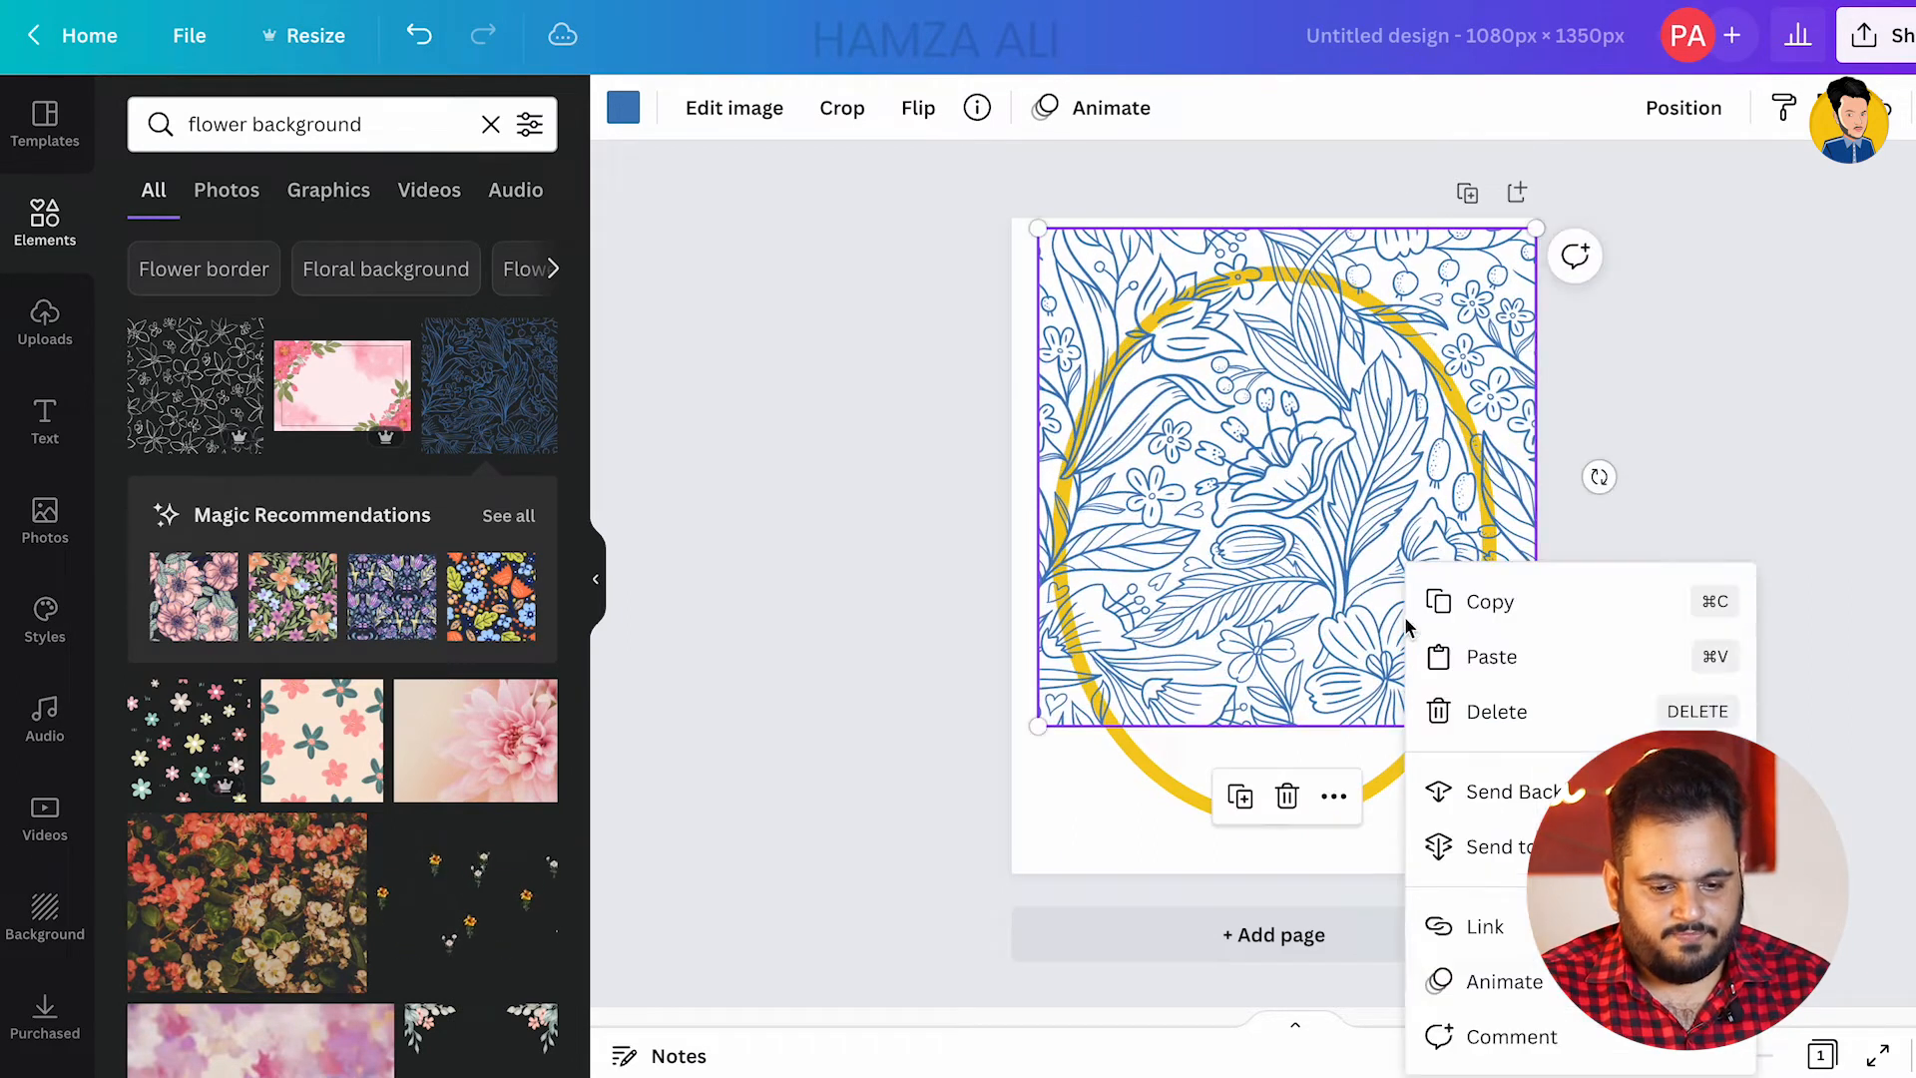
pyautogui.click(1502, 792)
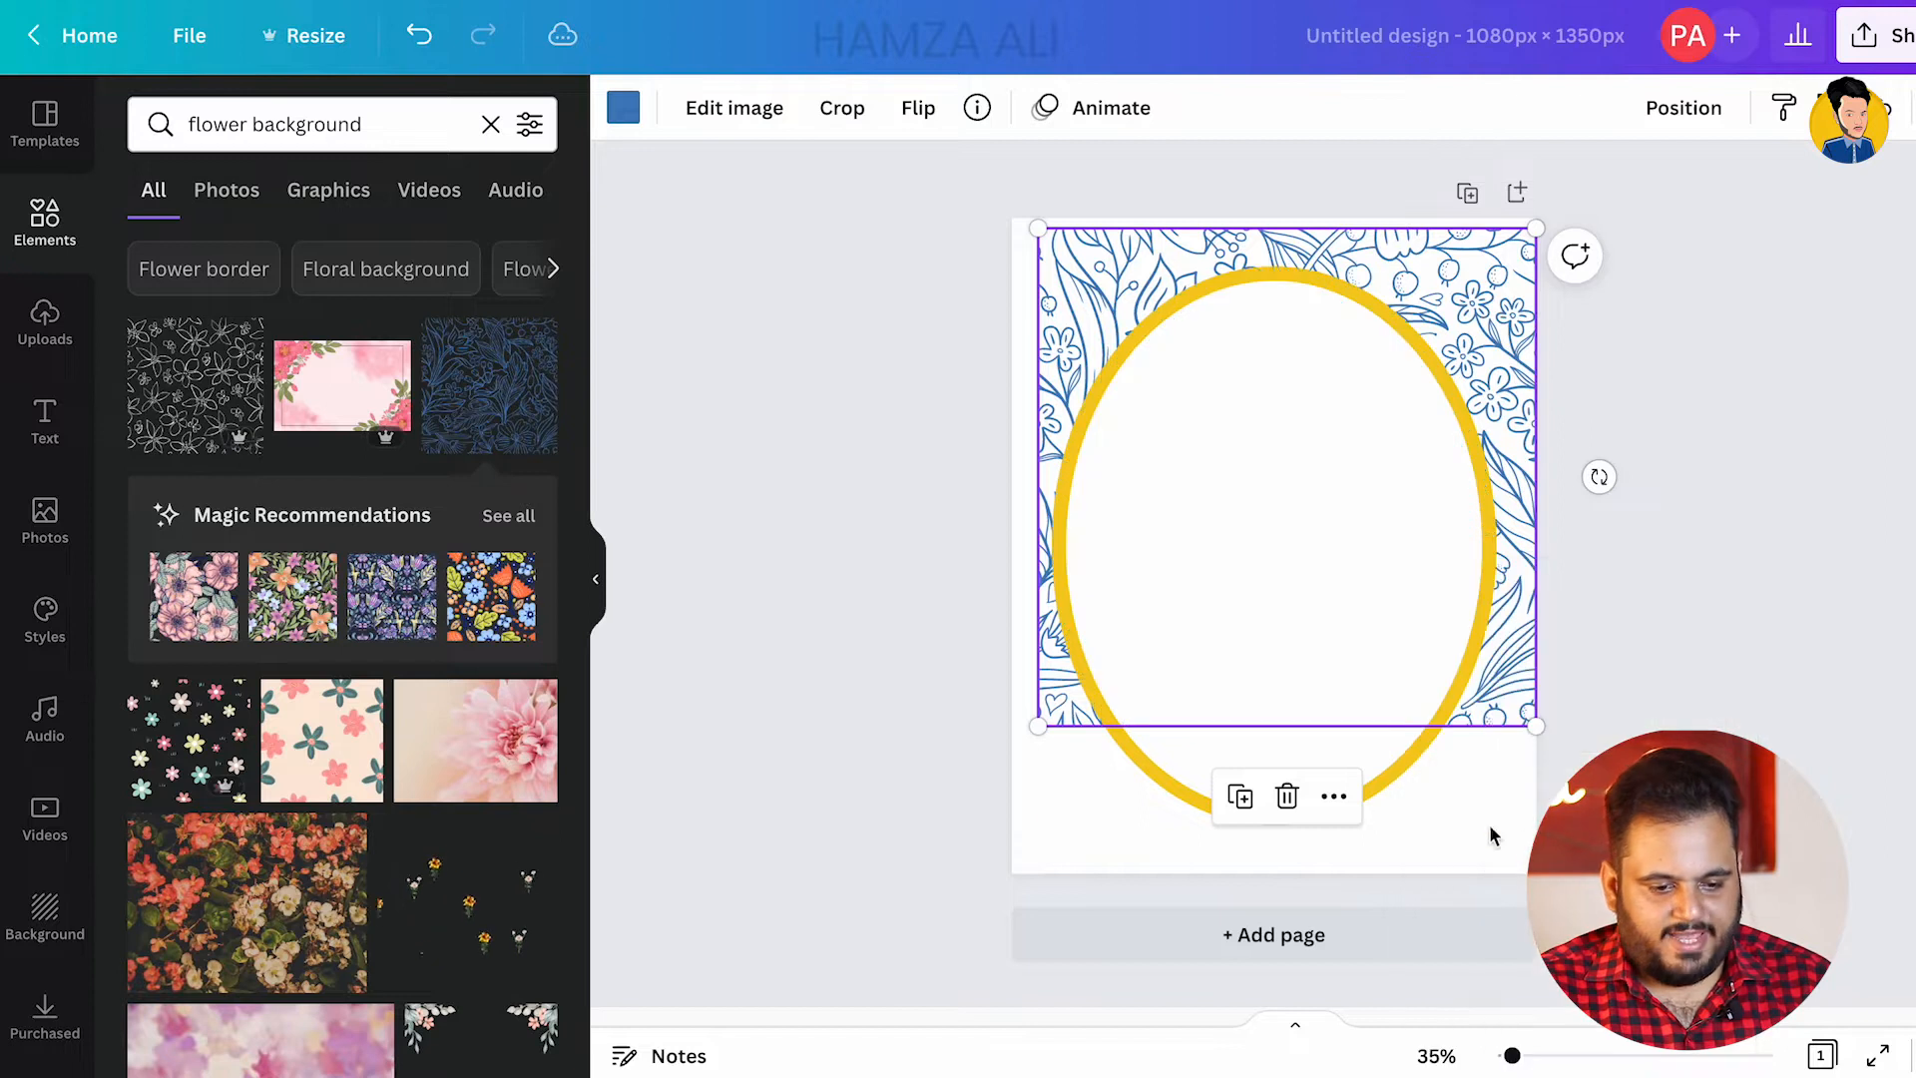
pyautogui.moveTo(1038, 729); pyautogui.dragTo(930, 908)
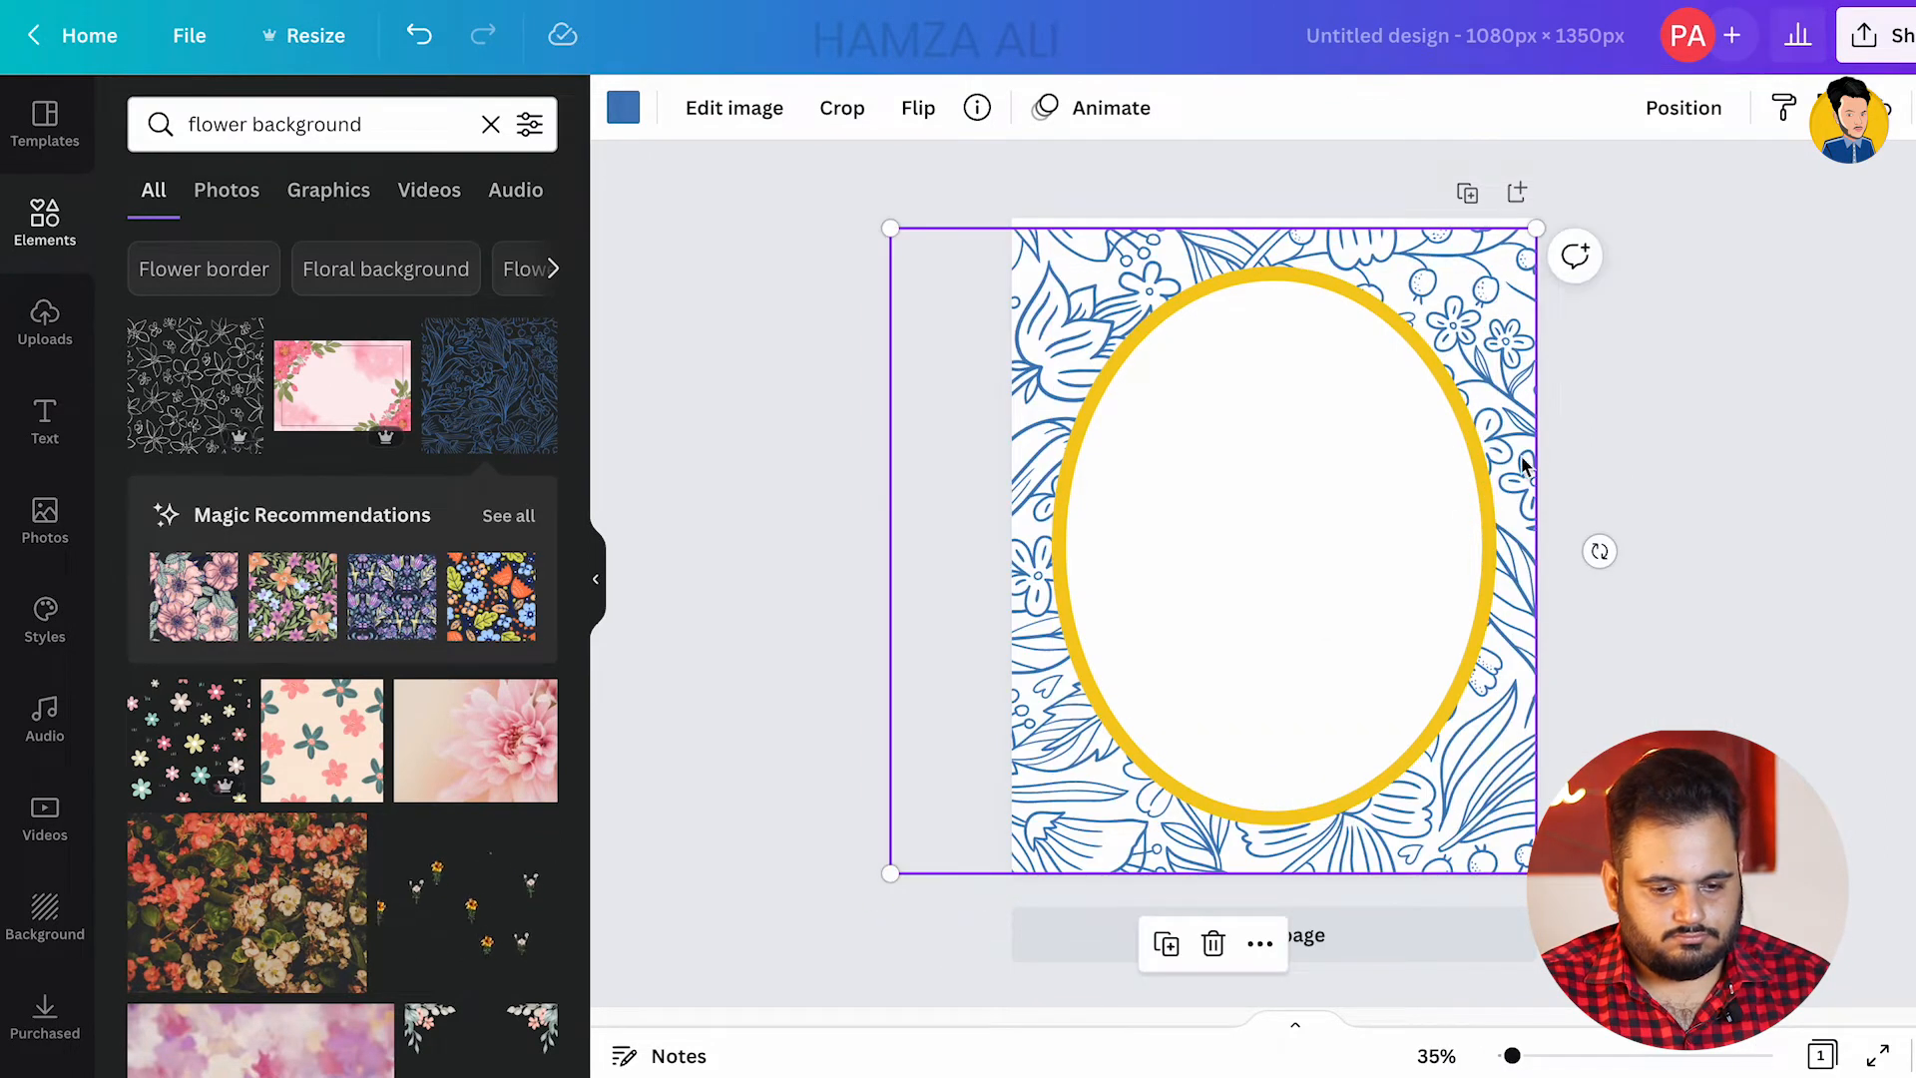
pyautogui.click(1504, 347)
pyautogui.hotkey('ctrl', 'z')
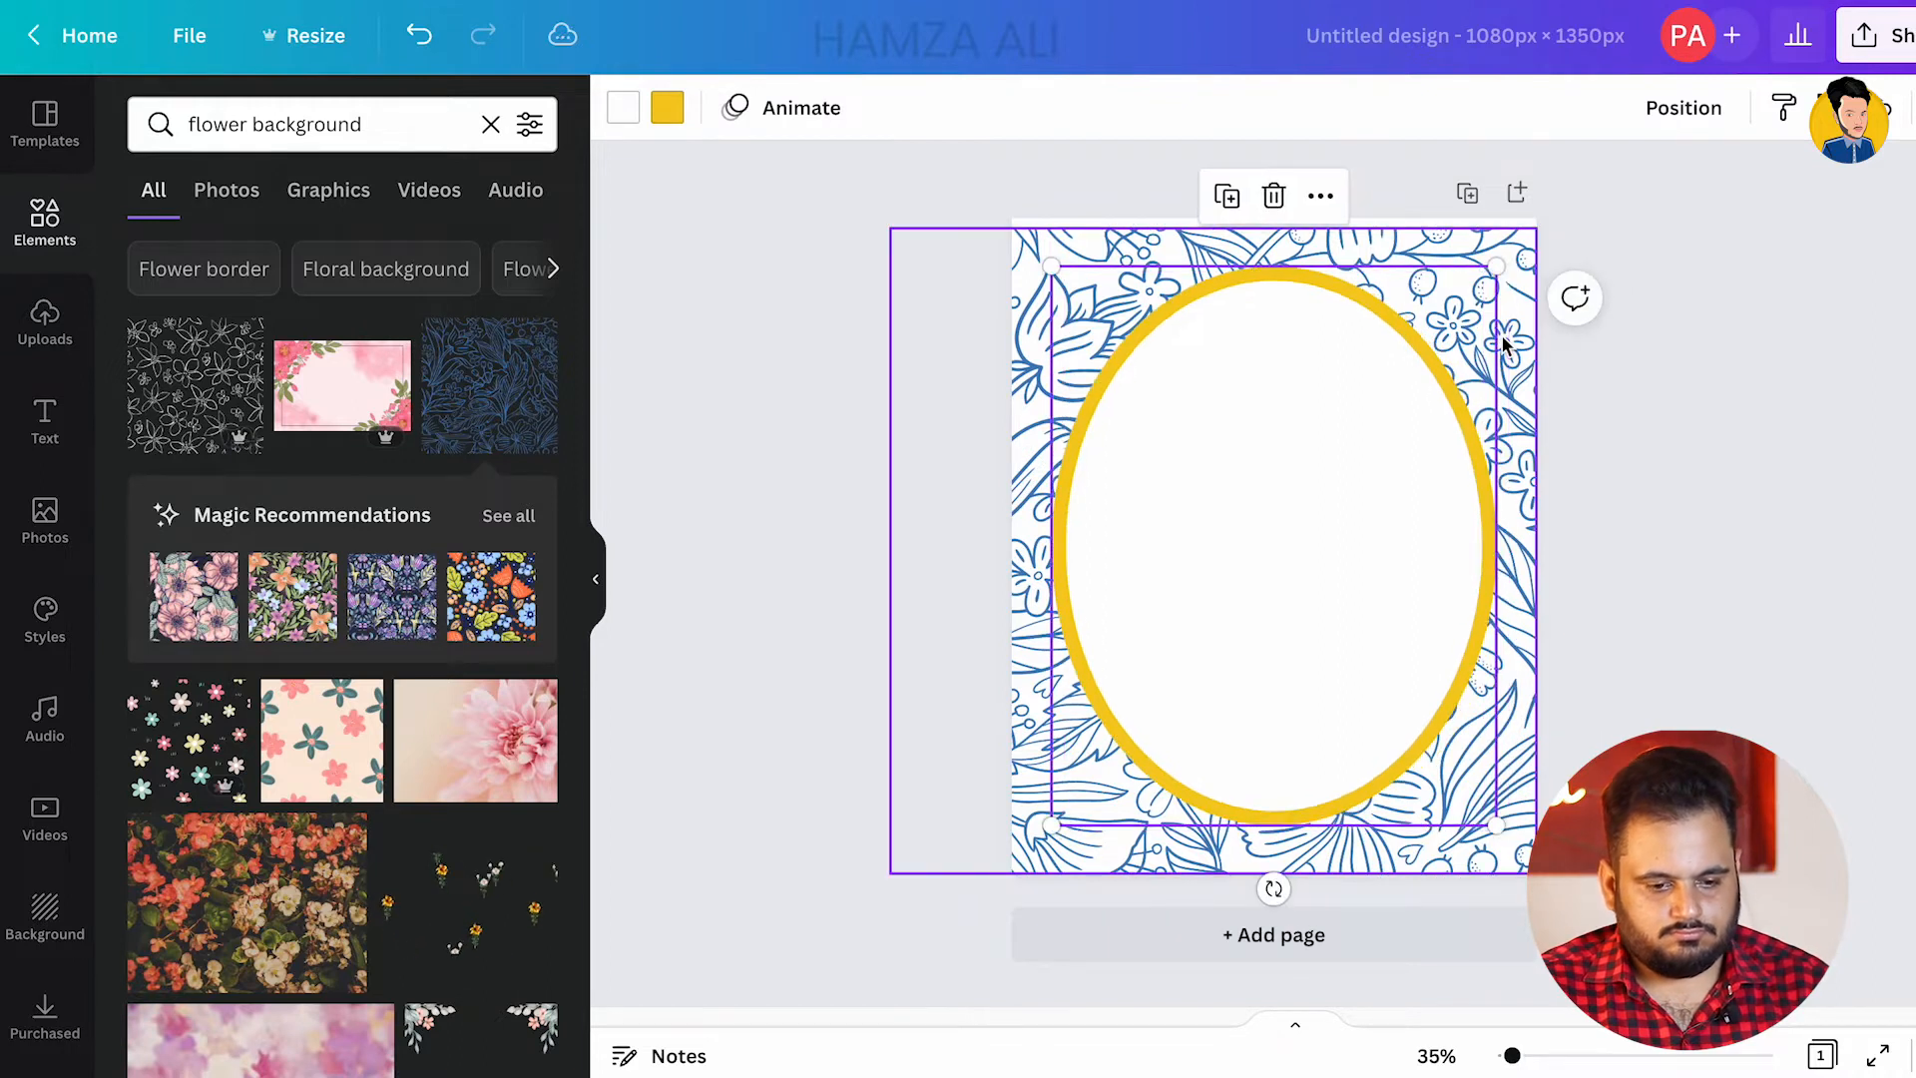
pyautogui.moveTo(1519, 267); pyautogui.dragTo(1591, 214)
pyautogui.click(1707, 377)
# Step: Recolour the oval frame's gold border to the document blue used in the floral pattern
pyautogui.click(1359, 467)
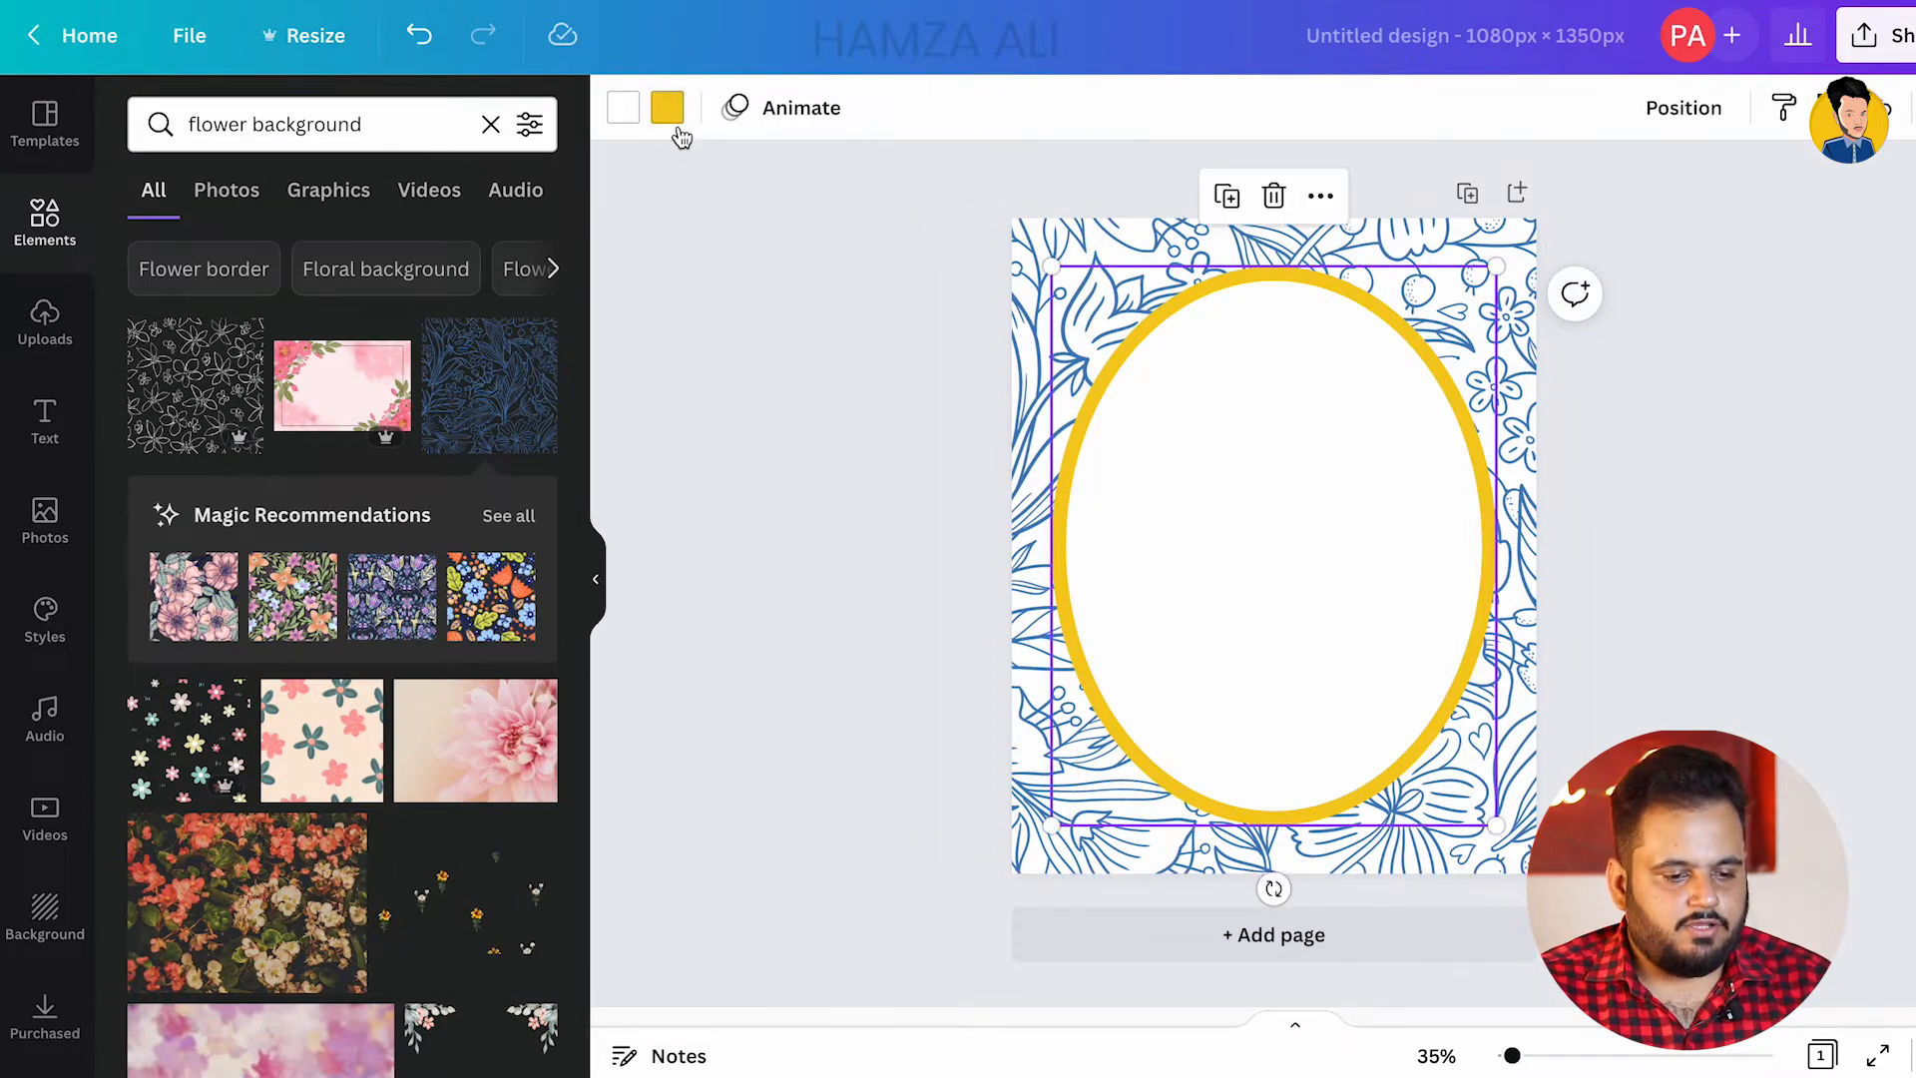
pyautogui.click(668, 107)
pyautogui.click(230, 250)
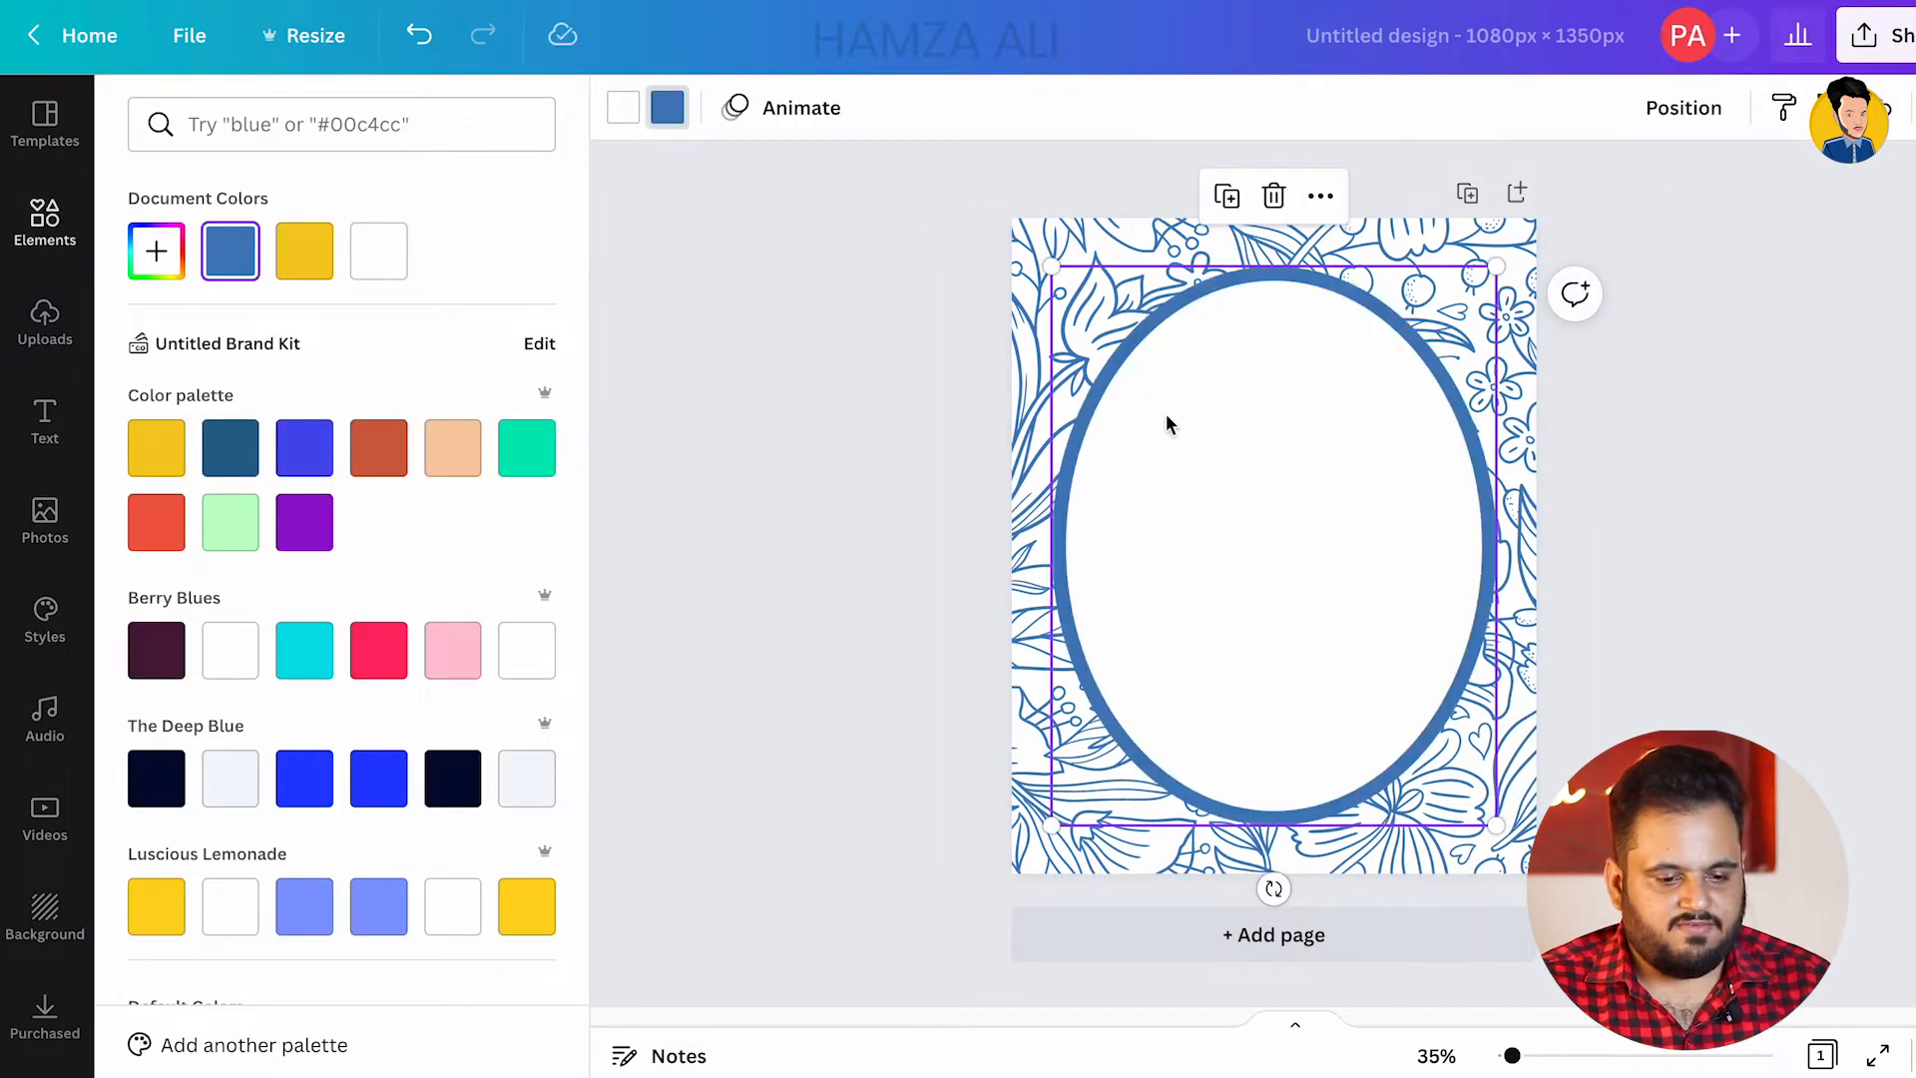
pyautogui.click(810, 377)
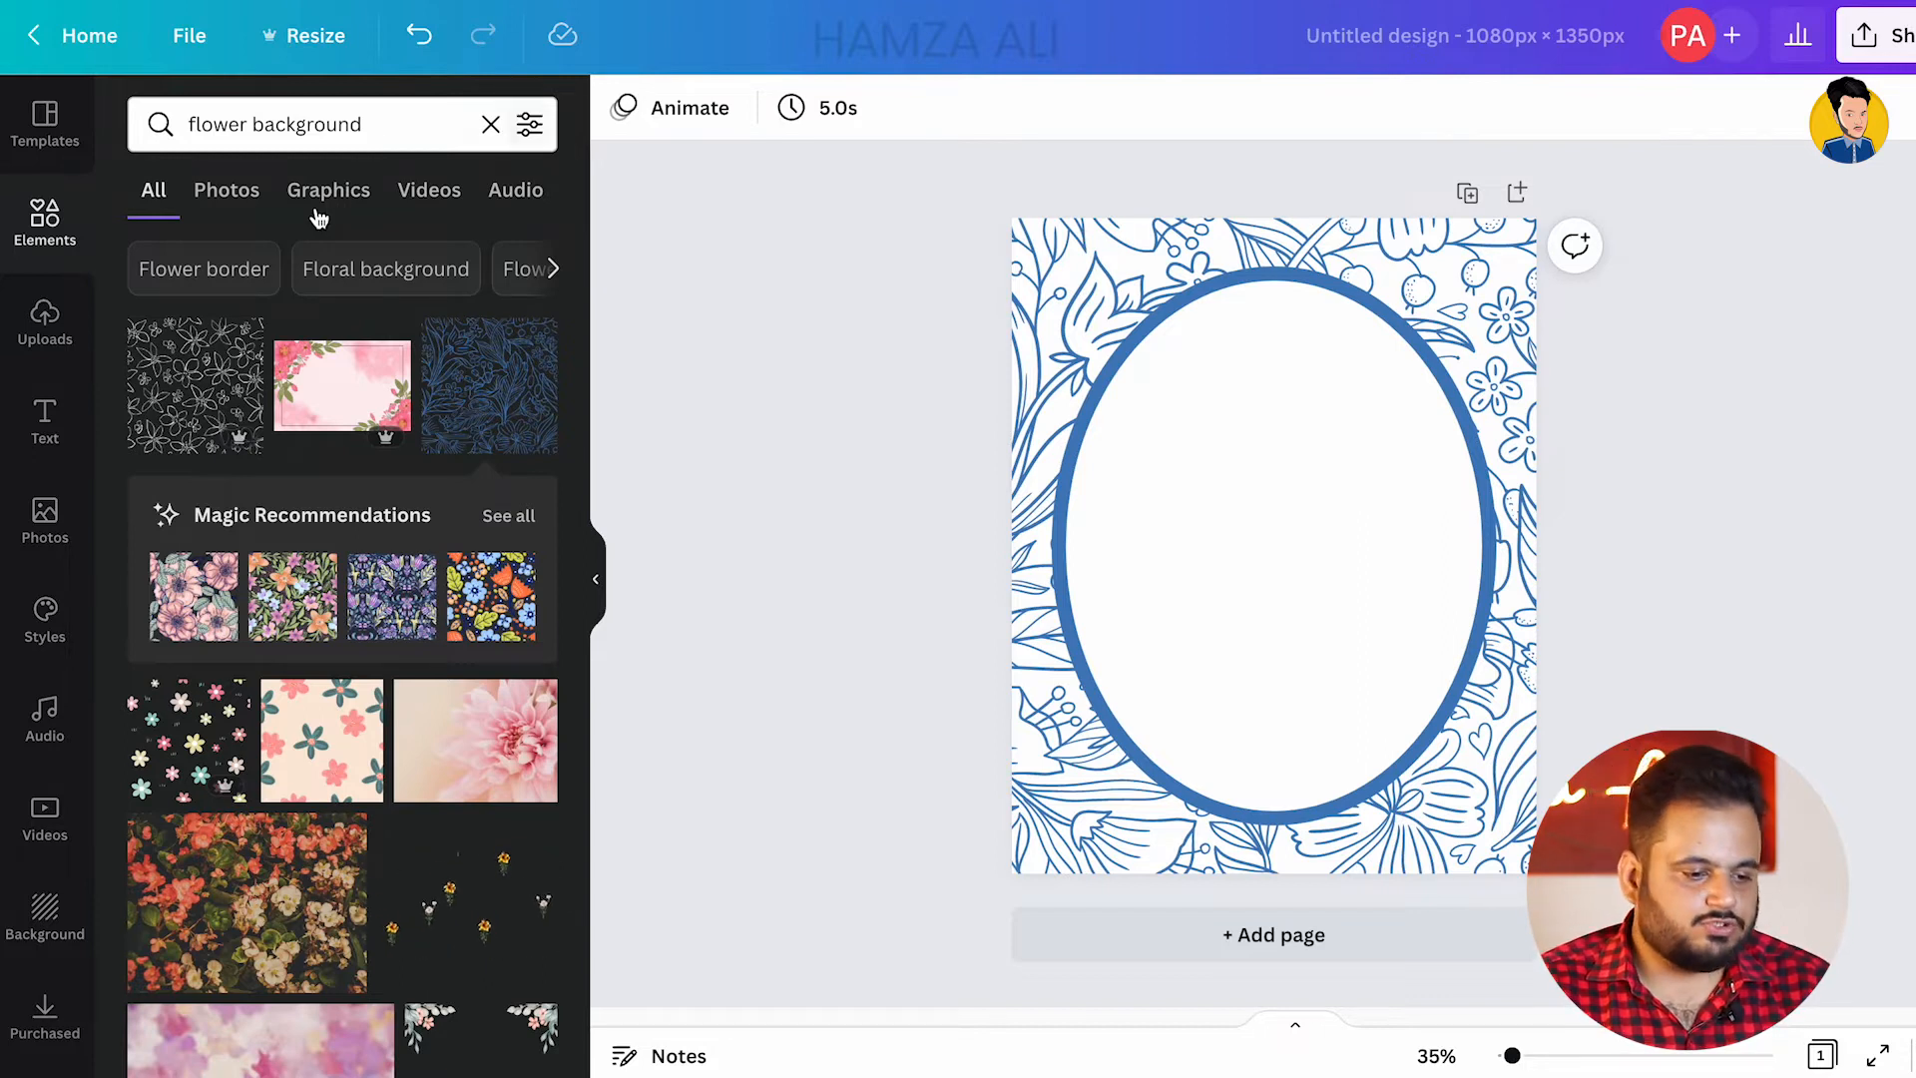
# Step: Add a heading with the first person's name in Great Vibes, size 189, near the top inside the oval
pyautogui.click(42, 429)
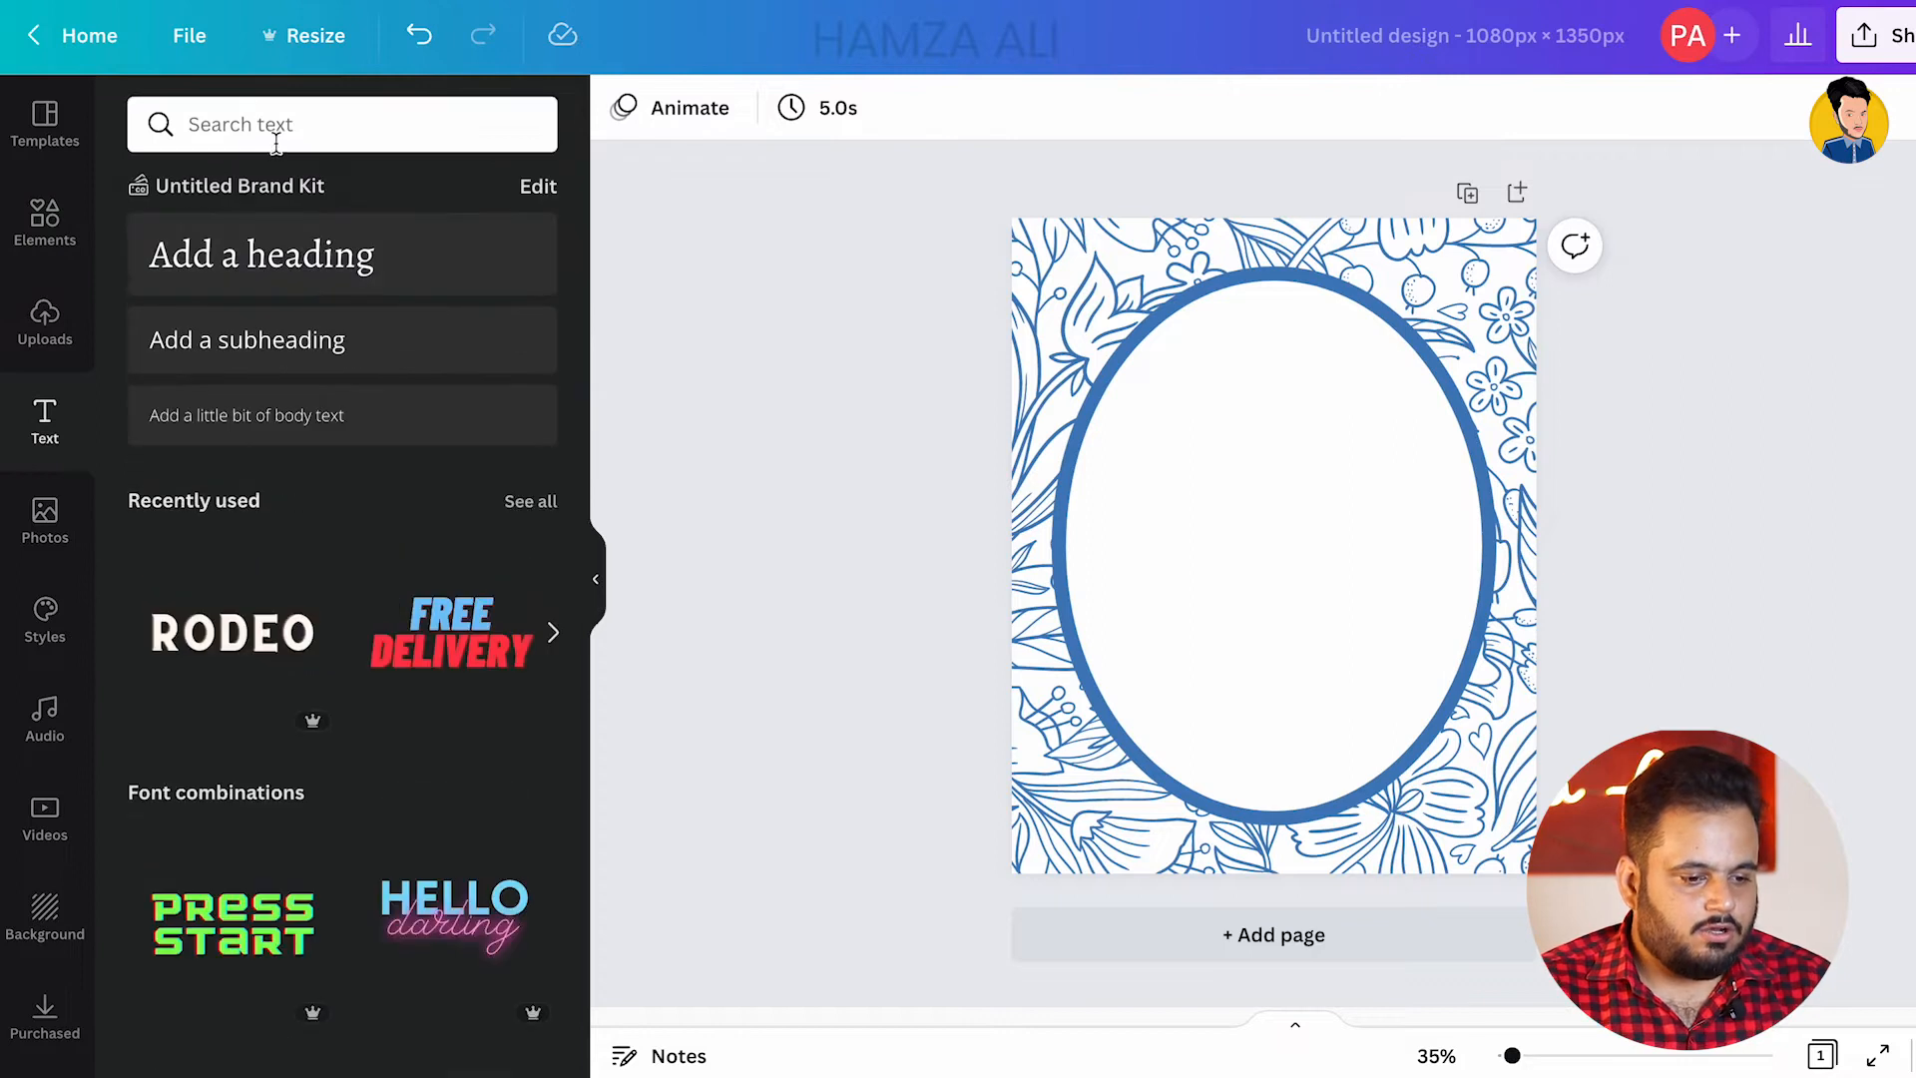
pyautogui.click(266, 249)
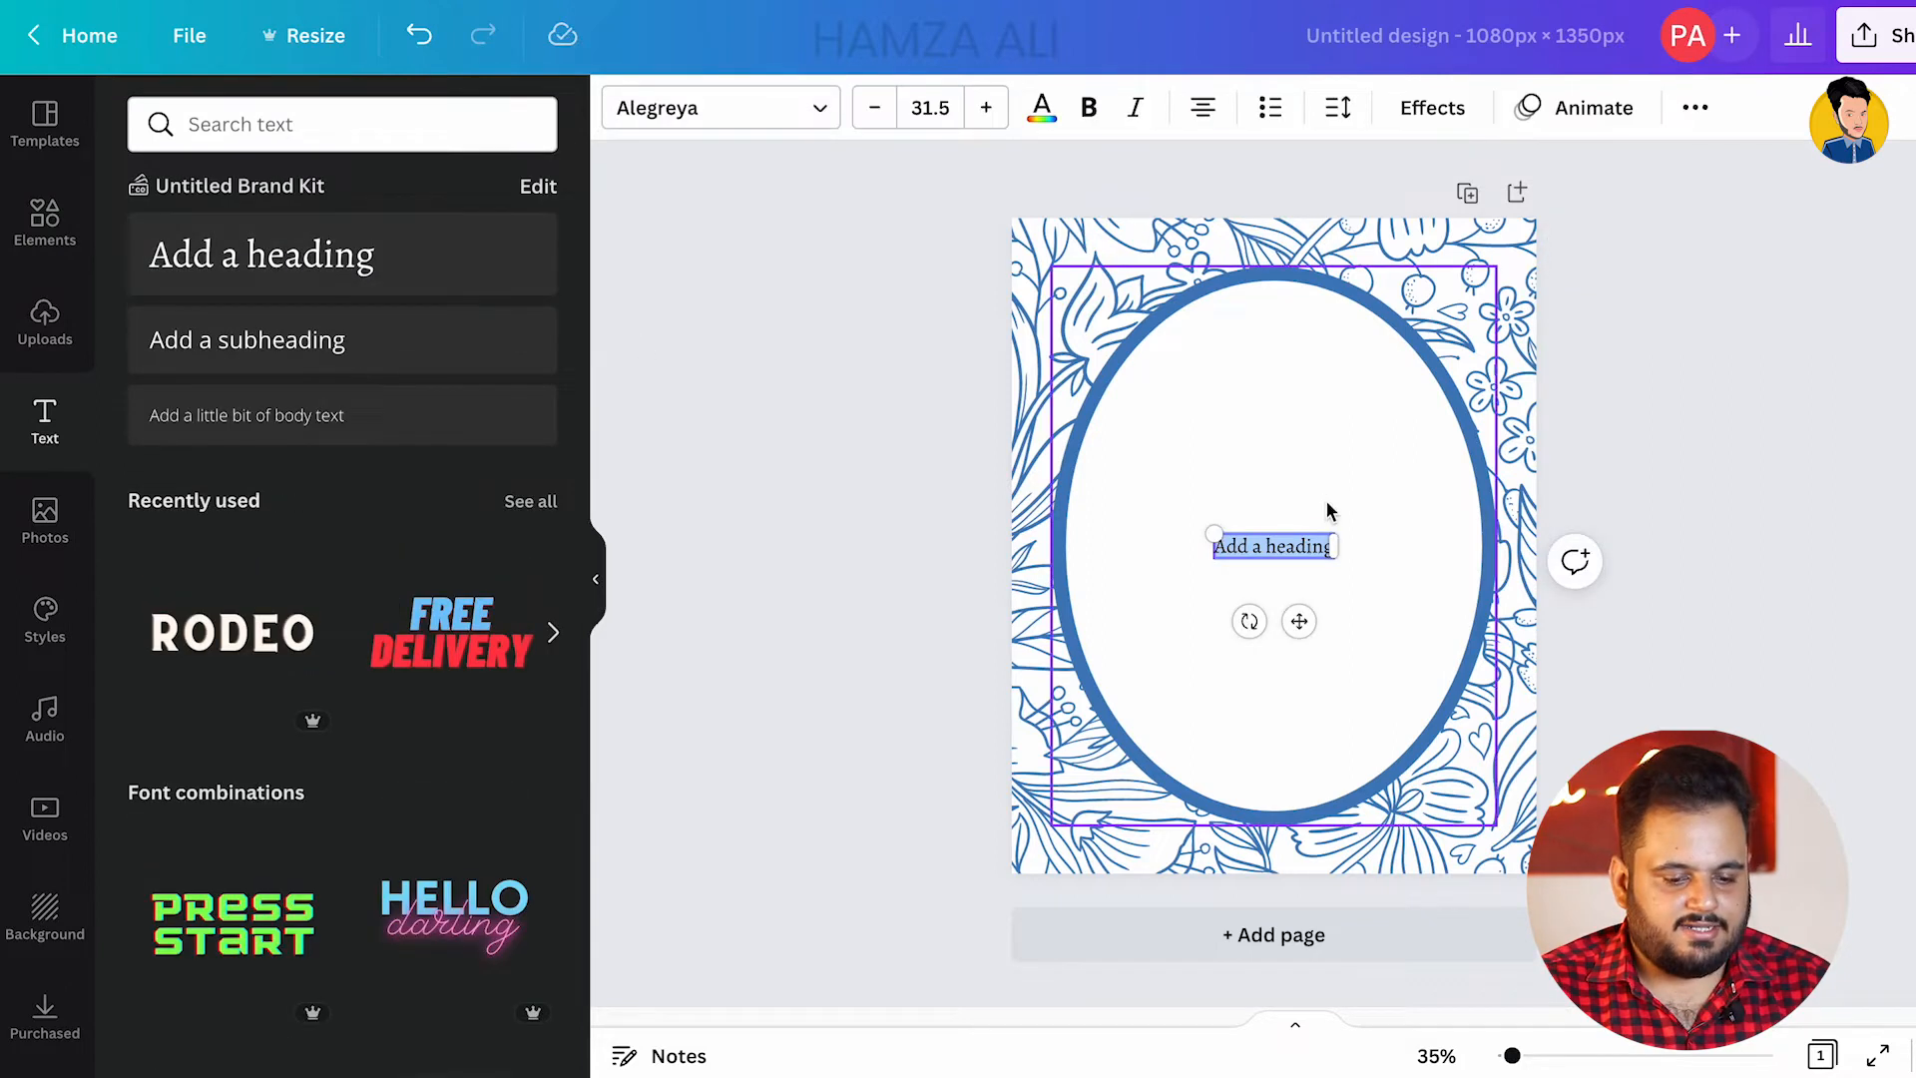
pyautogui.write('Al')
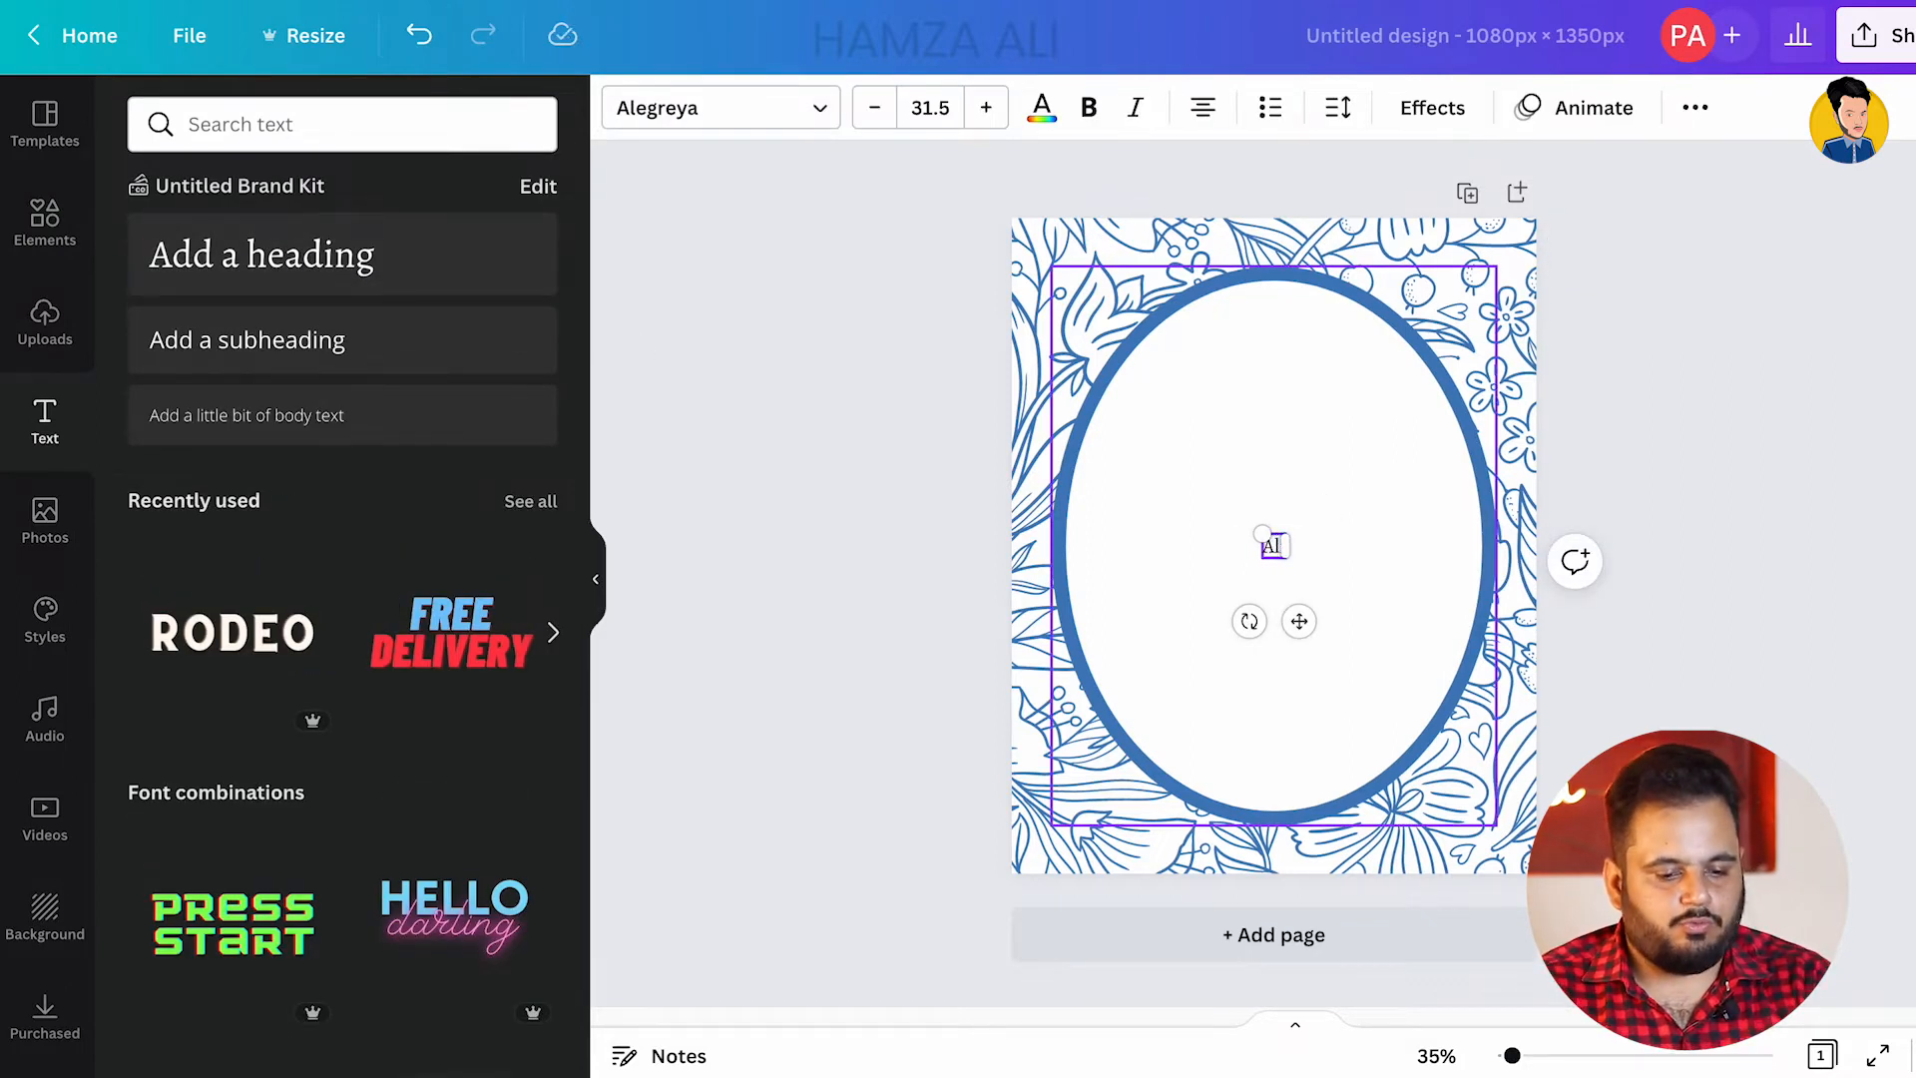
pyautogui.click(777, 118)
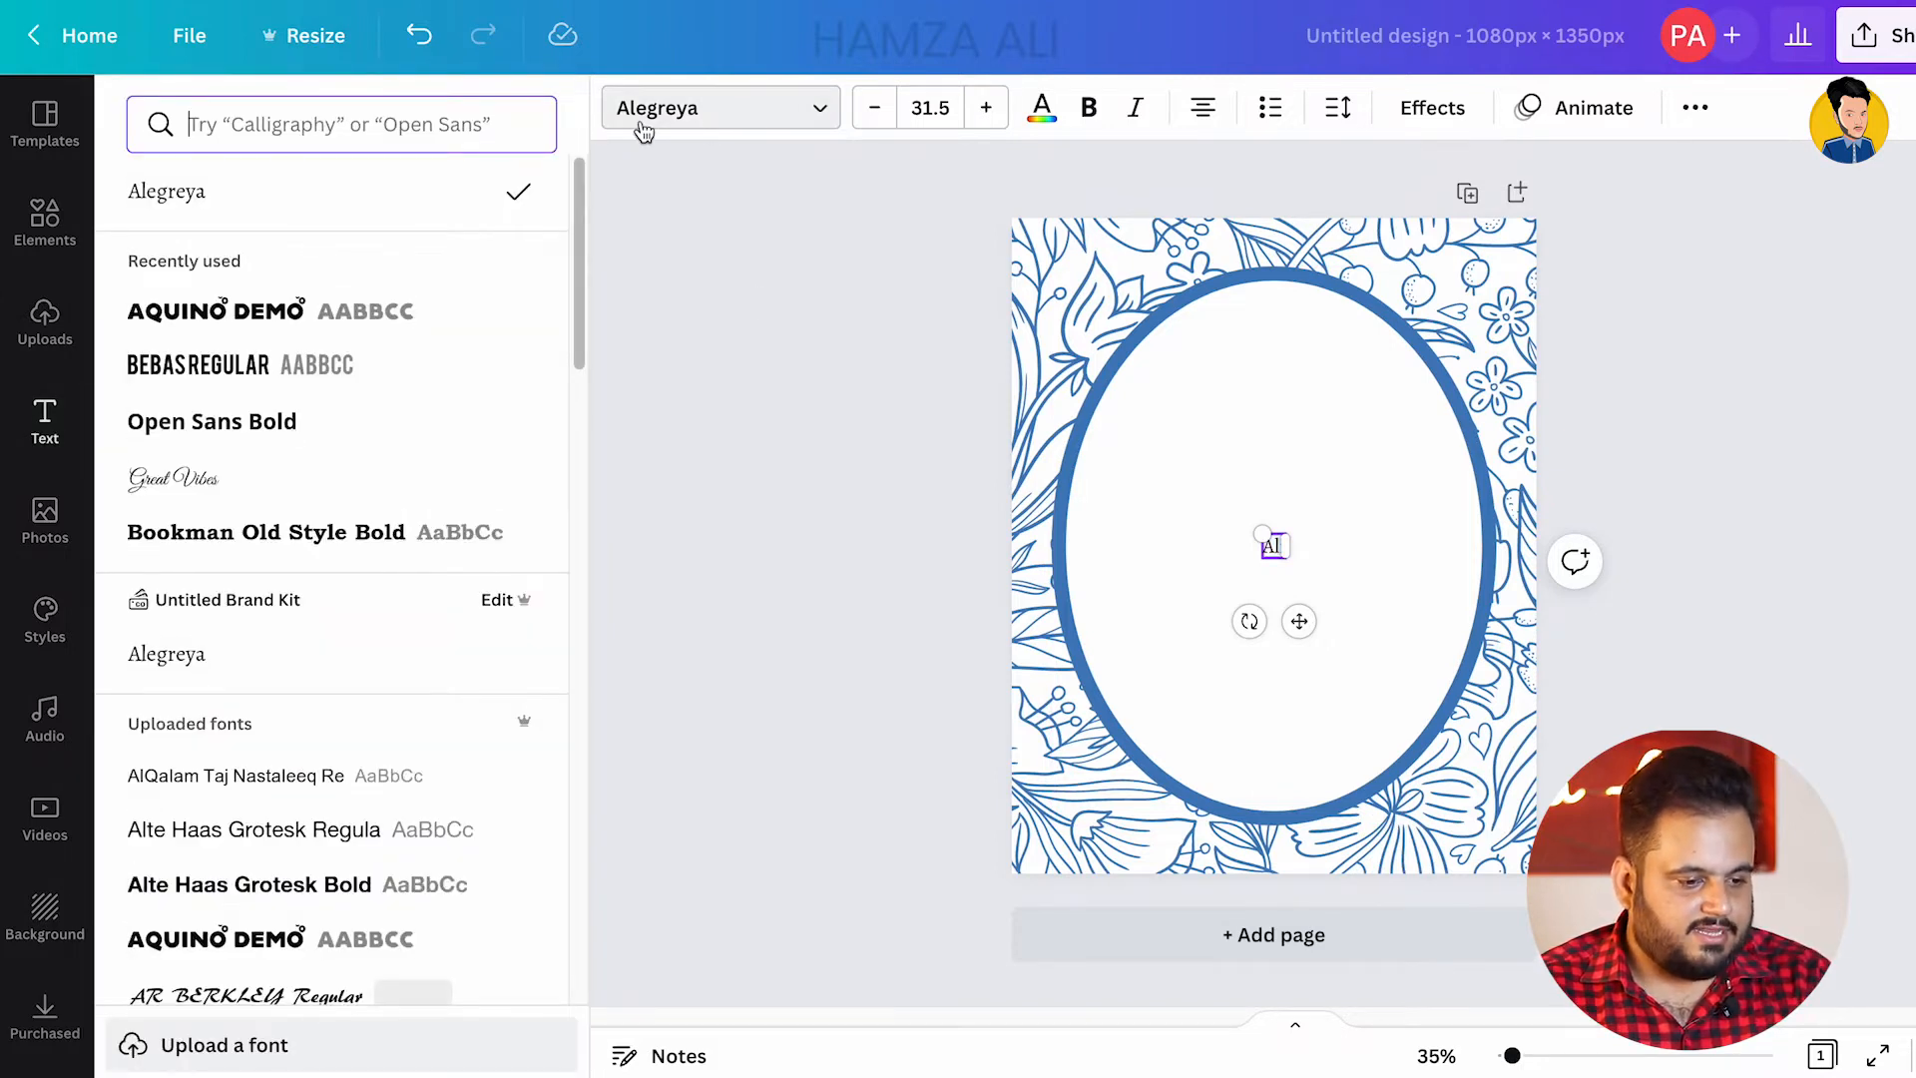
pyautogui.click(174, 479)
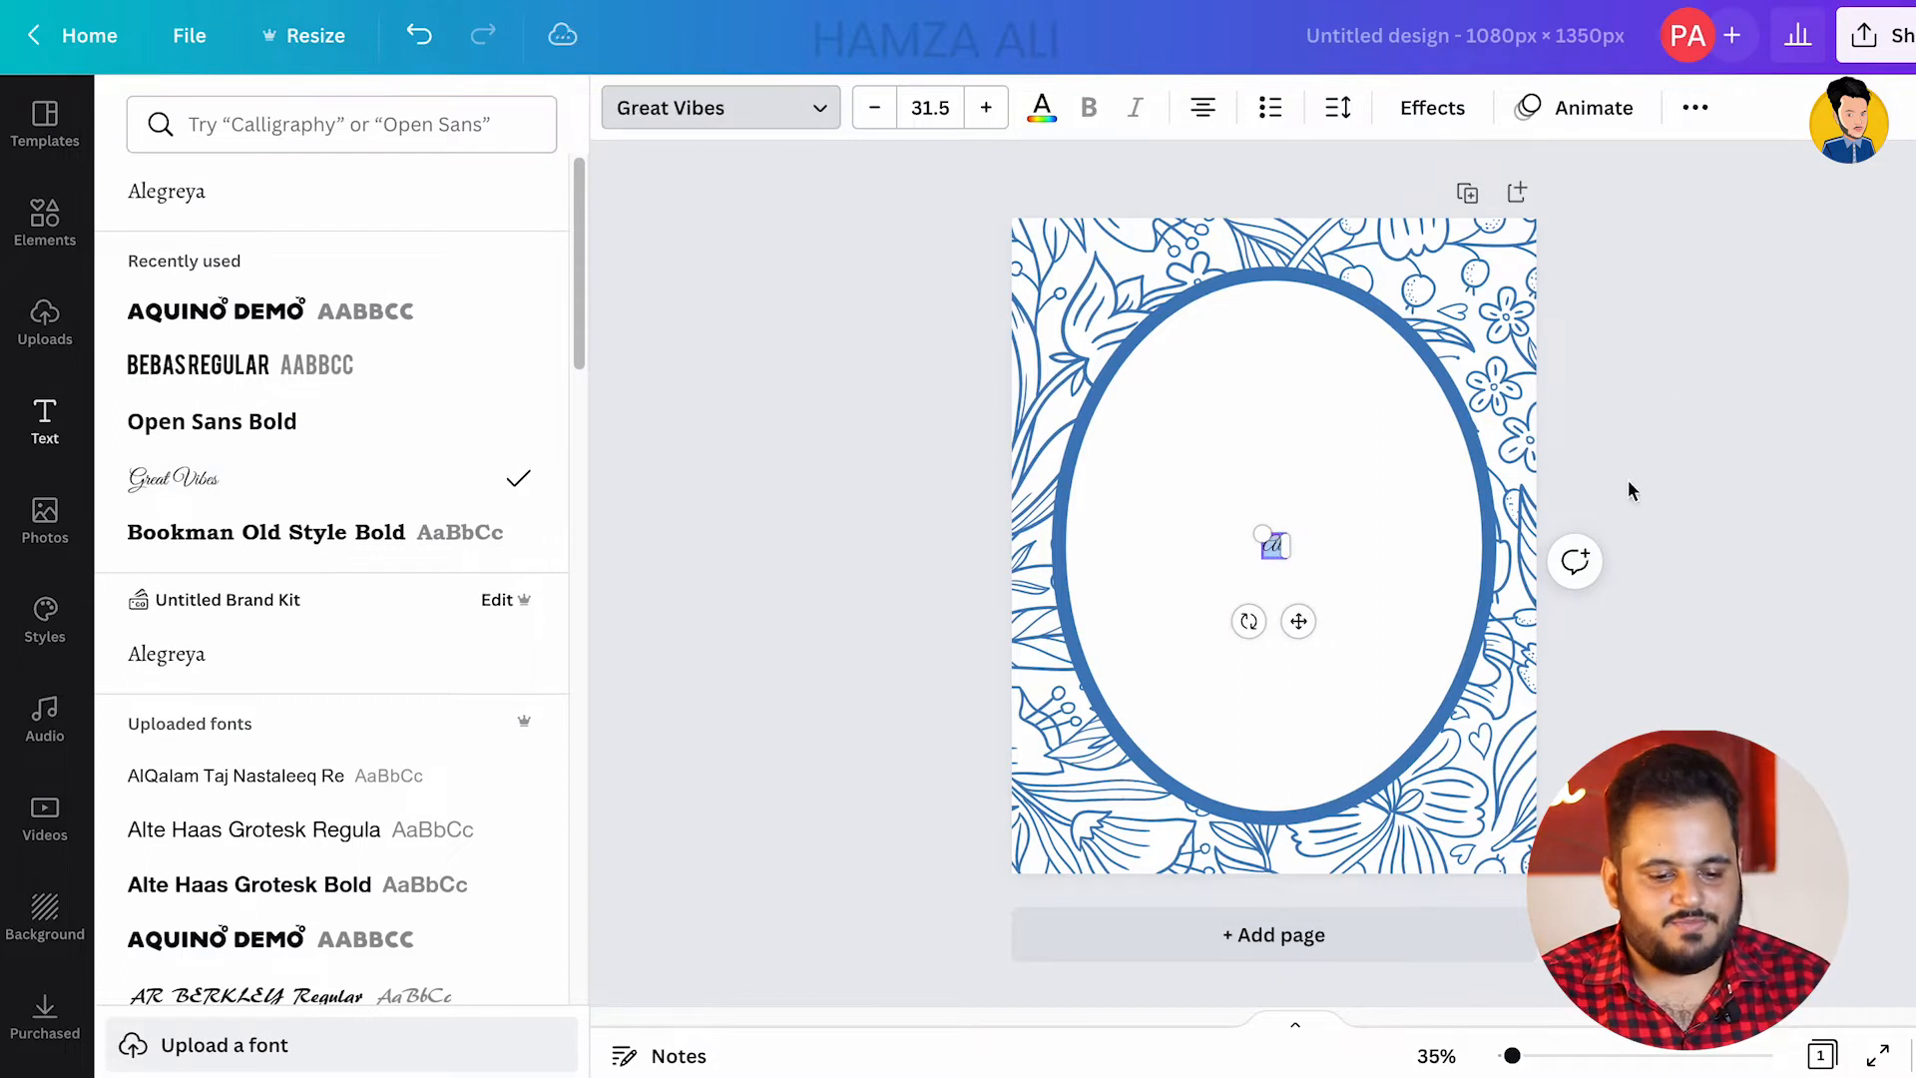
pyautogui.moveTo(1274, 526); pyautogui.dragTo(1304, 314)
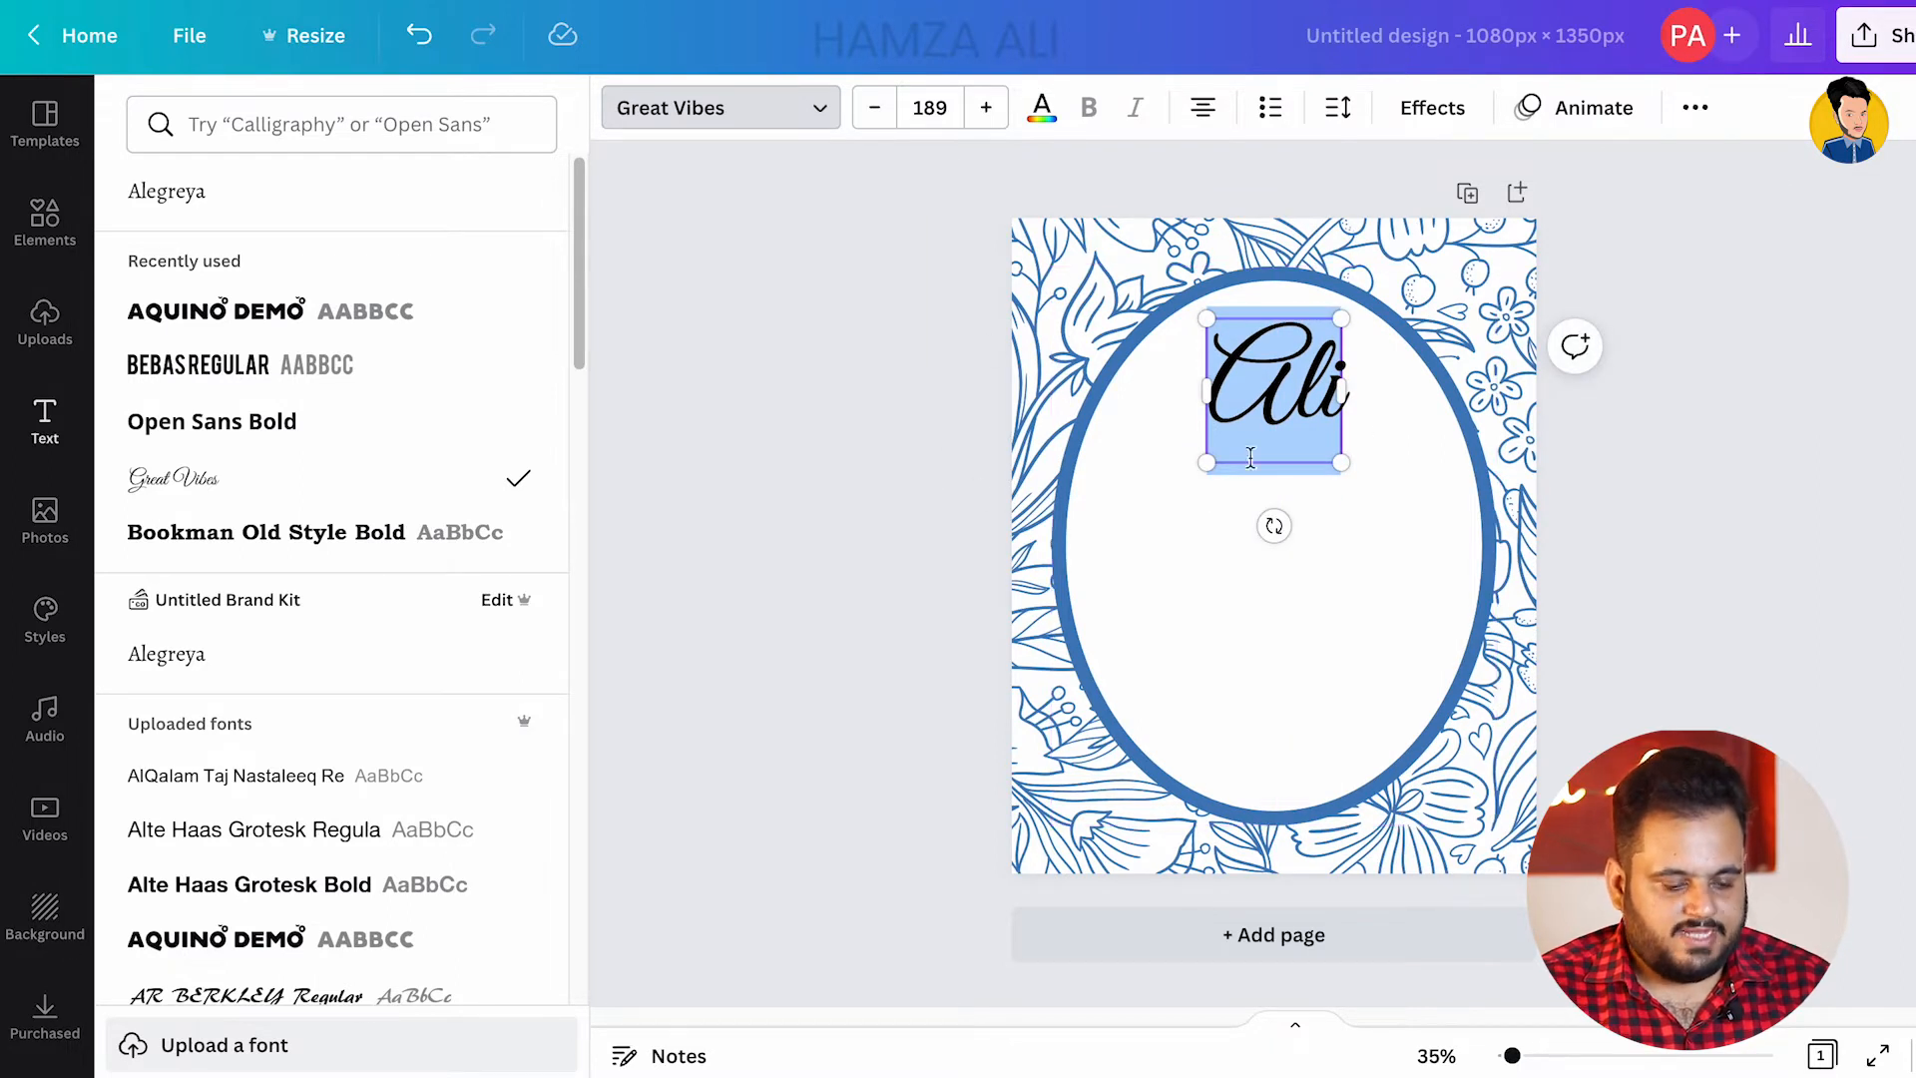
# Step: Duplicate the name heading, replace its text with the second person's name, and centre it directly below at size 170
pyautogui.moveTo(1288, 317); pyautogui.dragTo(1276, 502)
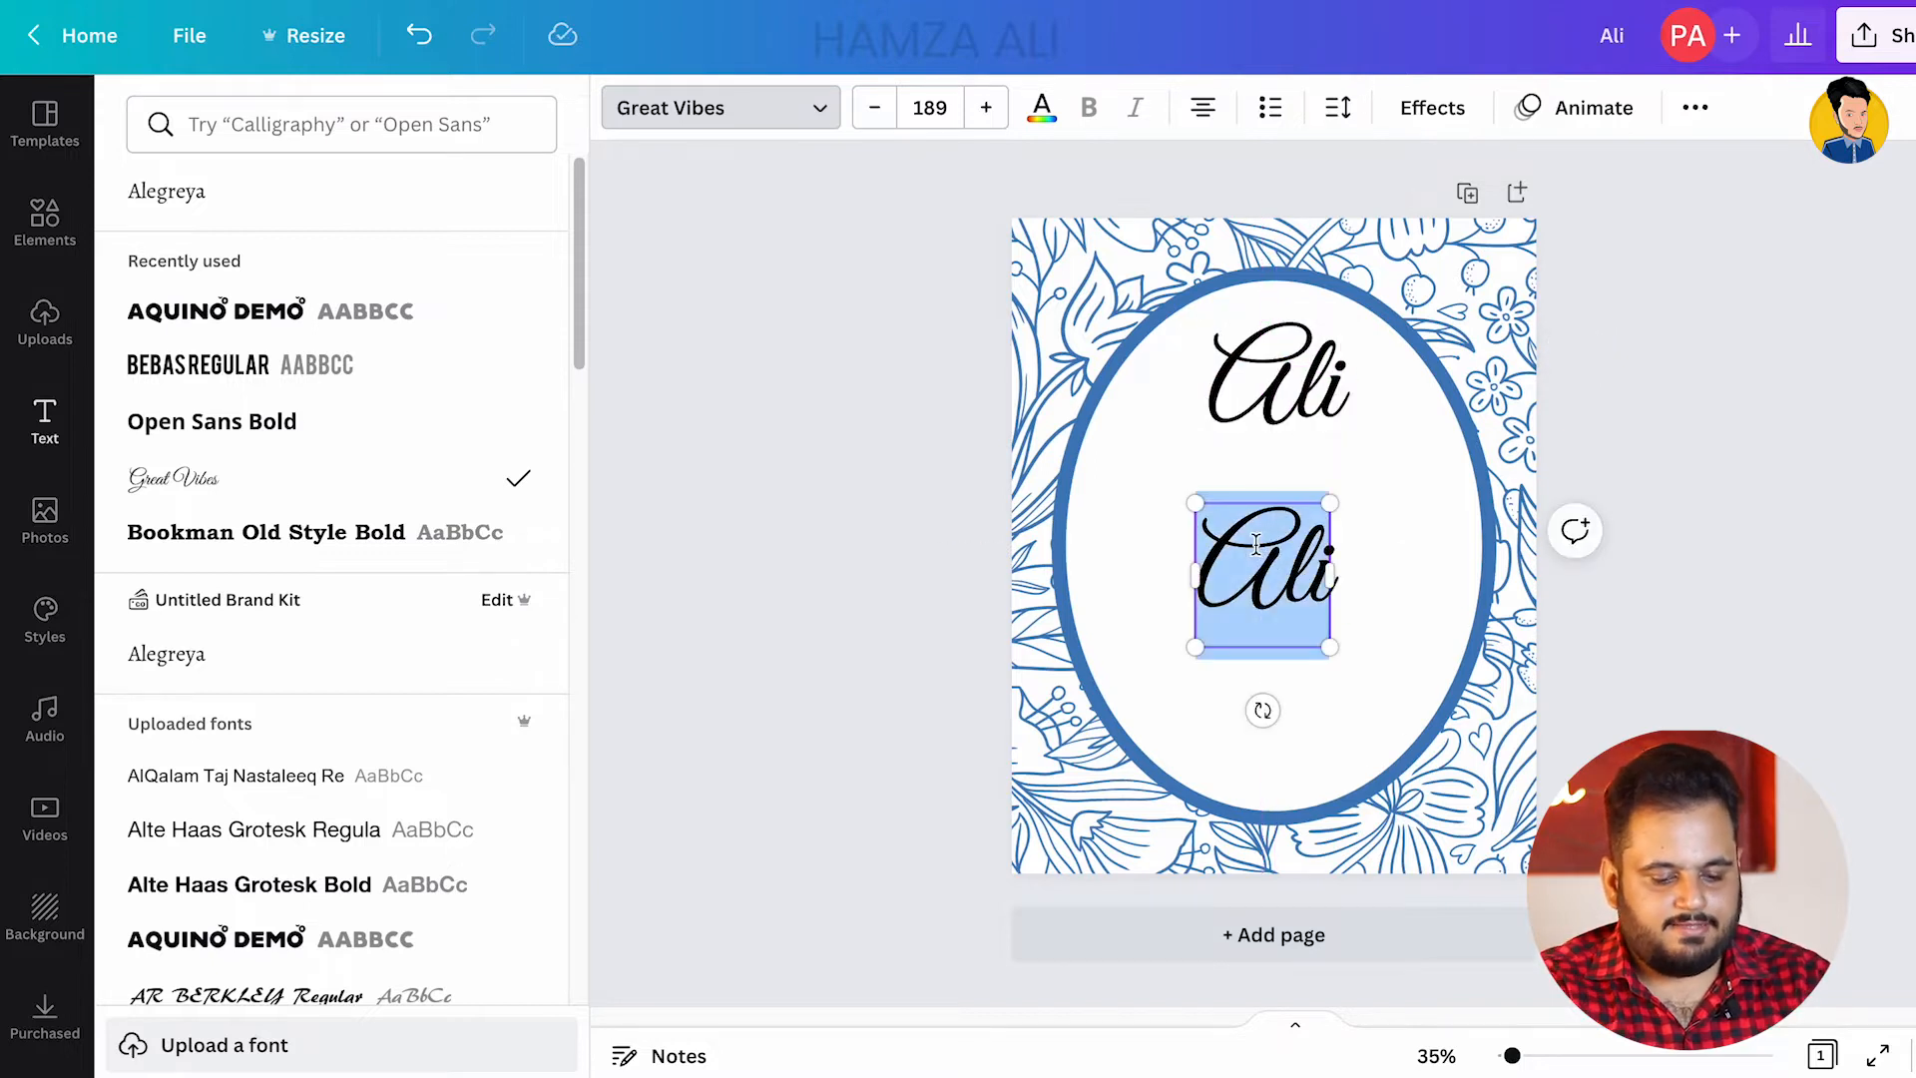
pyautogui.write('Laiba')
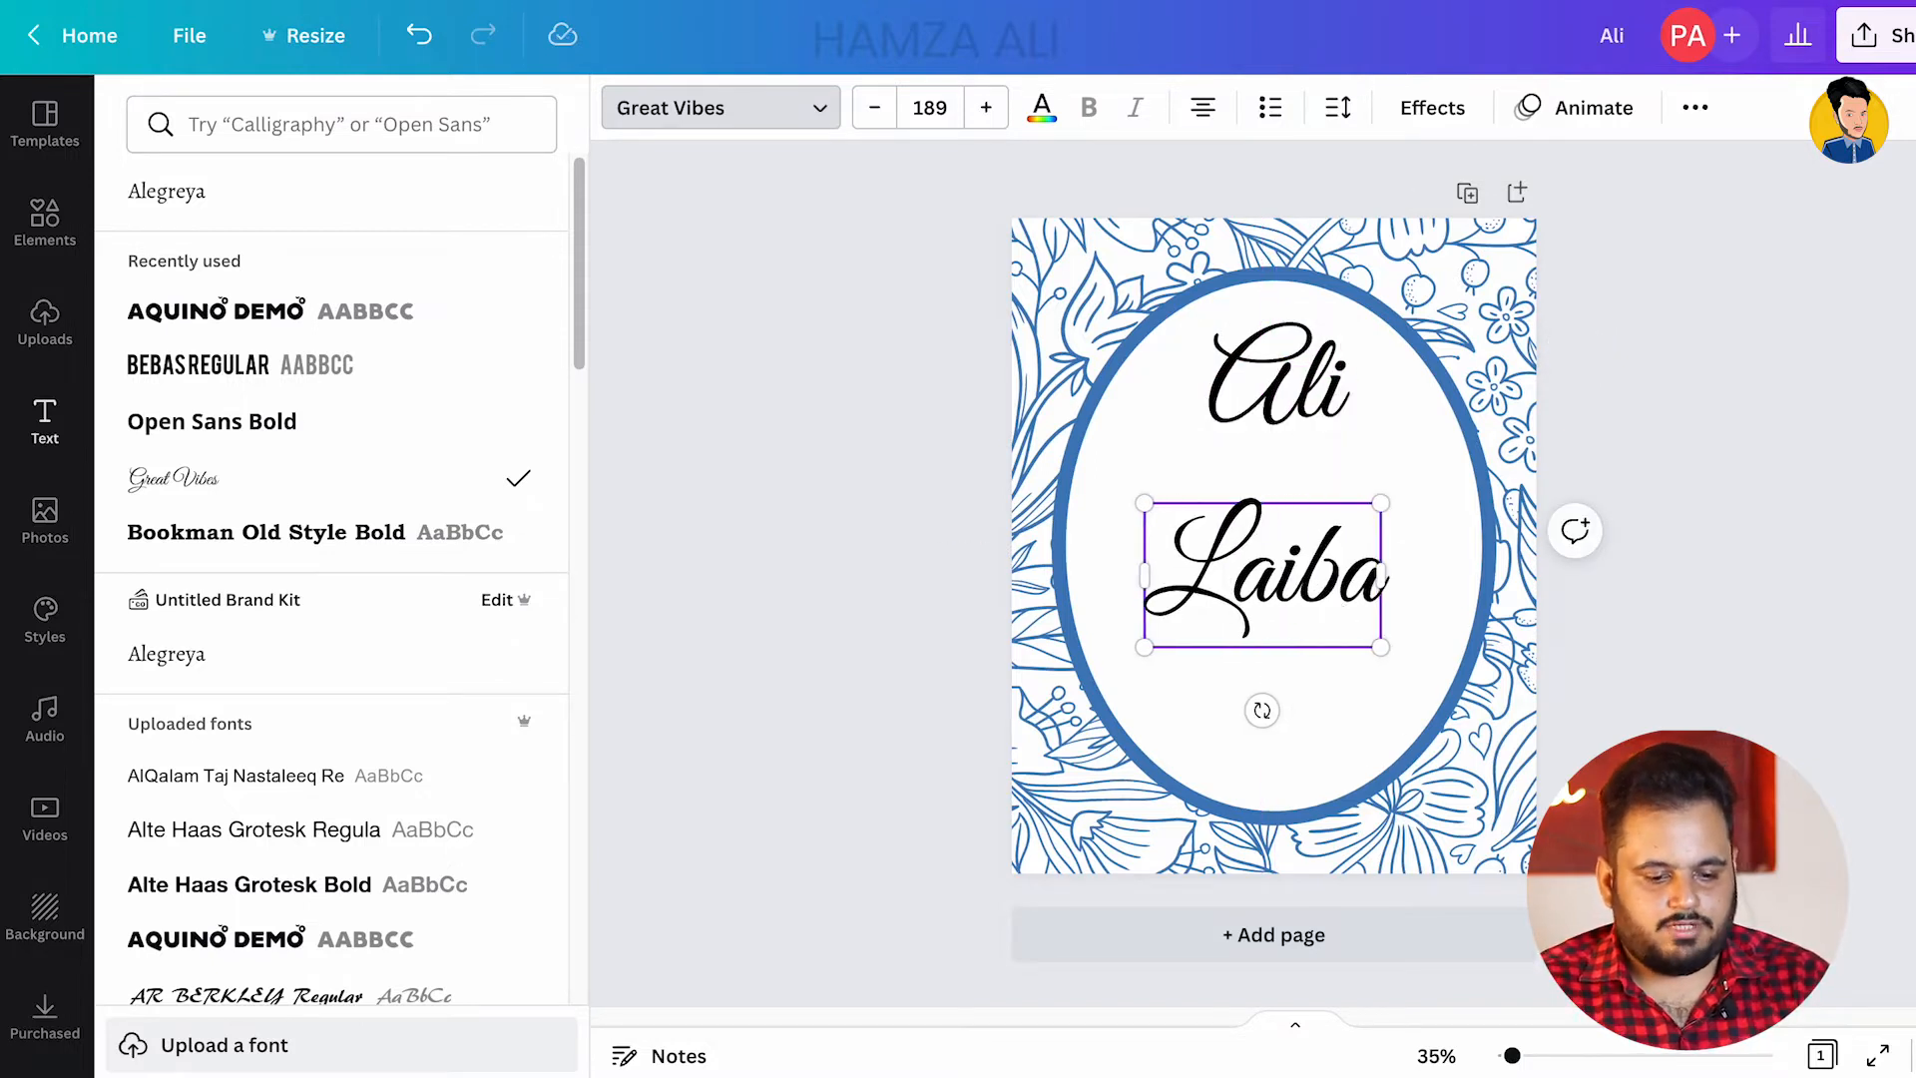
pyautogui.moveTo(1378, 646); pyautogui.dragTo(1358, 632)
pyautogui.moveTo(1332, 504); pyautogui.dragTo(1355, 461)
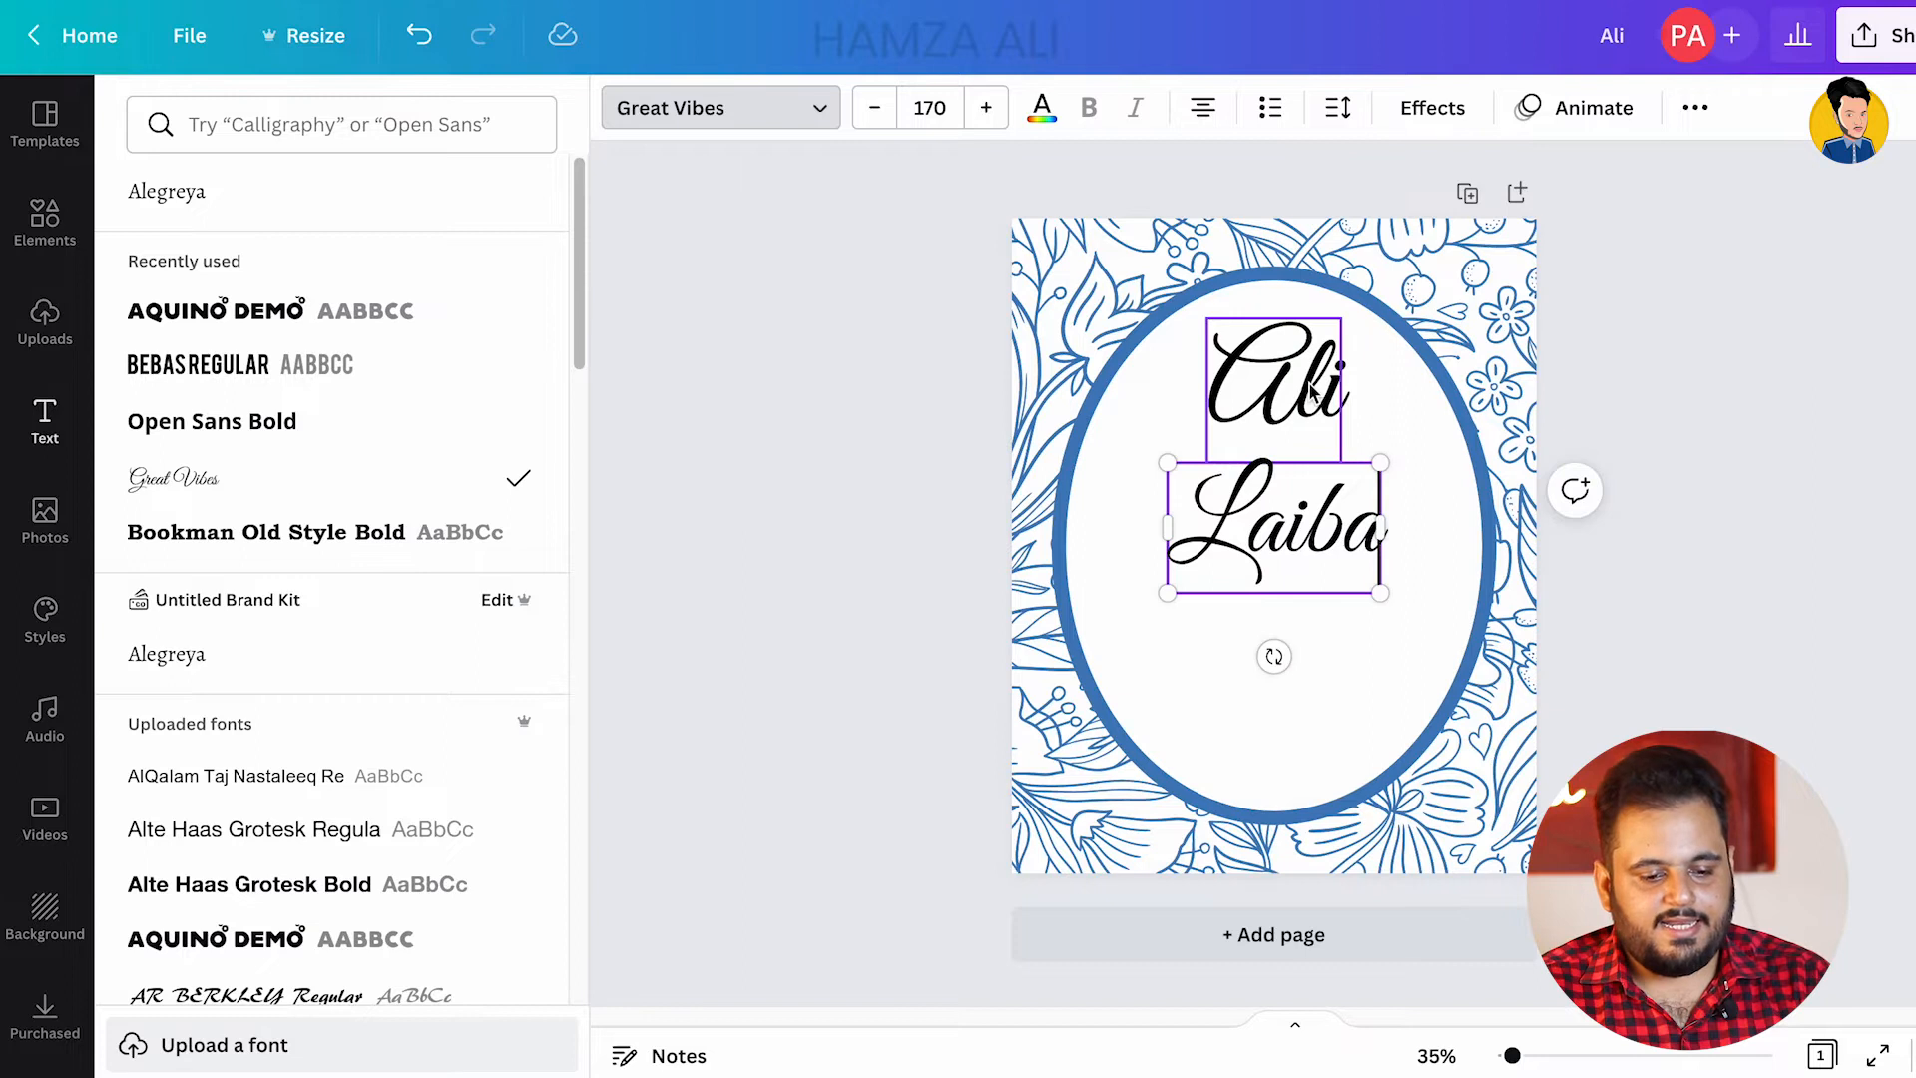
# Step: Scale both names down together, with the upper one at size 156, and centre them in the oval with a gap between
pyautogui.keyDown('shift'); pyautogui.click(1310, 389); pyautogui.keyUp('shift')
pyautogui.moveTo(1380, 592); pyautogui.dragTo(1354, 509)
pyautogui.click(1321, 320)
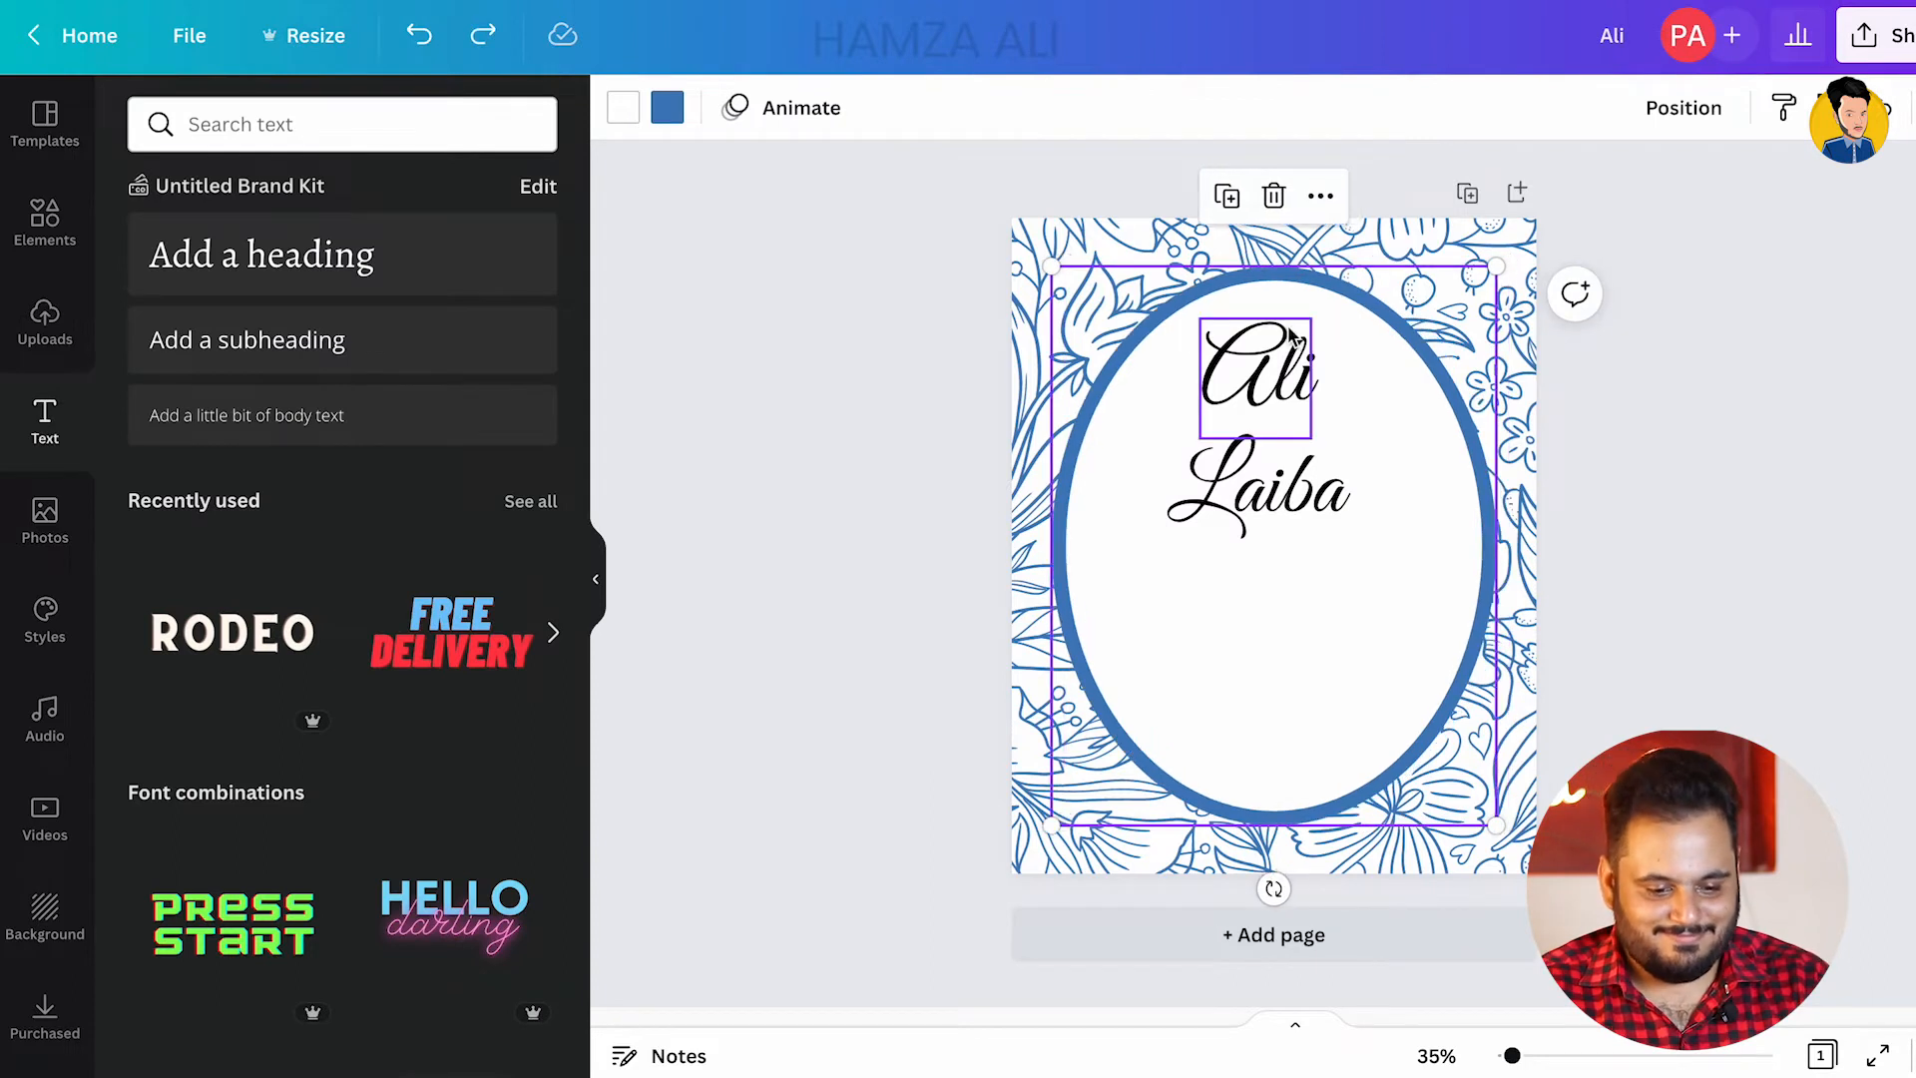
pyautogui.click(1259, 365)
pyautogui.keyDown('shift'); pyautogui.click(1335, 504); pyautogui.keyUp('shift')
pyautogui.moveTo(1336, 496); pyautogui.dragTo(1352, 496)
pyautogui.click(1501, 457)
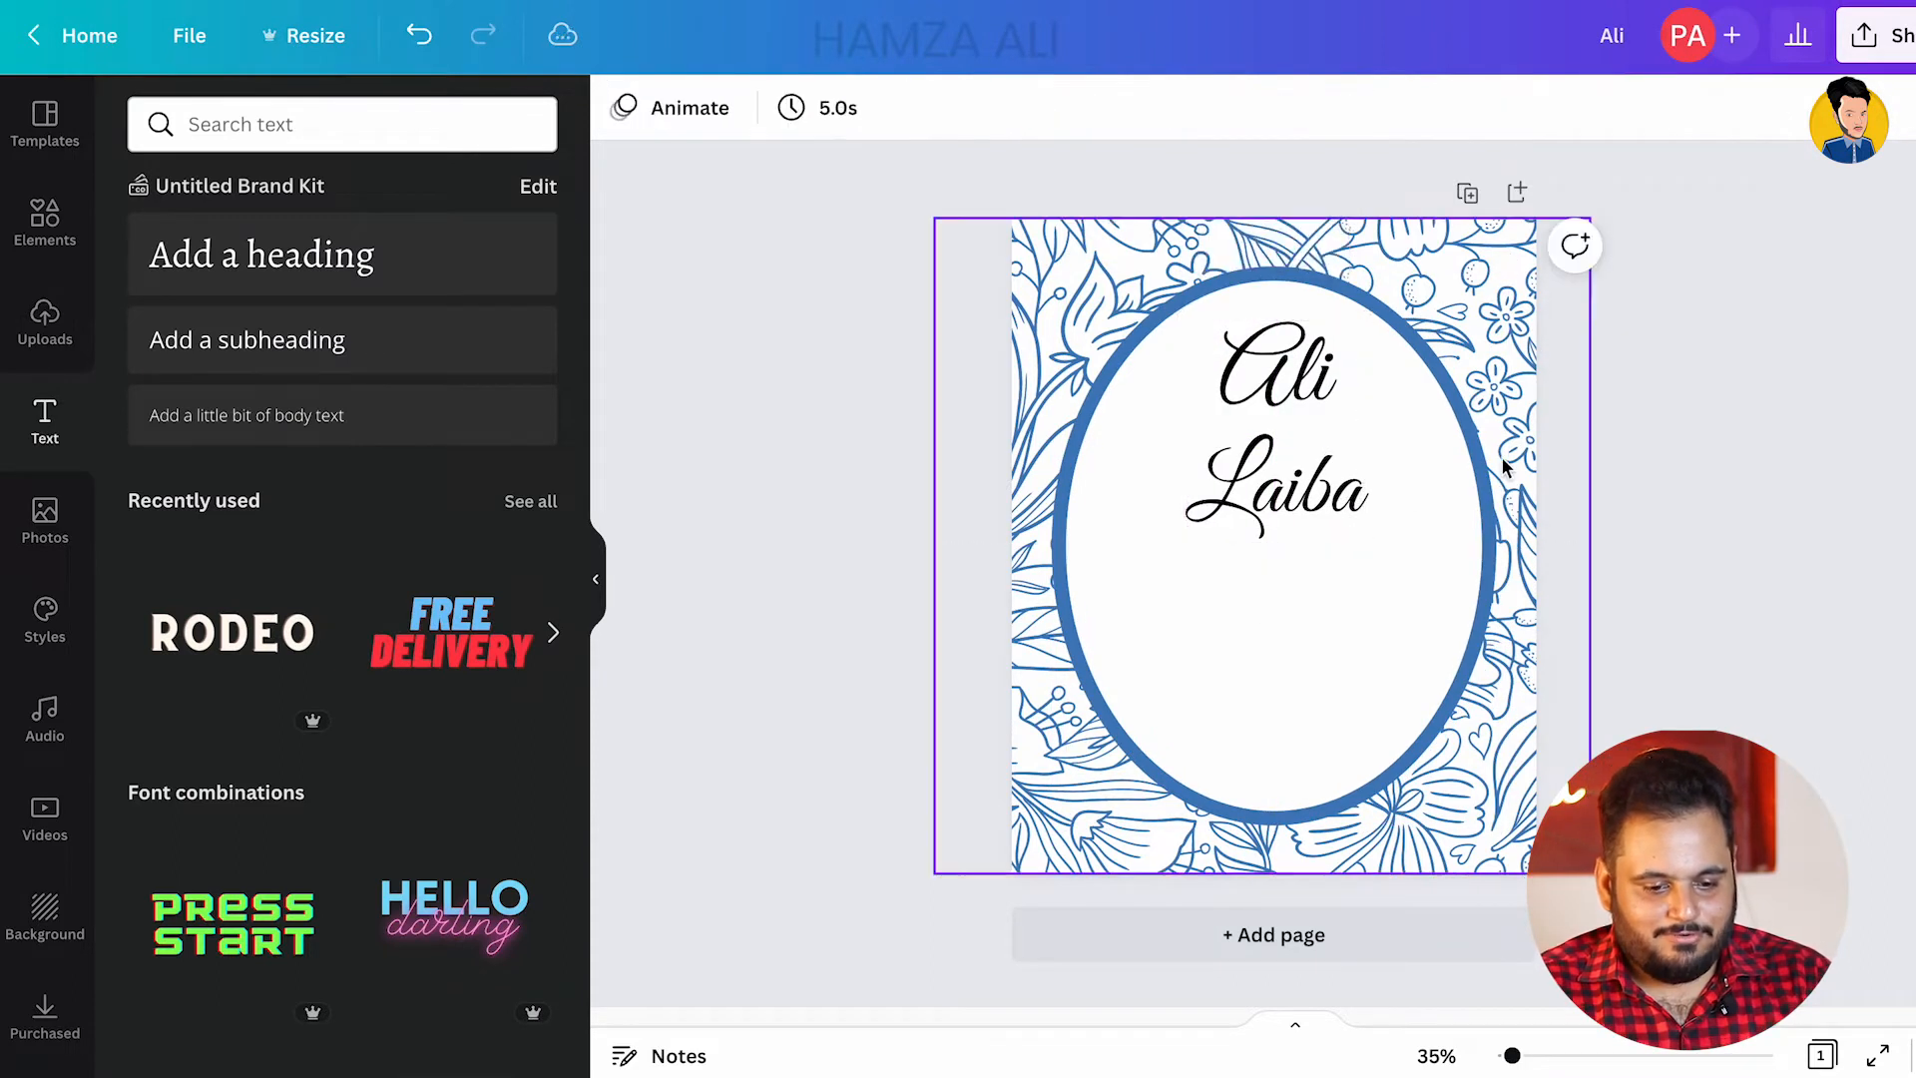
pyautogui.click(1353, 501)
# Step: Duplicate the upper name beside the lower one and replace the copy's text with "&"
pyautogui.click(1309, 350)
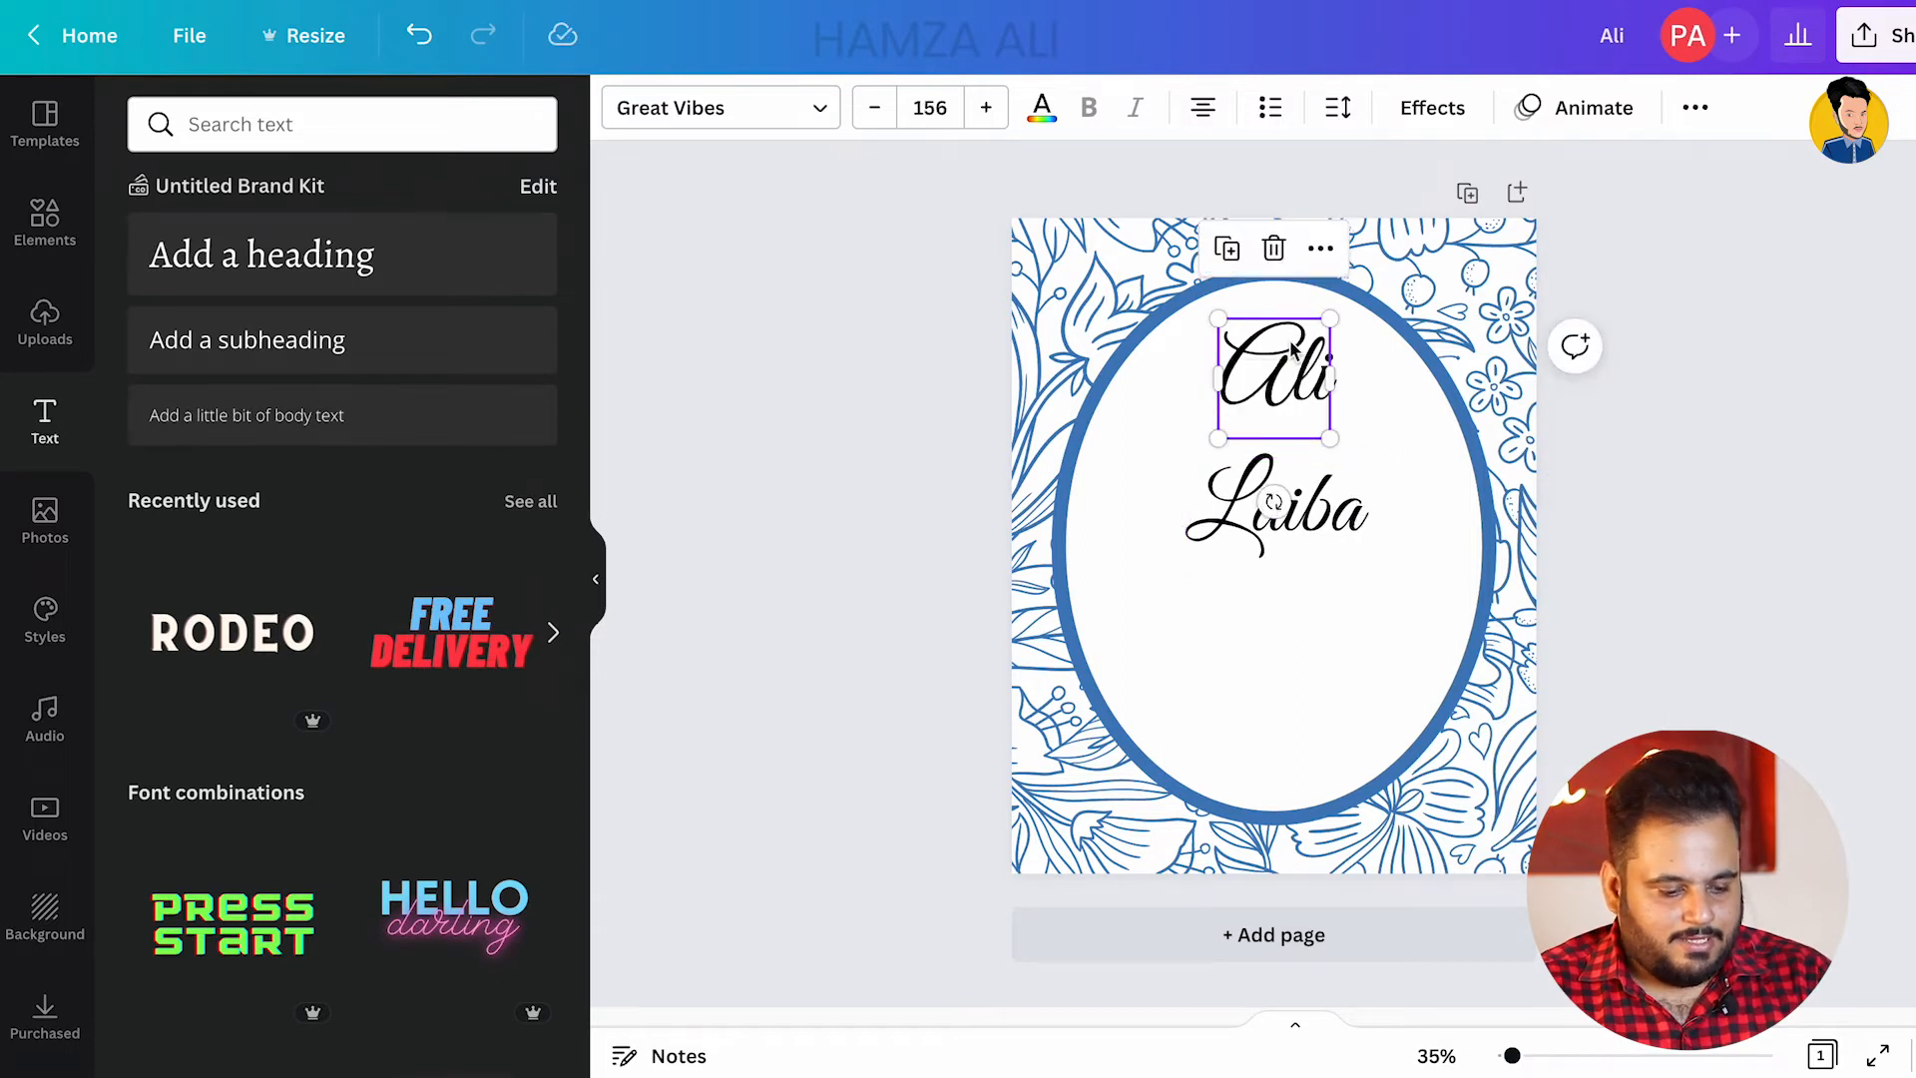
pyautogui.moveTo(1285, 364); pyautogui.dragTo(1140, 556)
pyautogui.doubleClick(1132, 519)
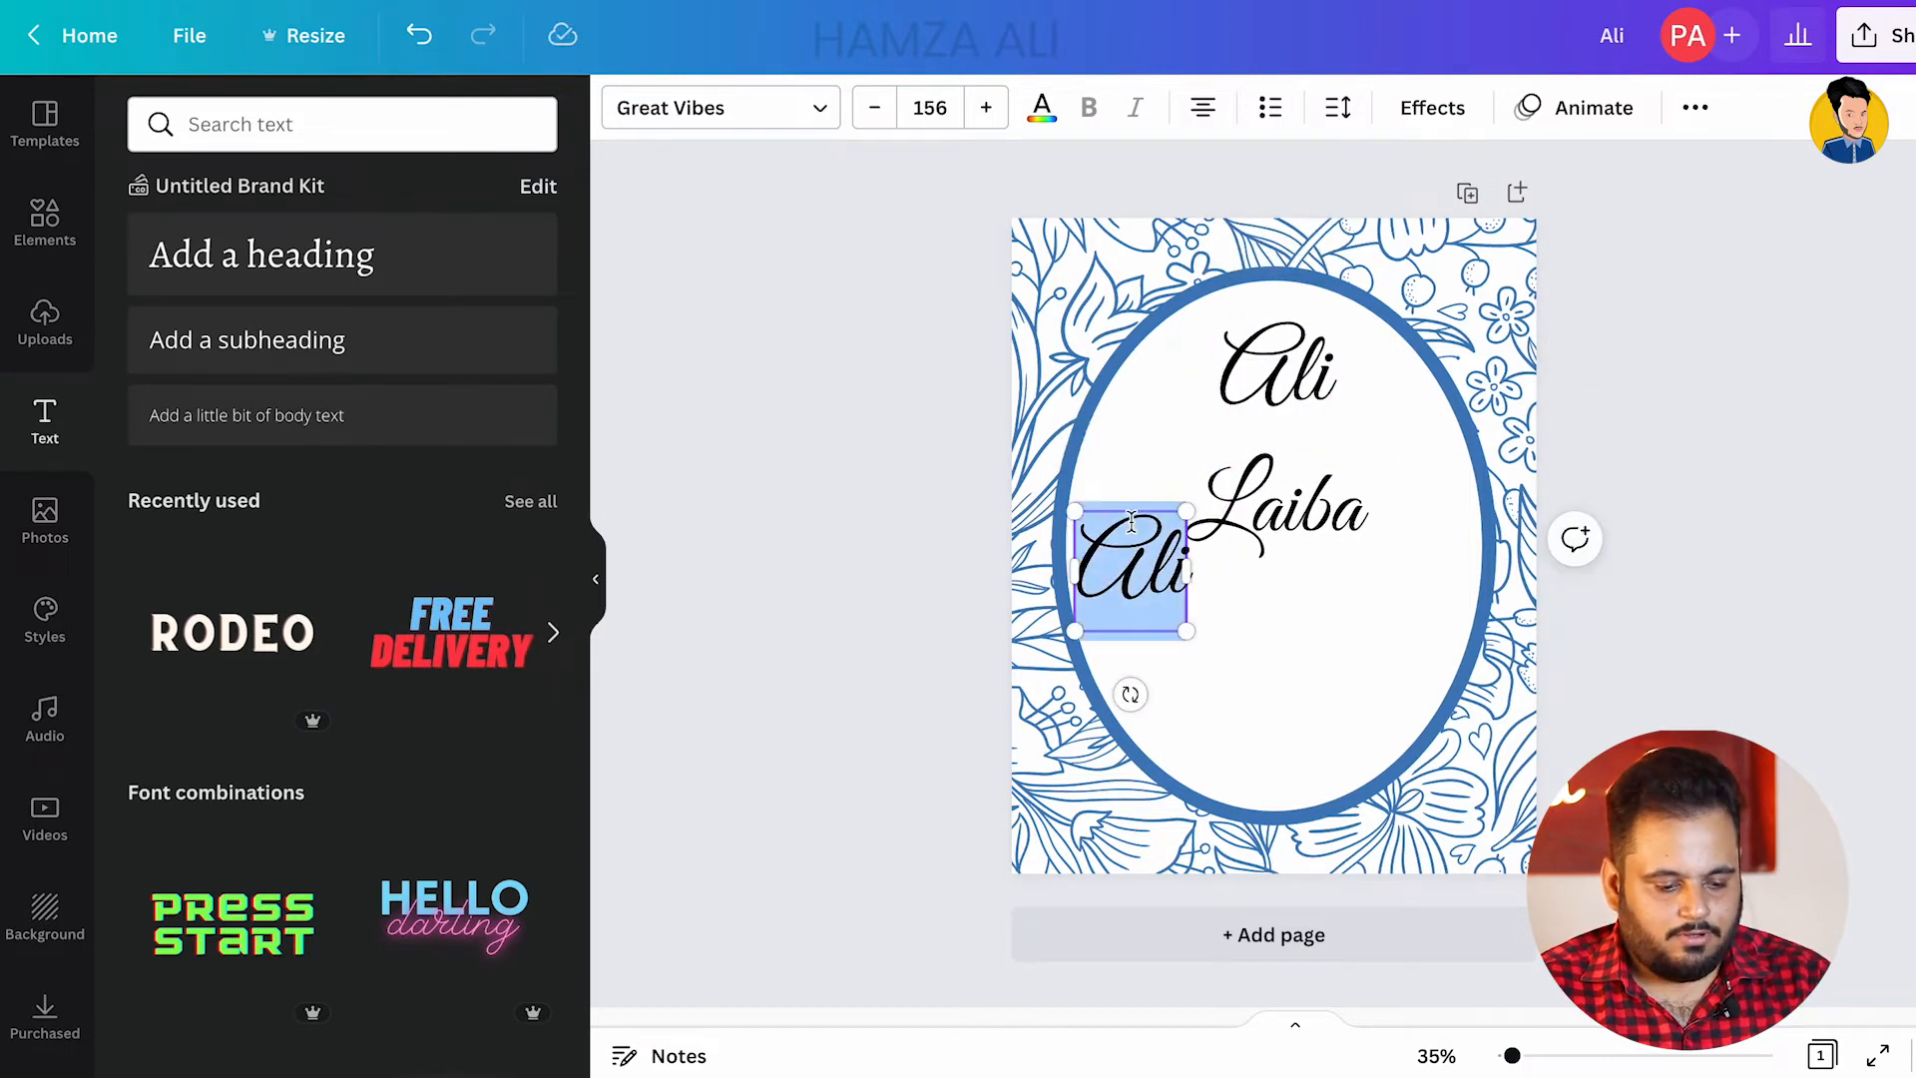
pyautogui.write('&')
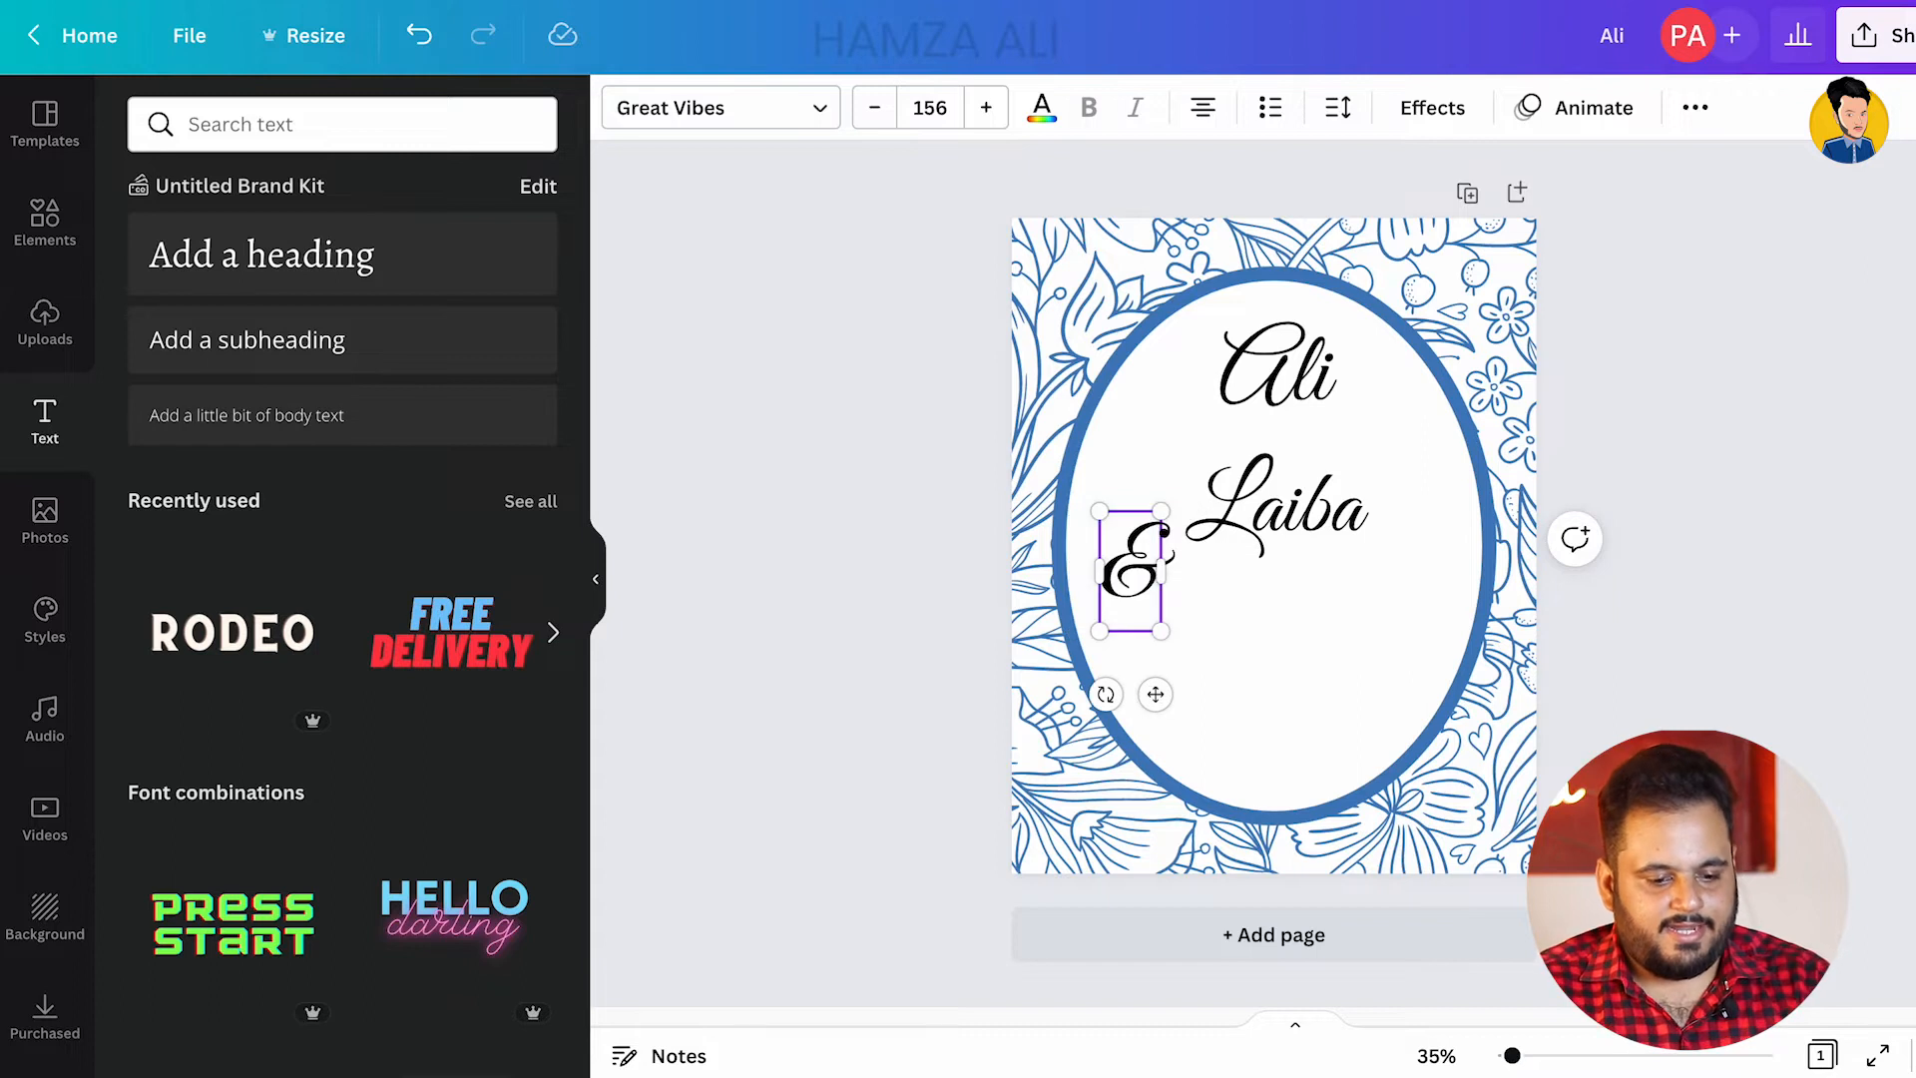
# Step: Shrink the "&" to size 48.2 and place it centred between the two names
pyautogui.moveTo(1161, 630); pyautogui.dragTo(1313, 465)
pyautogui.click(859, 475)
pyautogui.click(928, 376)
pyautogui.click(902, 416)
pyautogui.scroll(5, 1289, 410)
pyautogui.scroll(4, 1305, 427)
pyautogui.scroll(-8, 1351, 492)
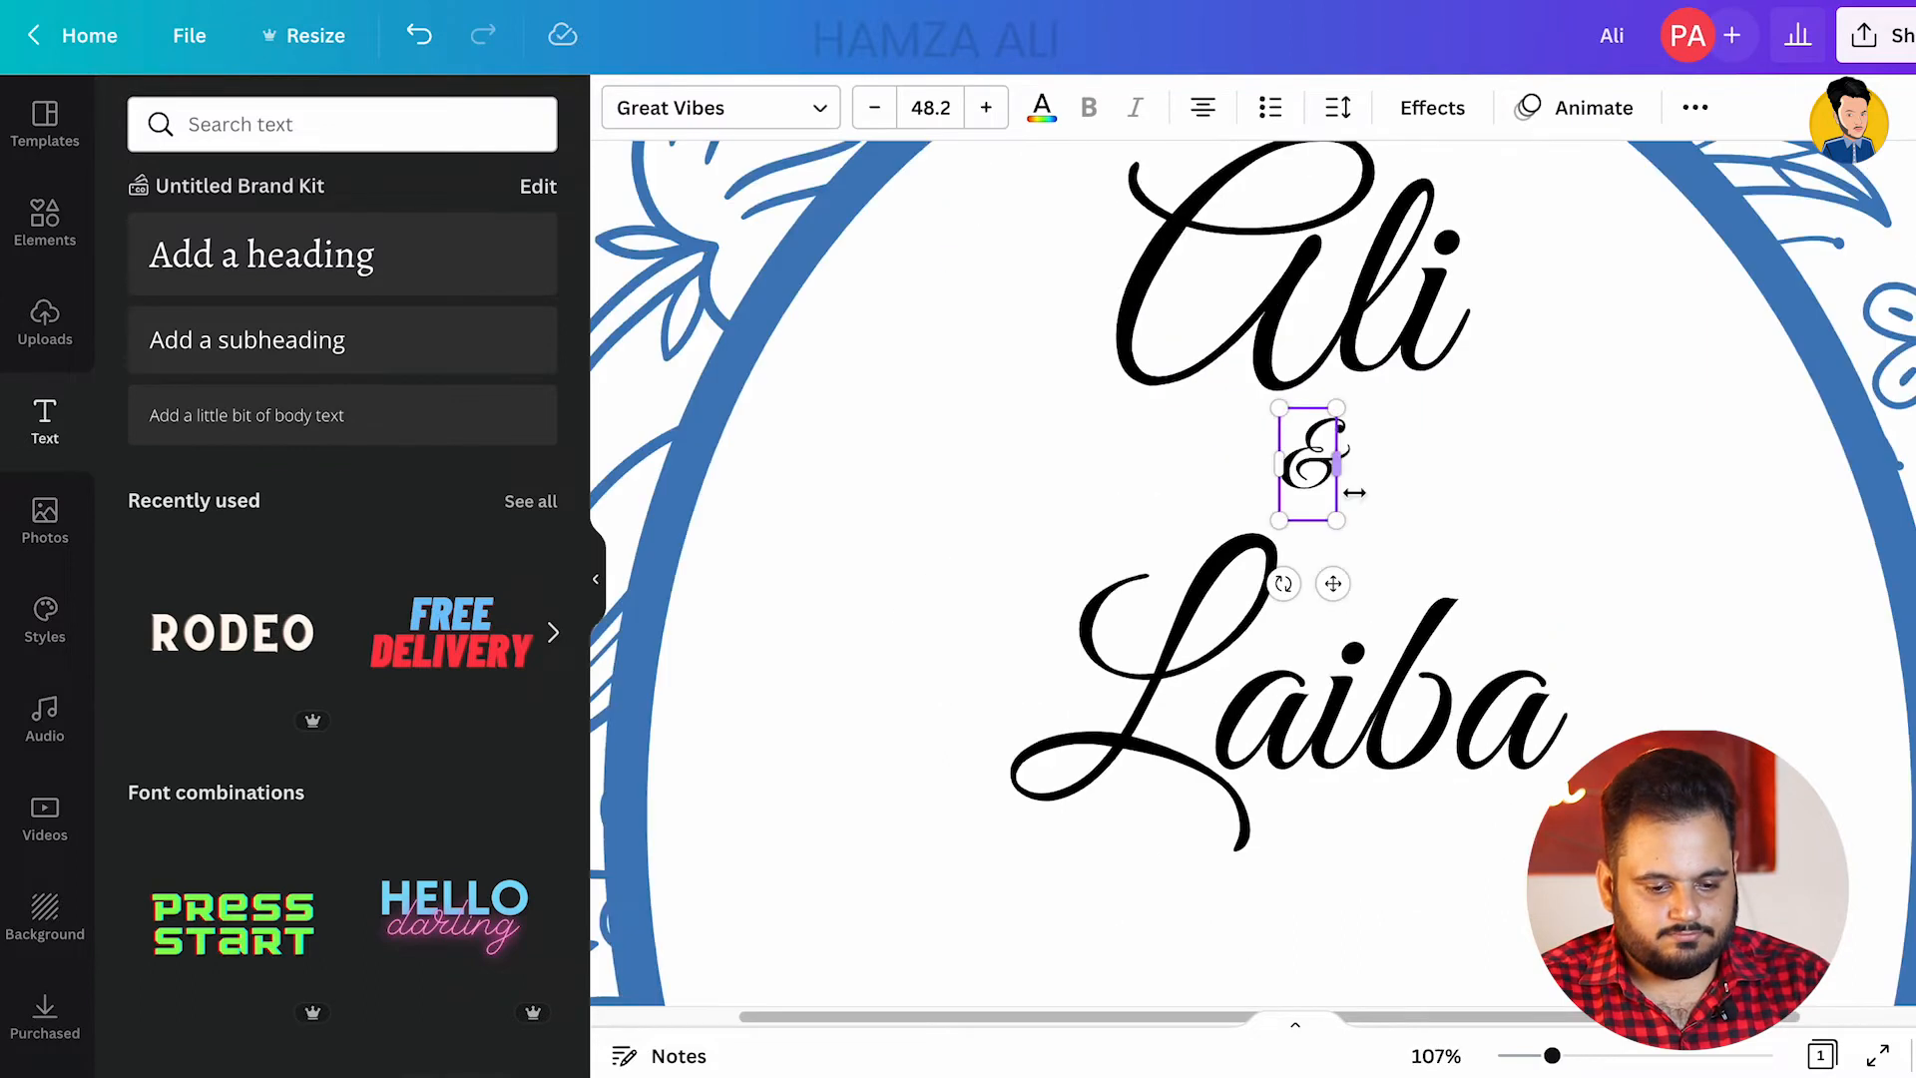
pyautogui.scroll(-1, 1716, 319)
pyautogui.click(1709, 317)
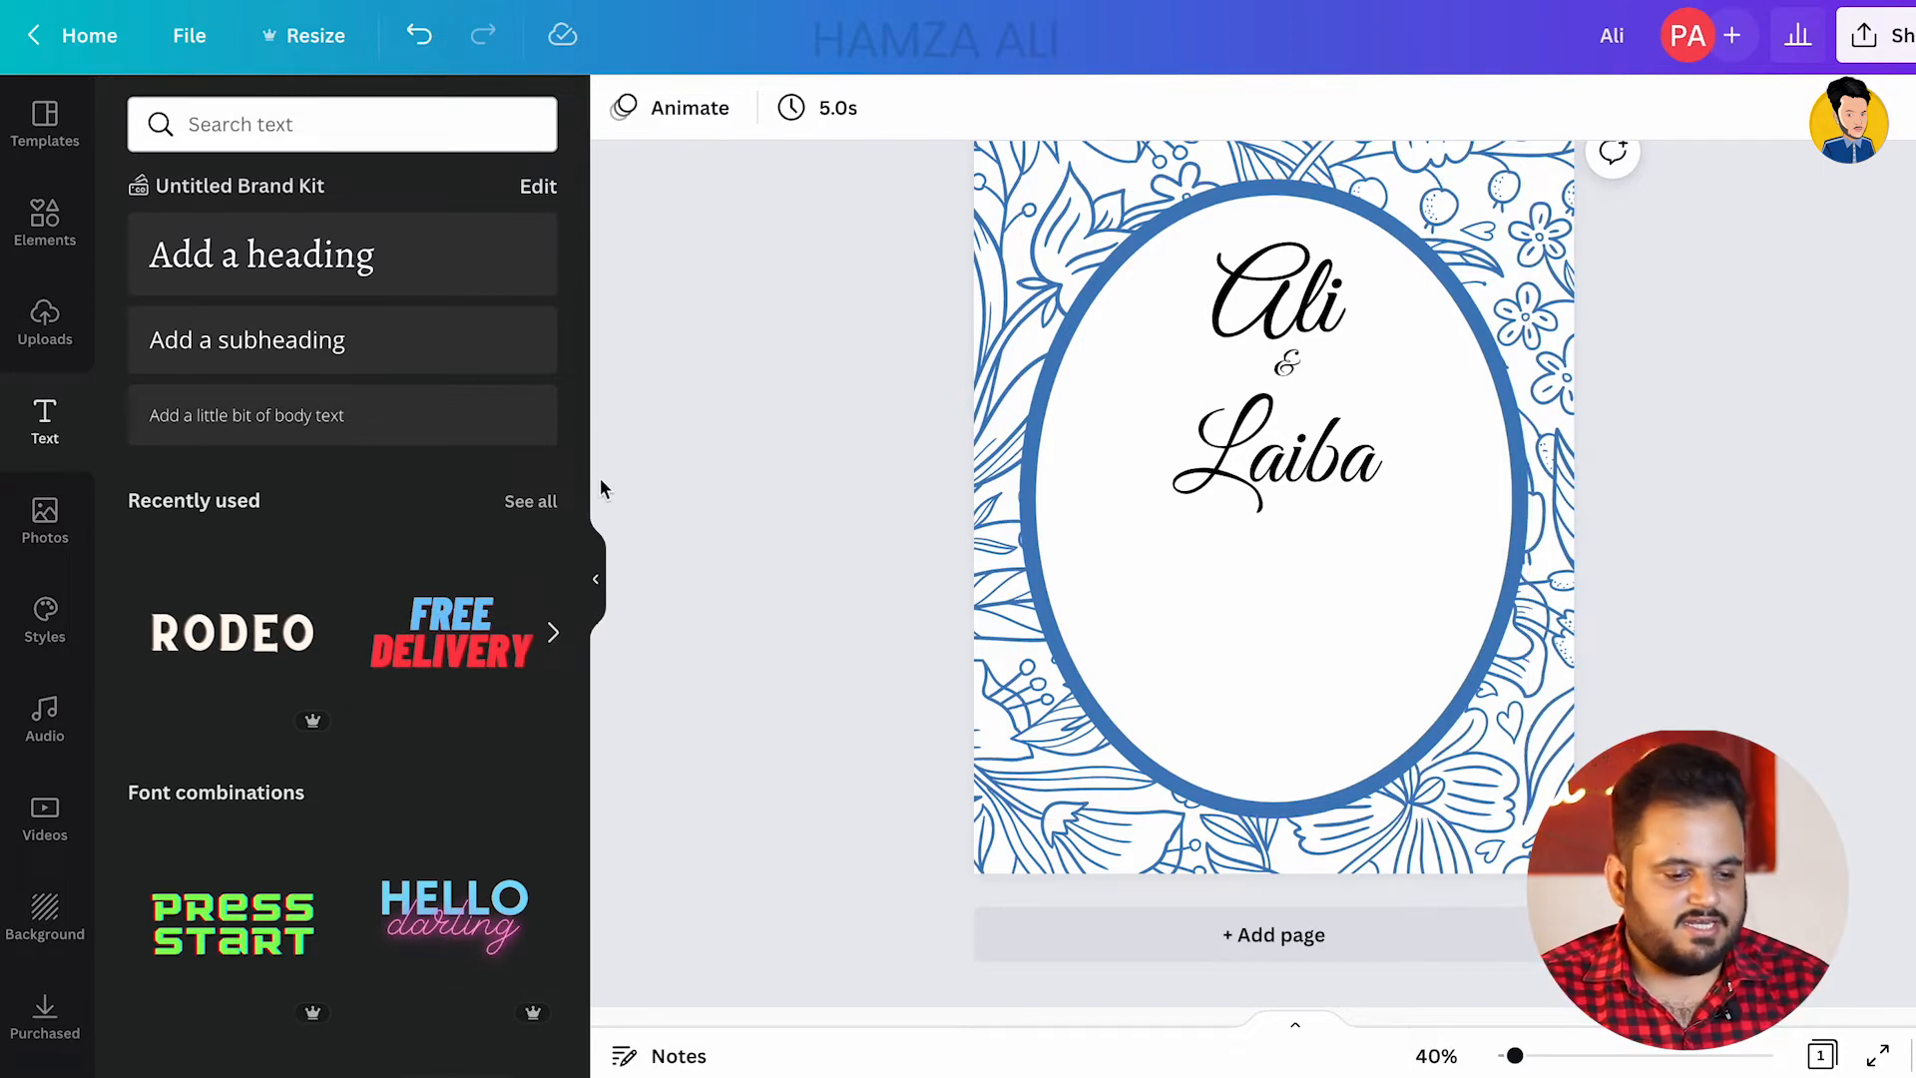
# Step: Add a subheading reading "Dinner at 08:00 PM", make it bold, and place it centred below the names with a gap
pyautogui.click(317, 351)
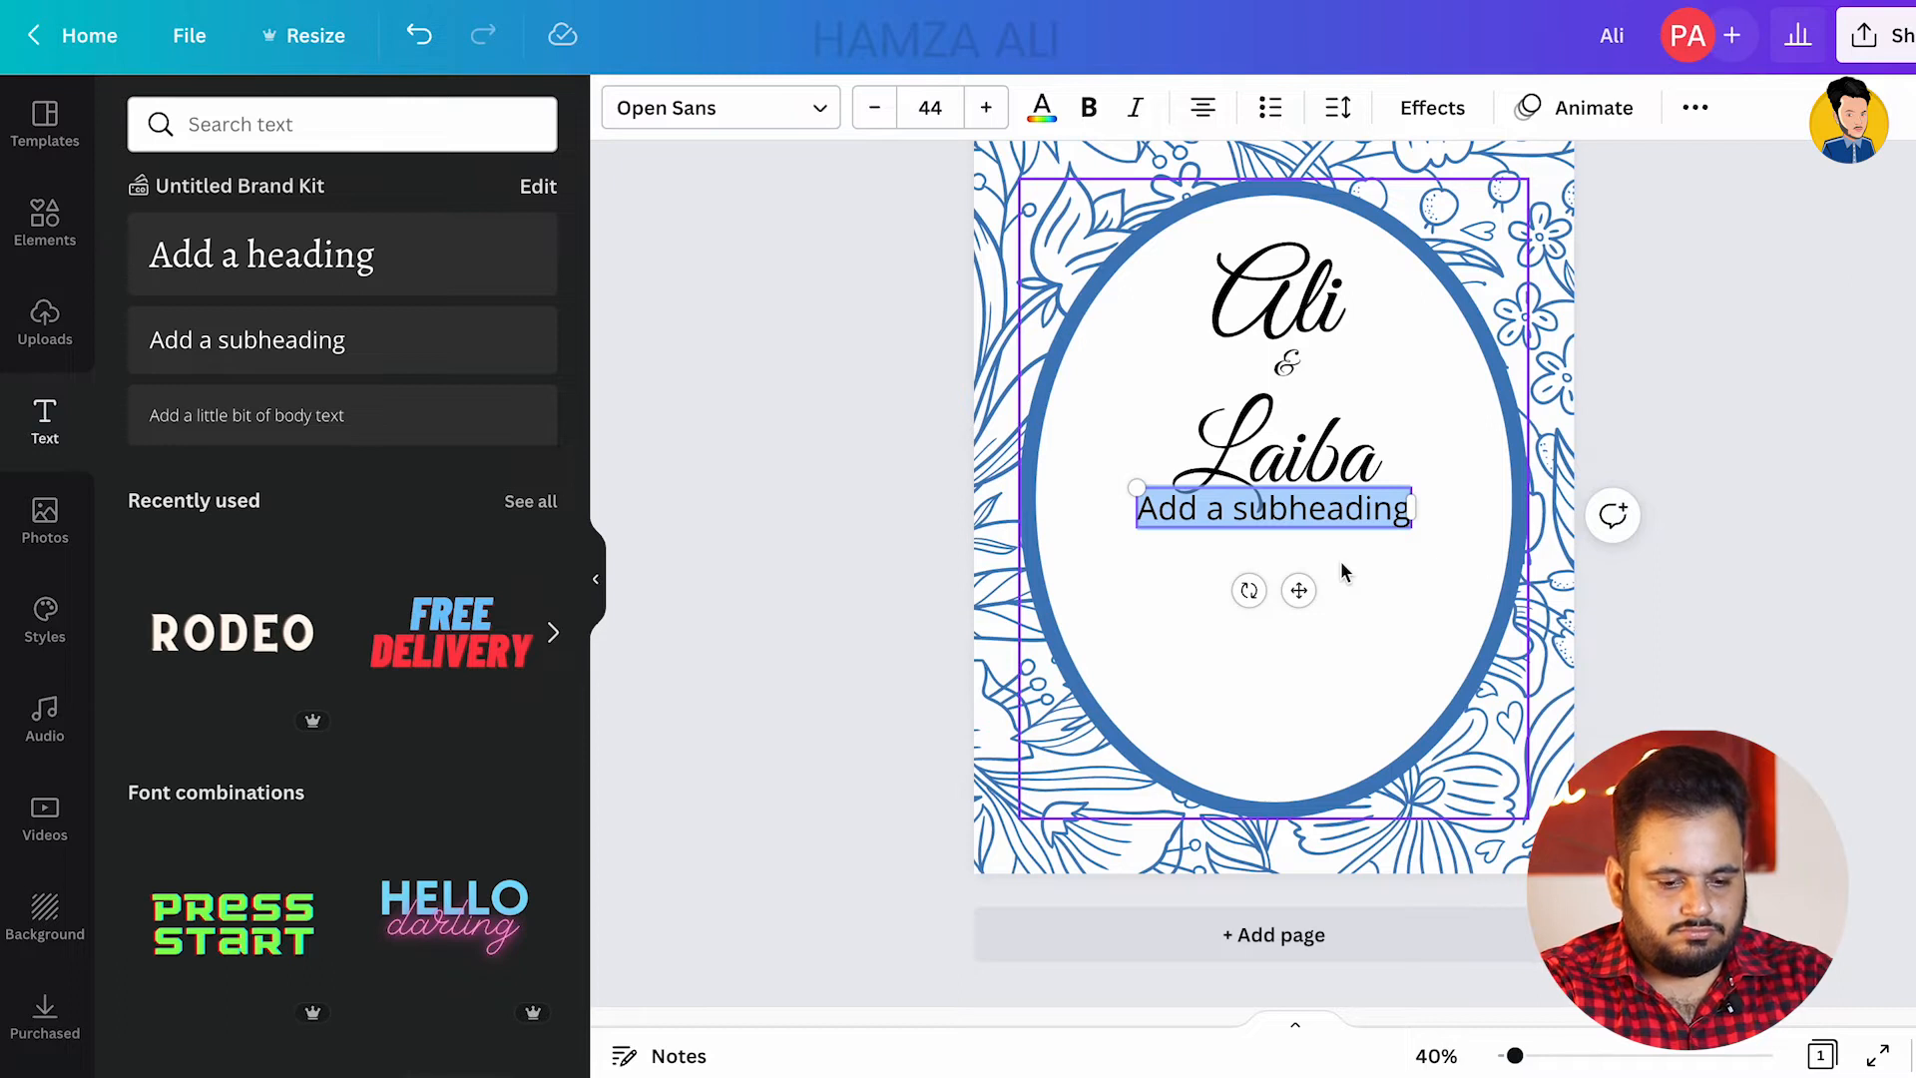
pyautogui.write('Dinner at 08:00 PM')
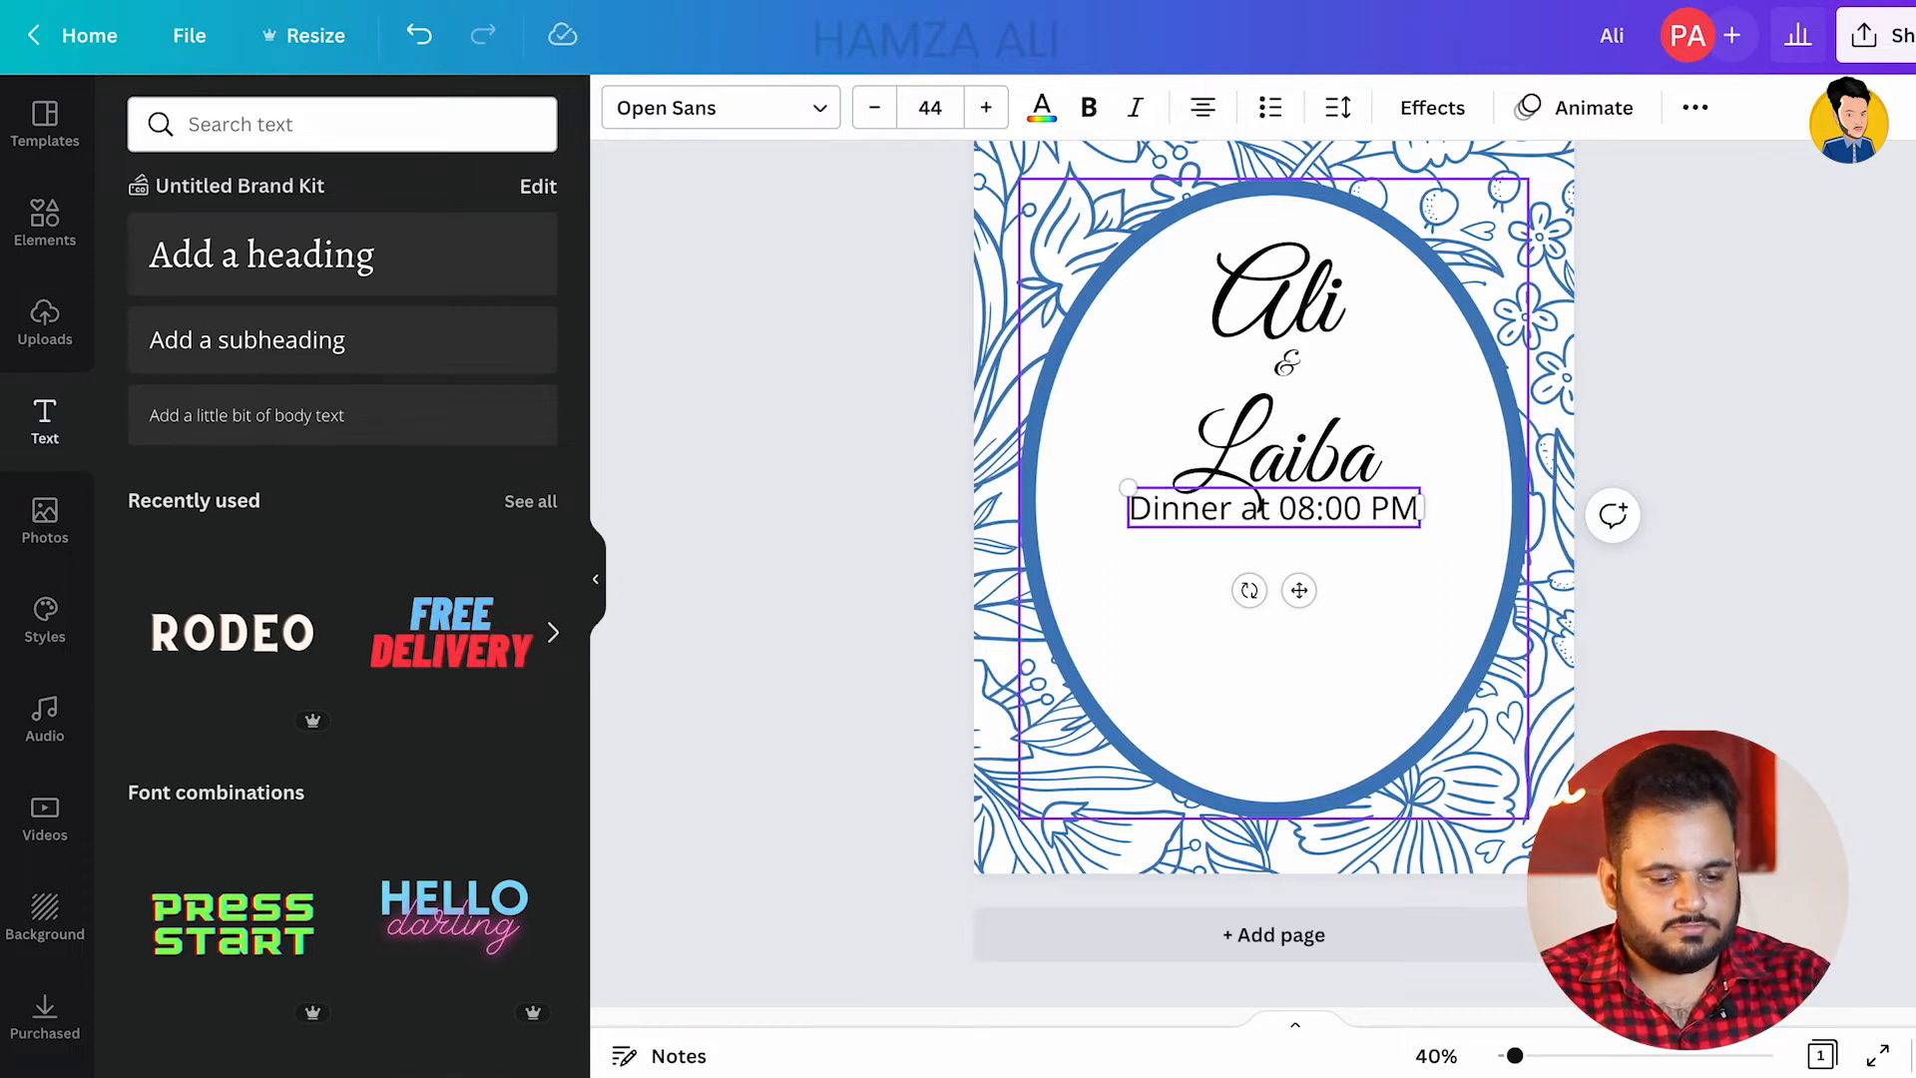
pyautogui.hotkey('ctrl', 'a')
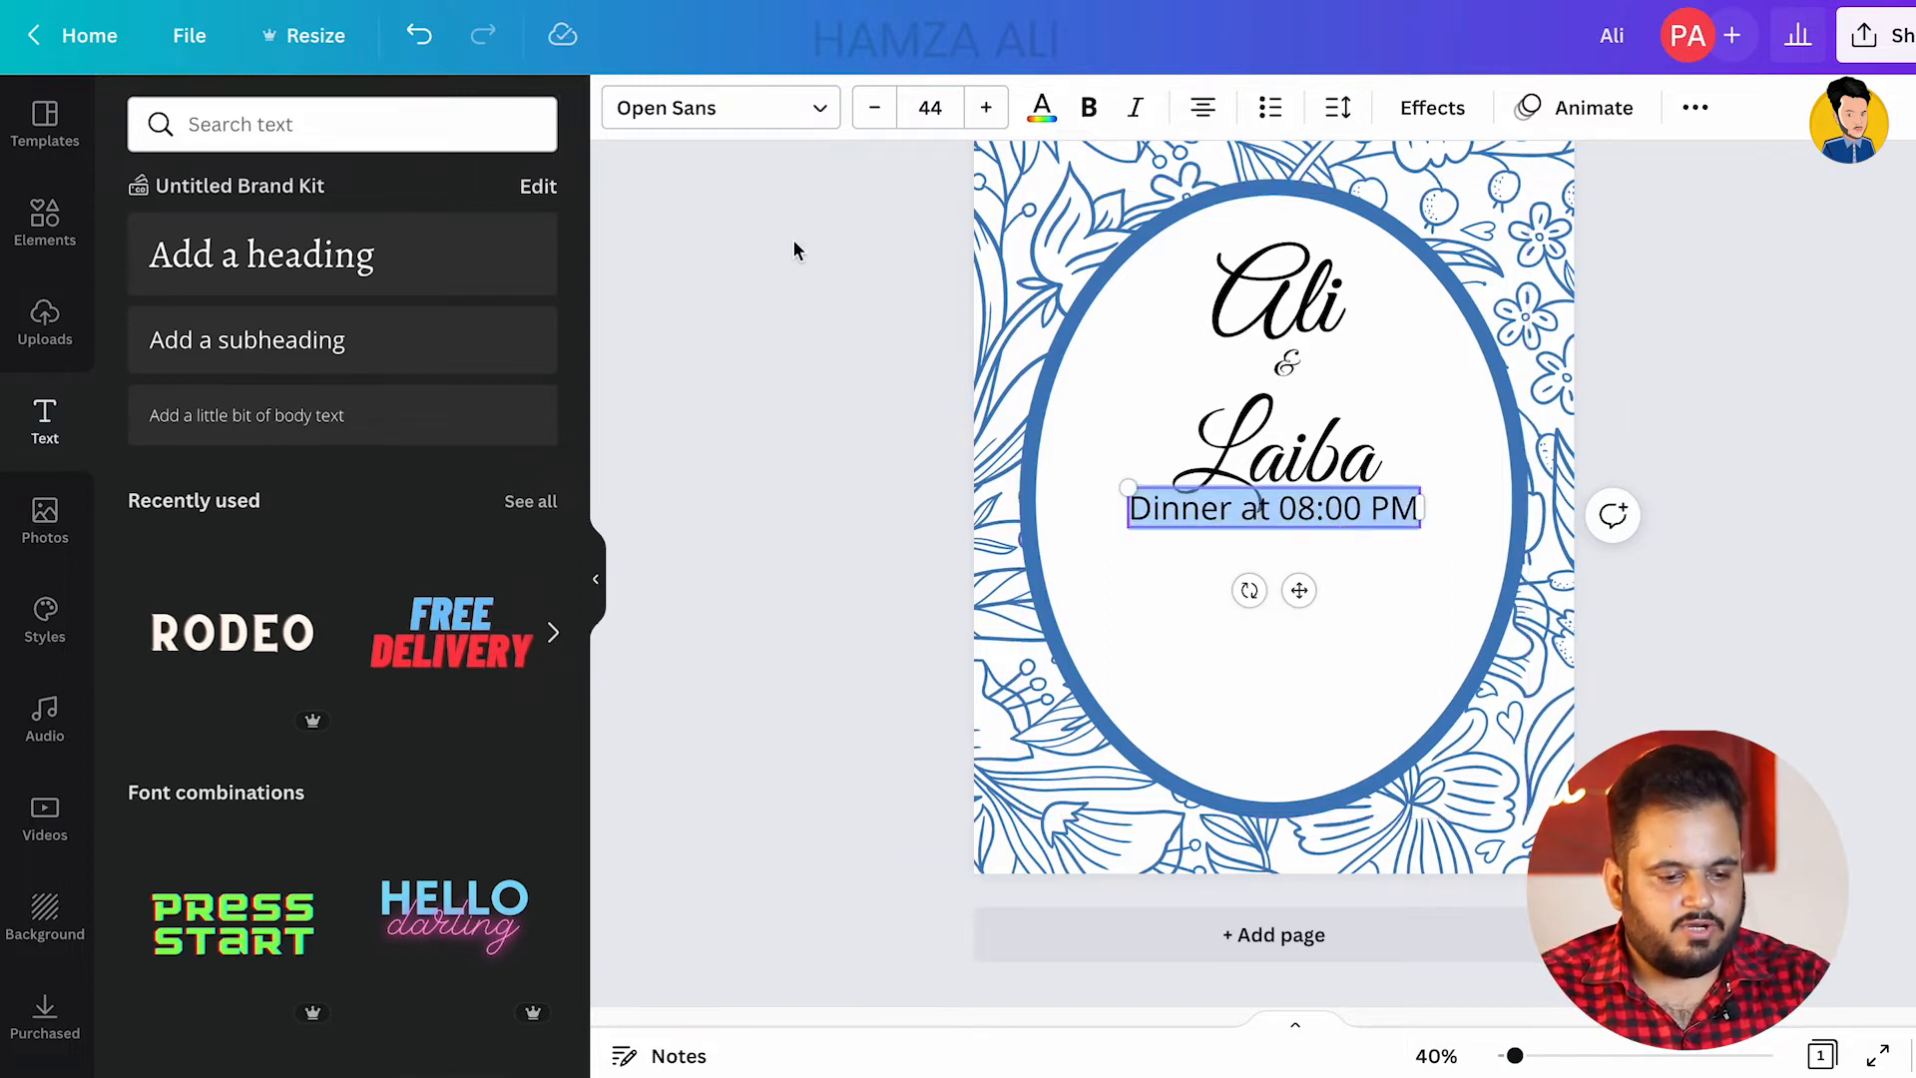
pyautogui.click(1086, 108)
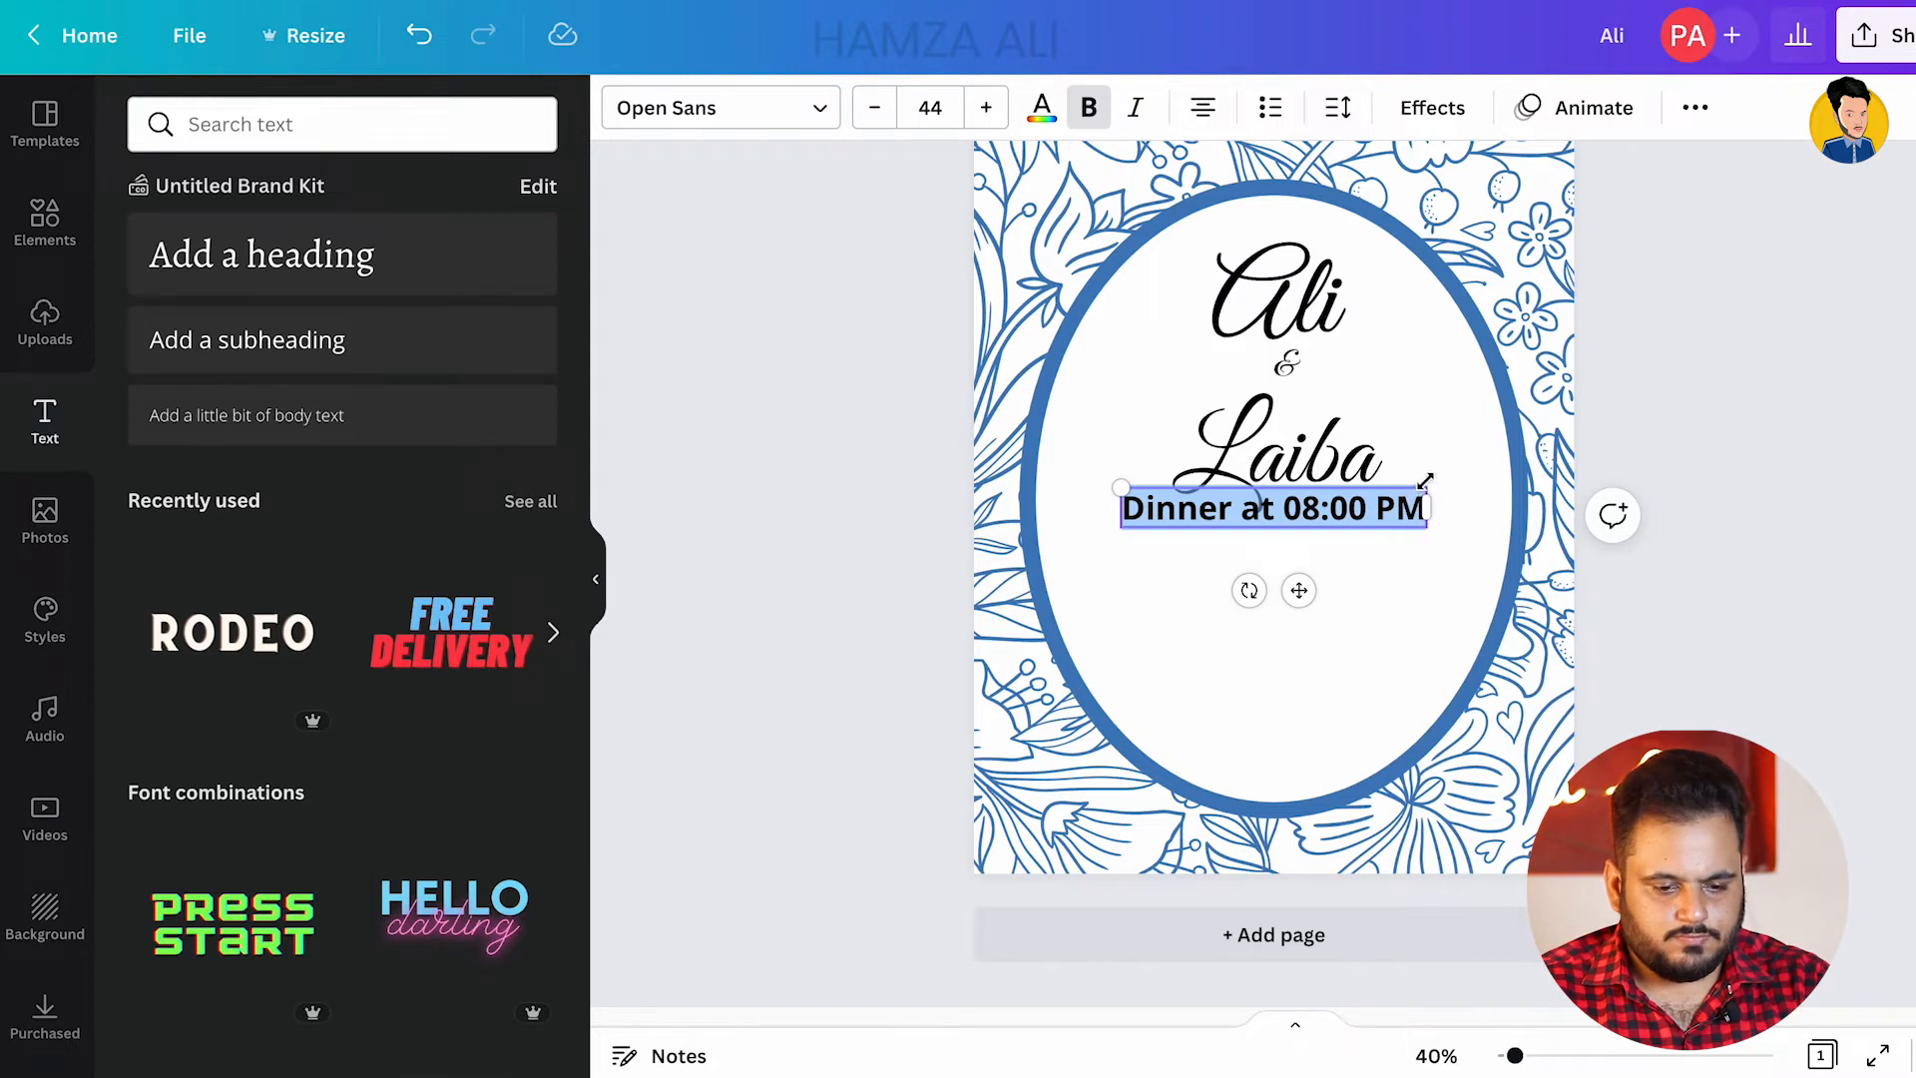
pyautogui.moveTo(1404, 488); pyautogui.dragTo(1406, 593)
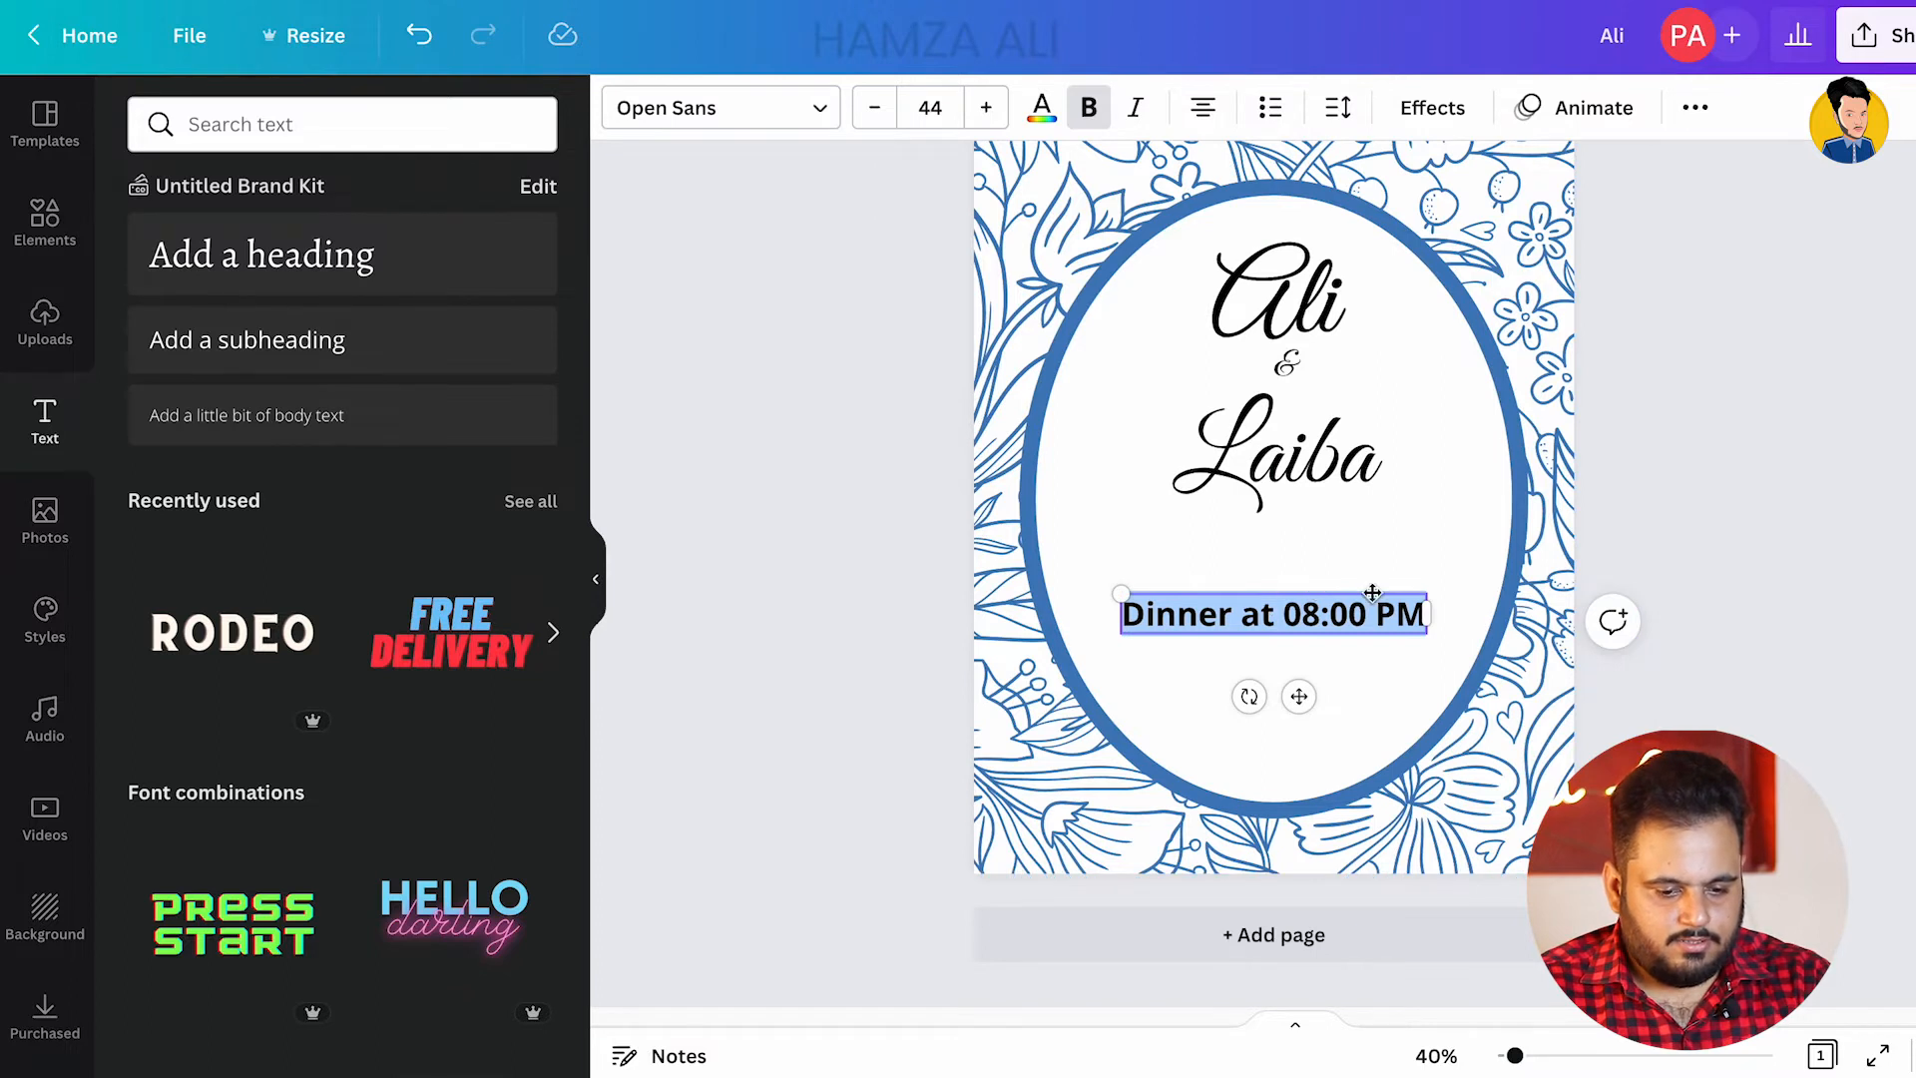
# Step: Add a second line reading "22 SEP, 2022" under the dinner time and make it bold
pyautogui.click(1419, 609)
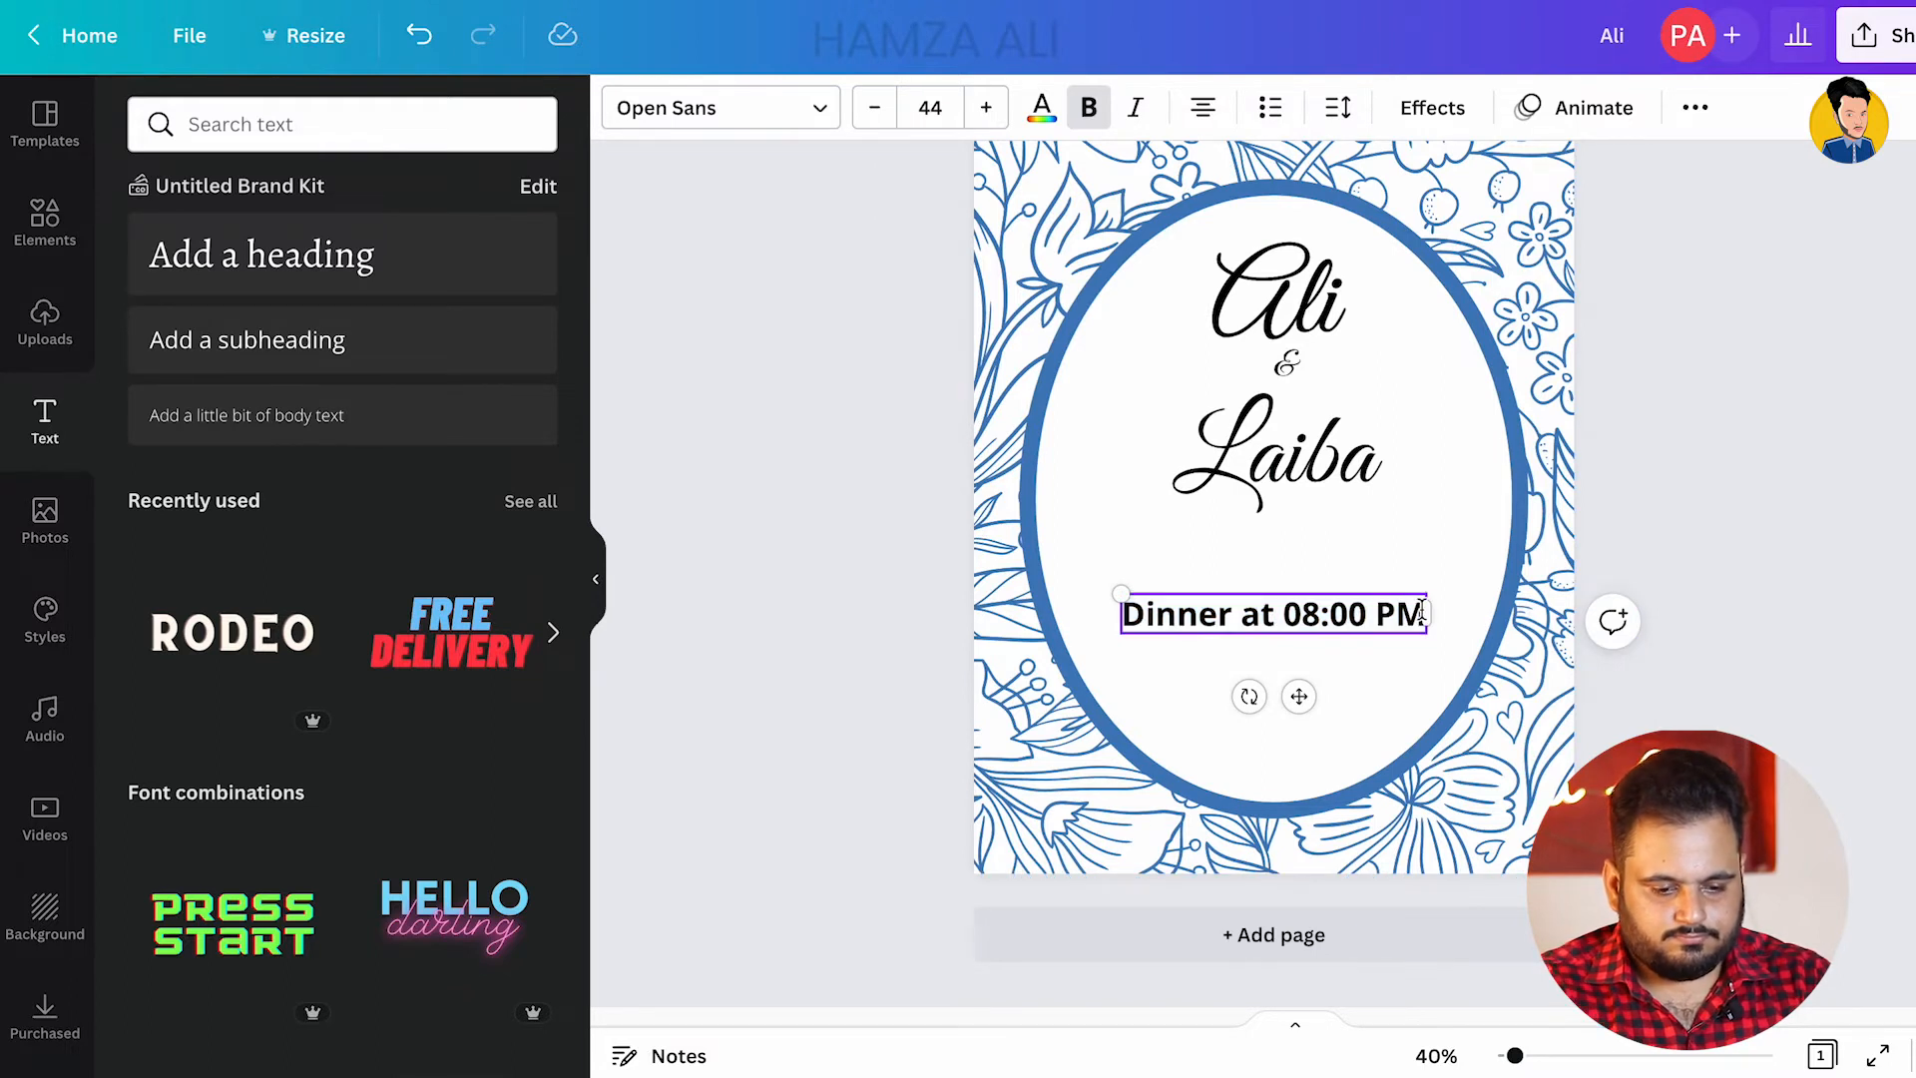
pyautogui.press('Return')
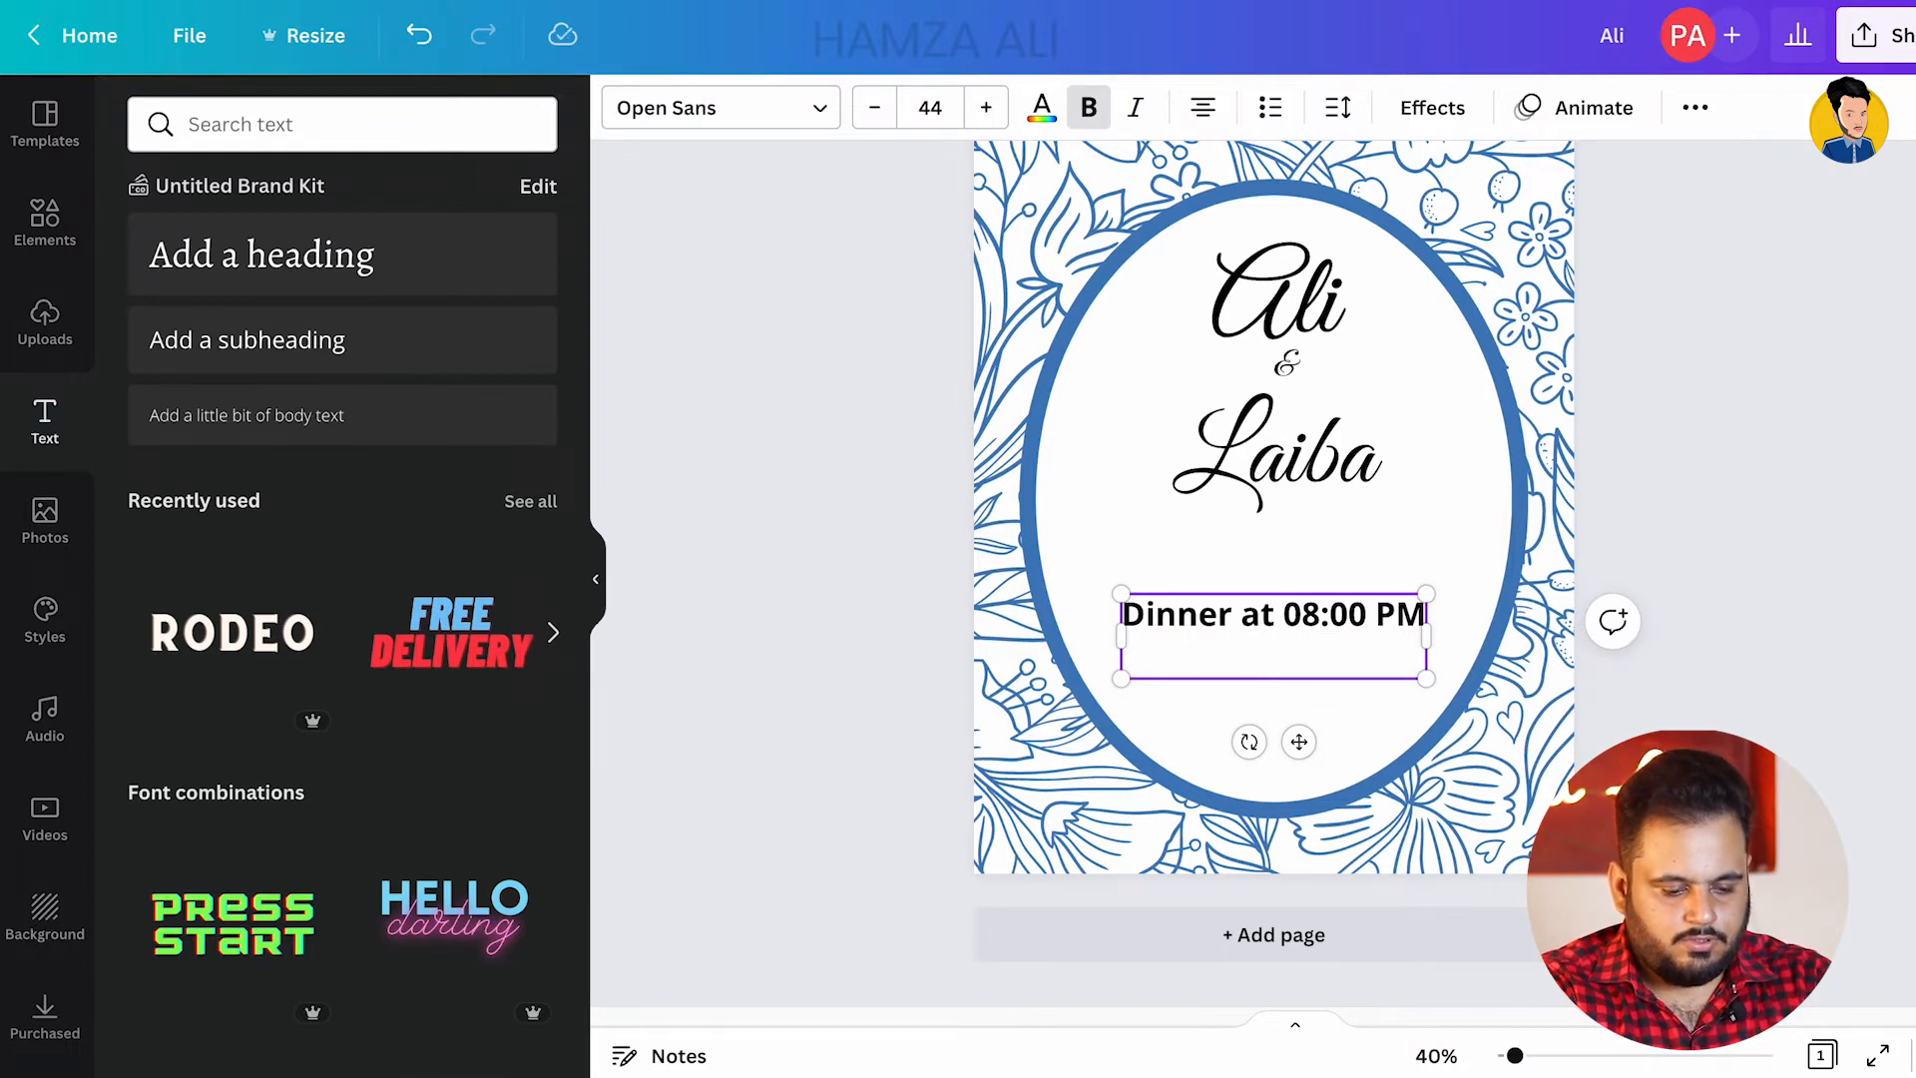
pyautogui.hotkey('ctrl', 'b')
pyautogui.write('22')
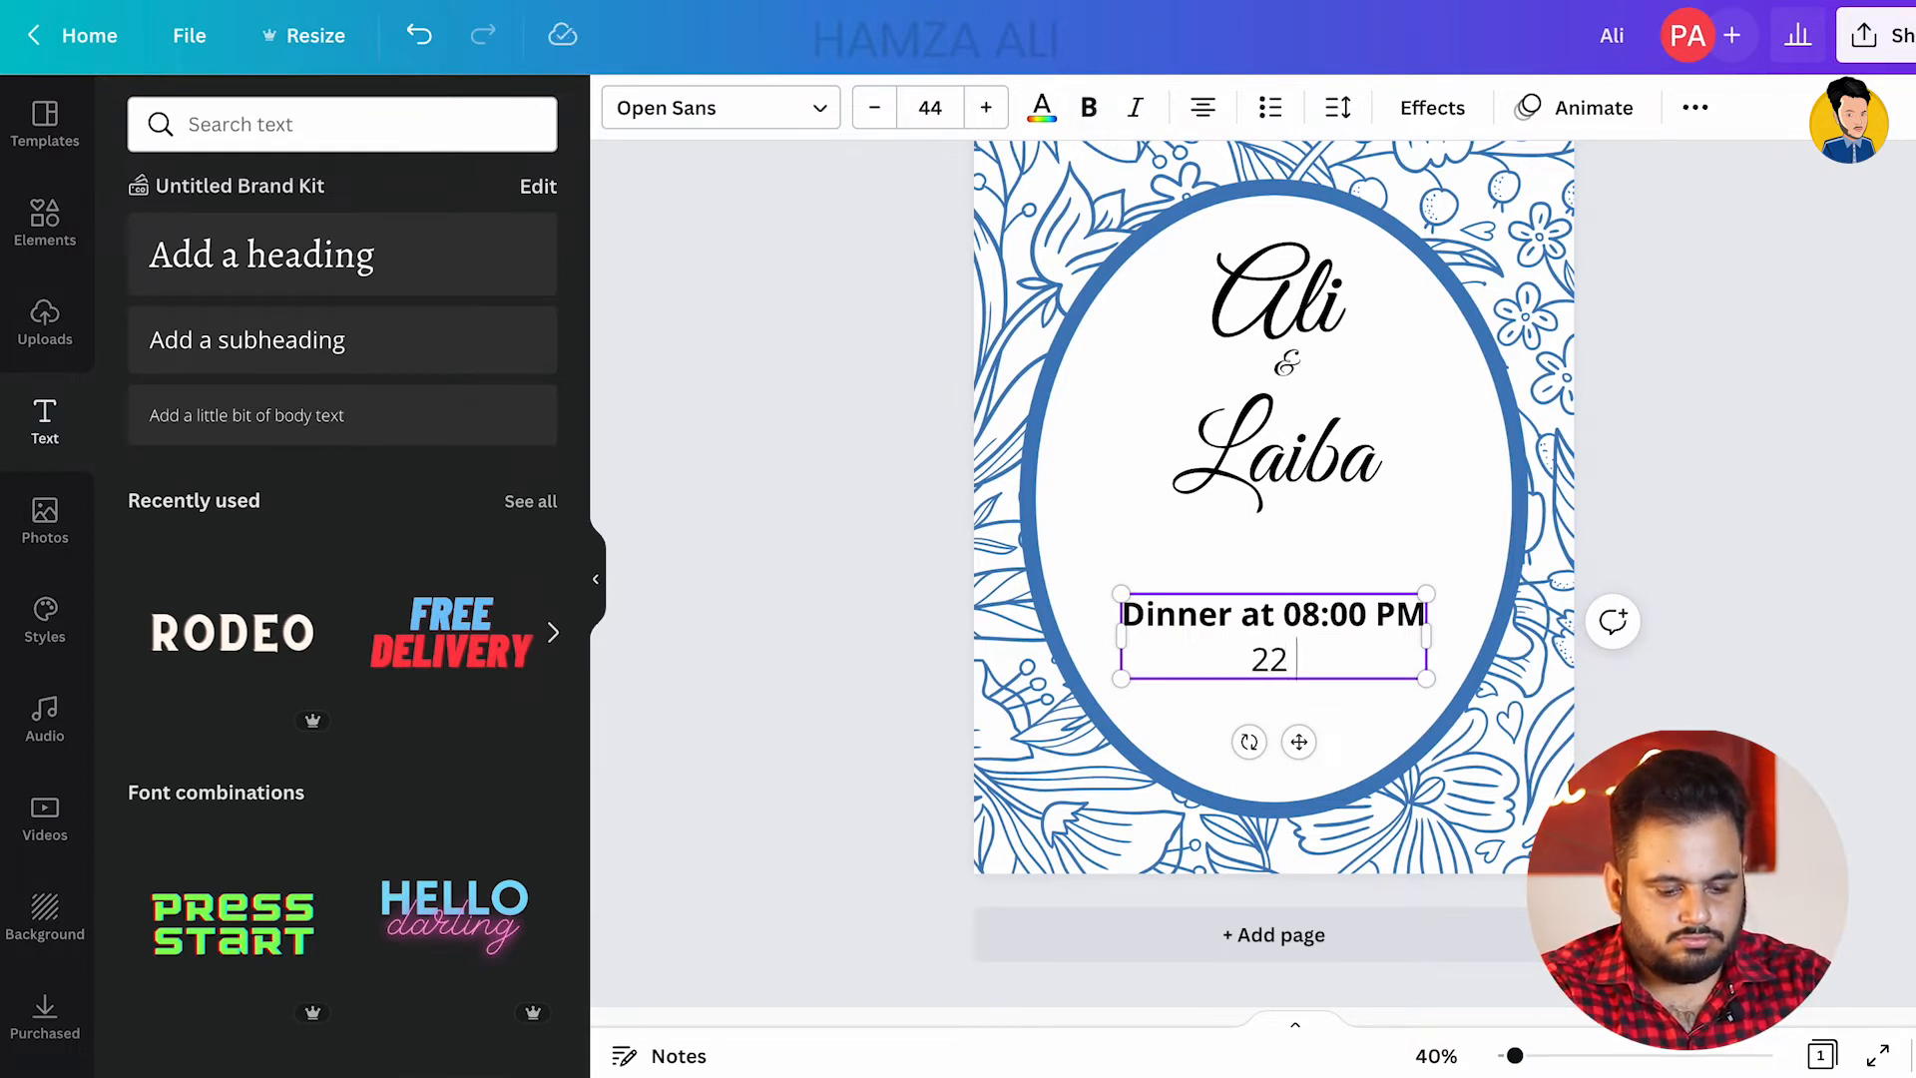
pyautogui.write(' SEPT')
pyautogui.press('BackSpace')
pyautogui.write(', ')
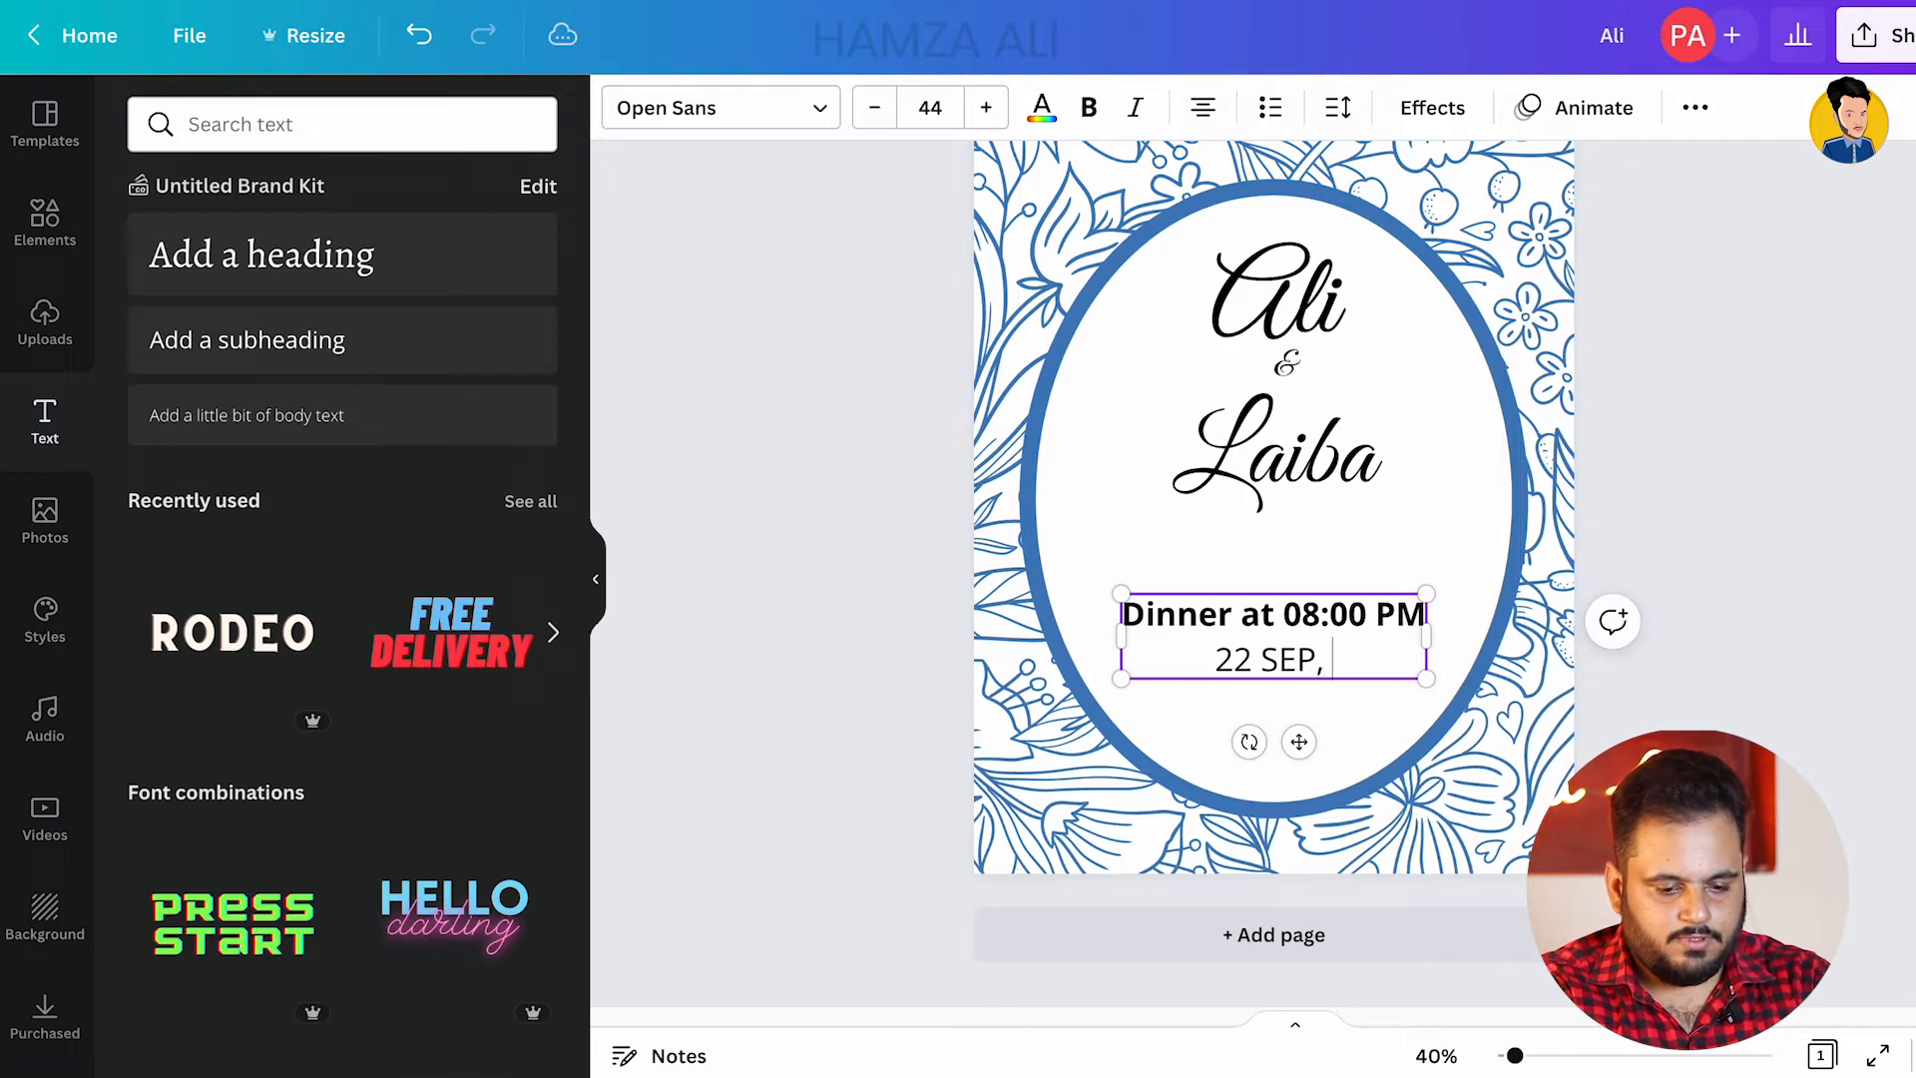
pyautogui.write('2022')
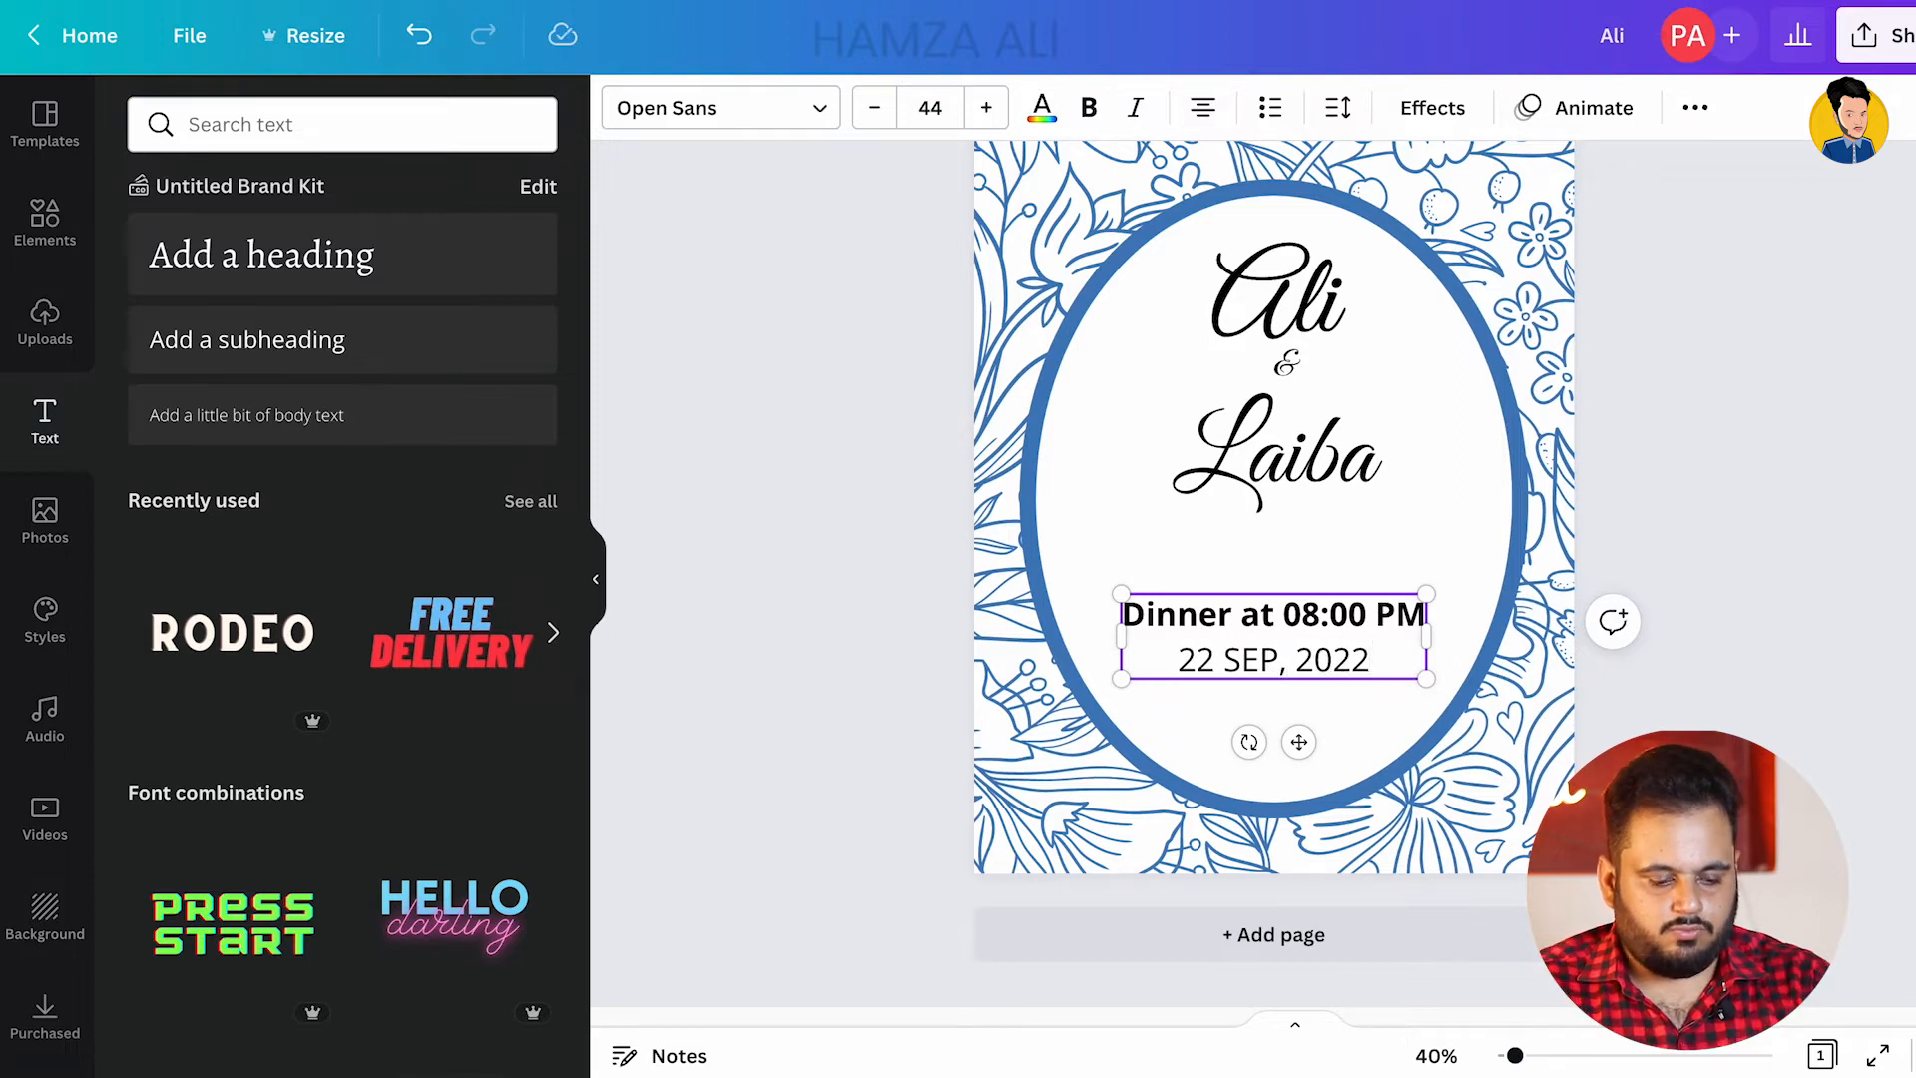
pyautogui.hotkey('ctrl', 'a')
pyautogui.hotkey('ctrl', 'b')
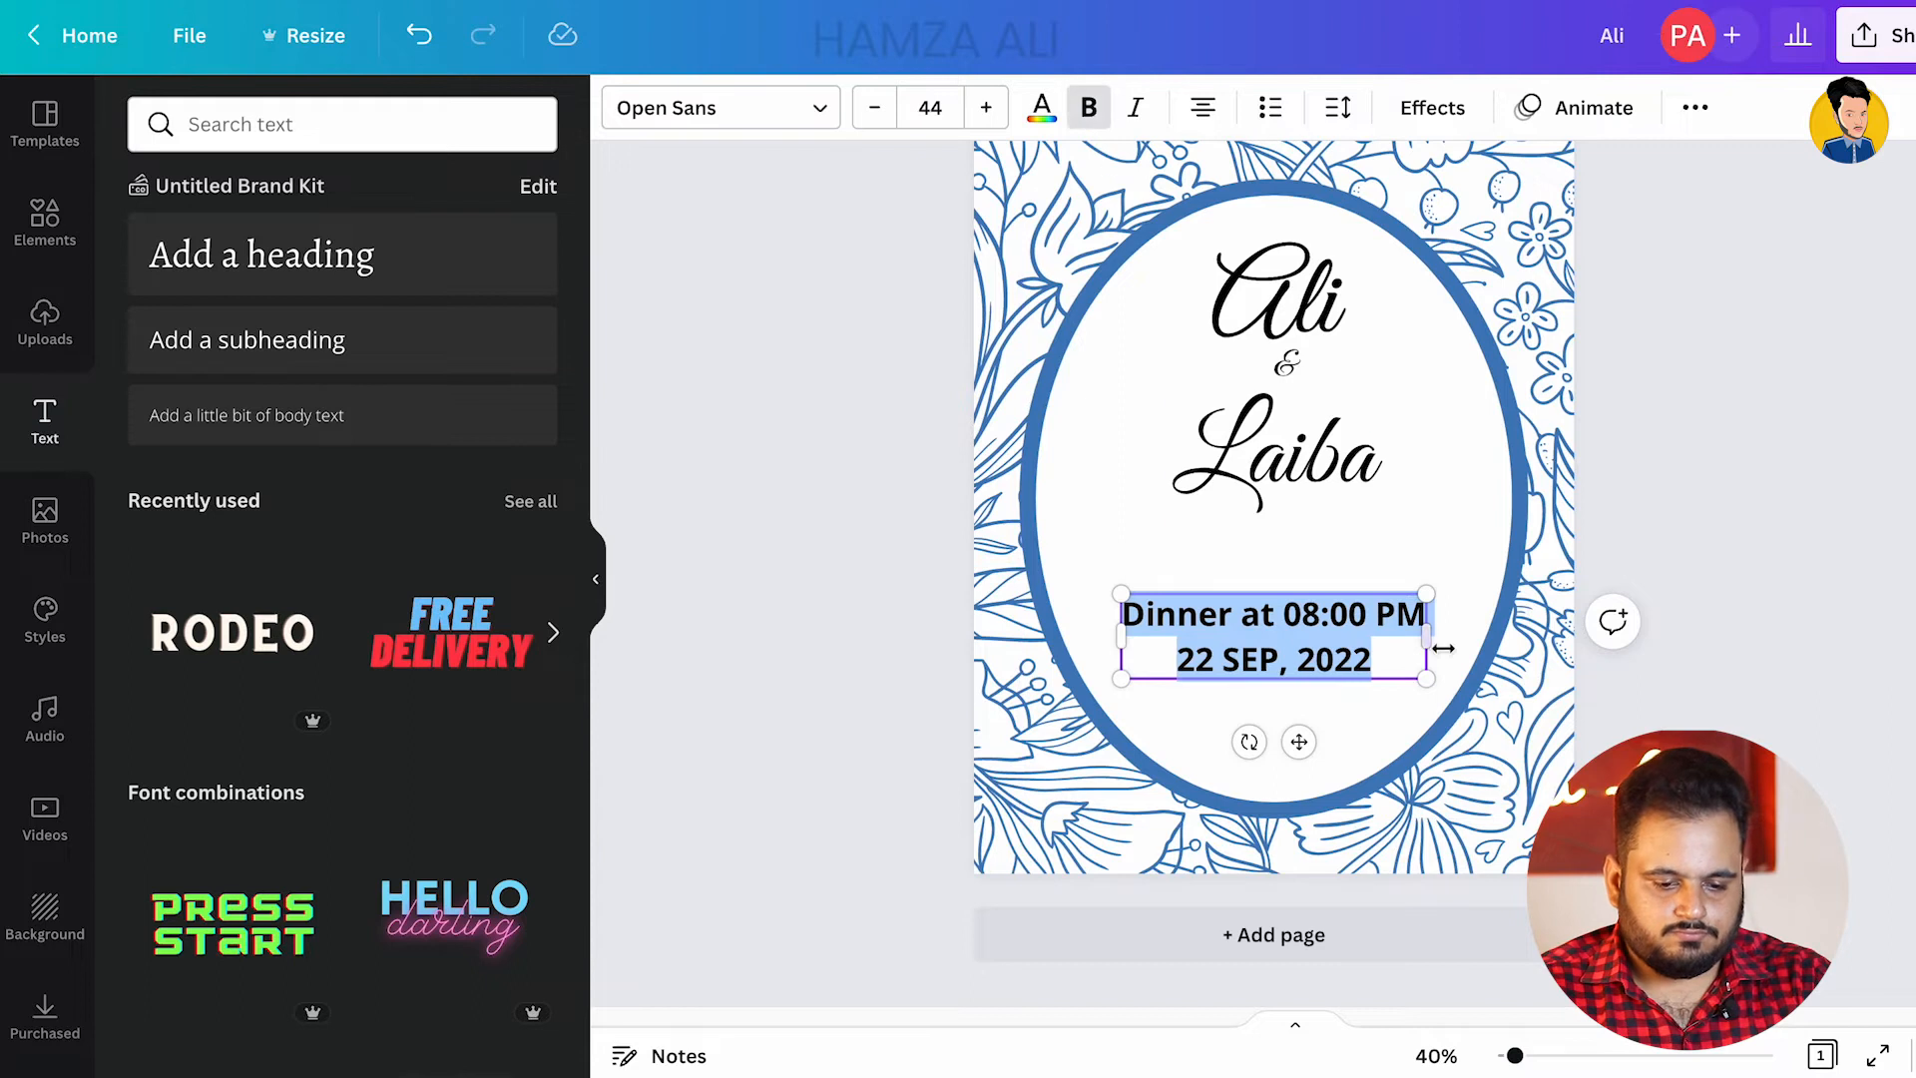
# Step: Add the venue's address as a third line and scale the event details down to size 34.6, centred inside the oval
pyautogui.click(1381, 664)
pyautogui.press('Return')
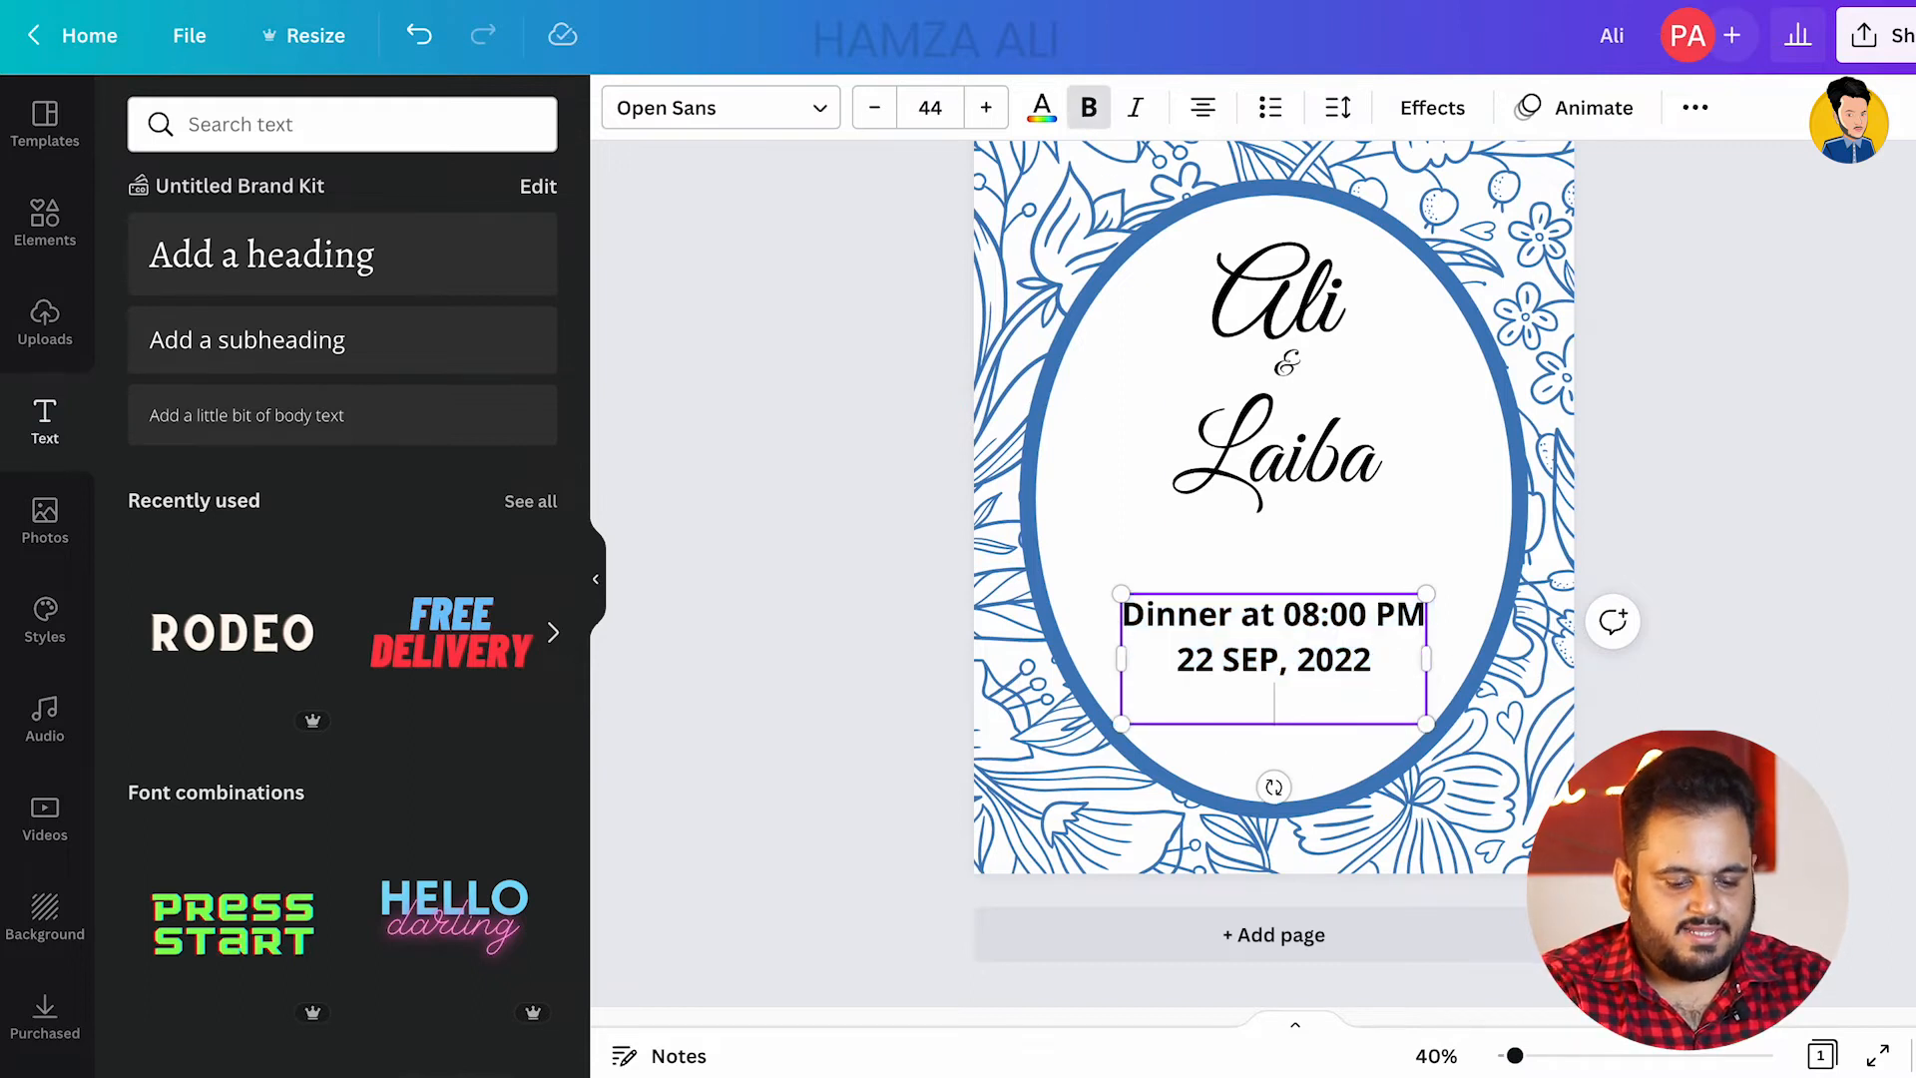
pyautogui.write('Hall# 25, ')
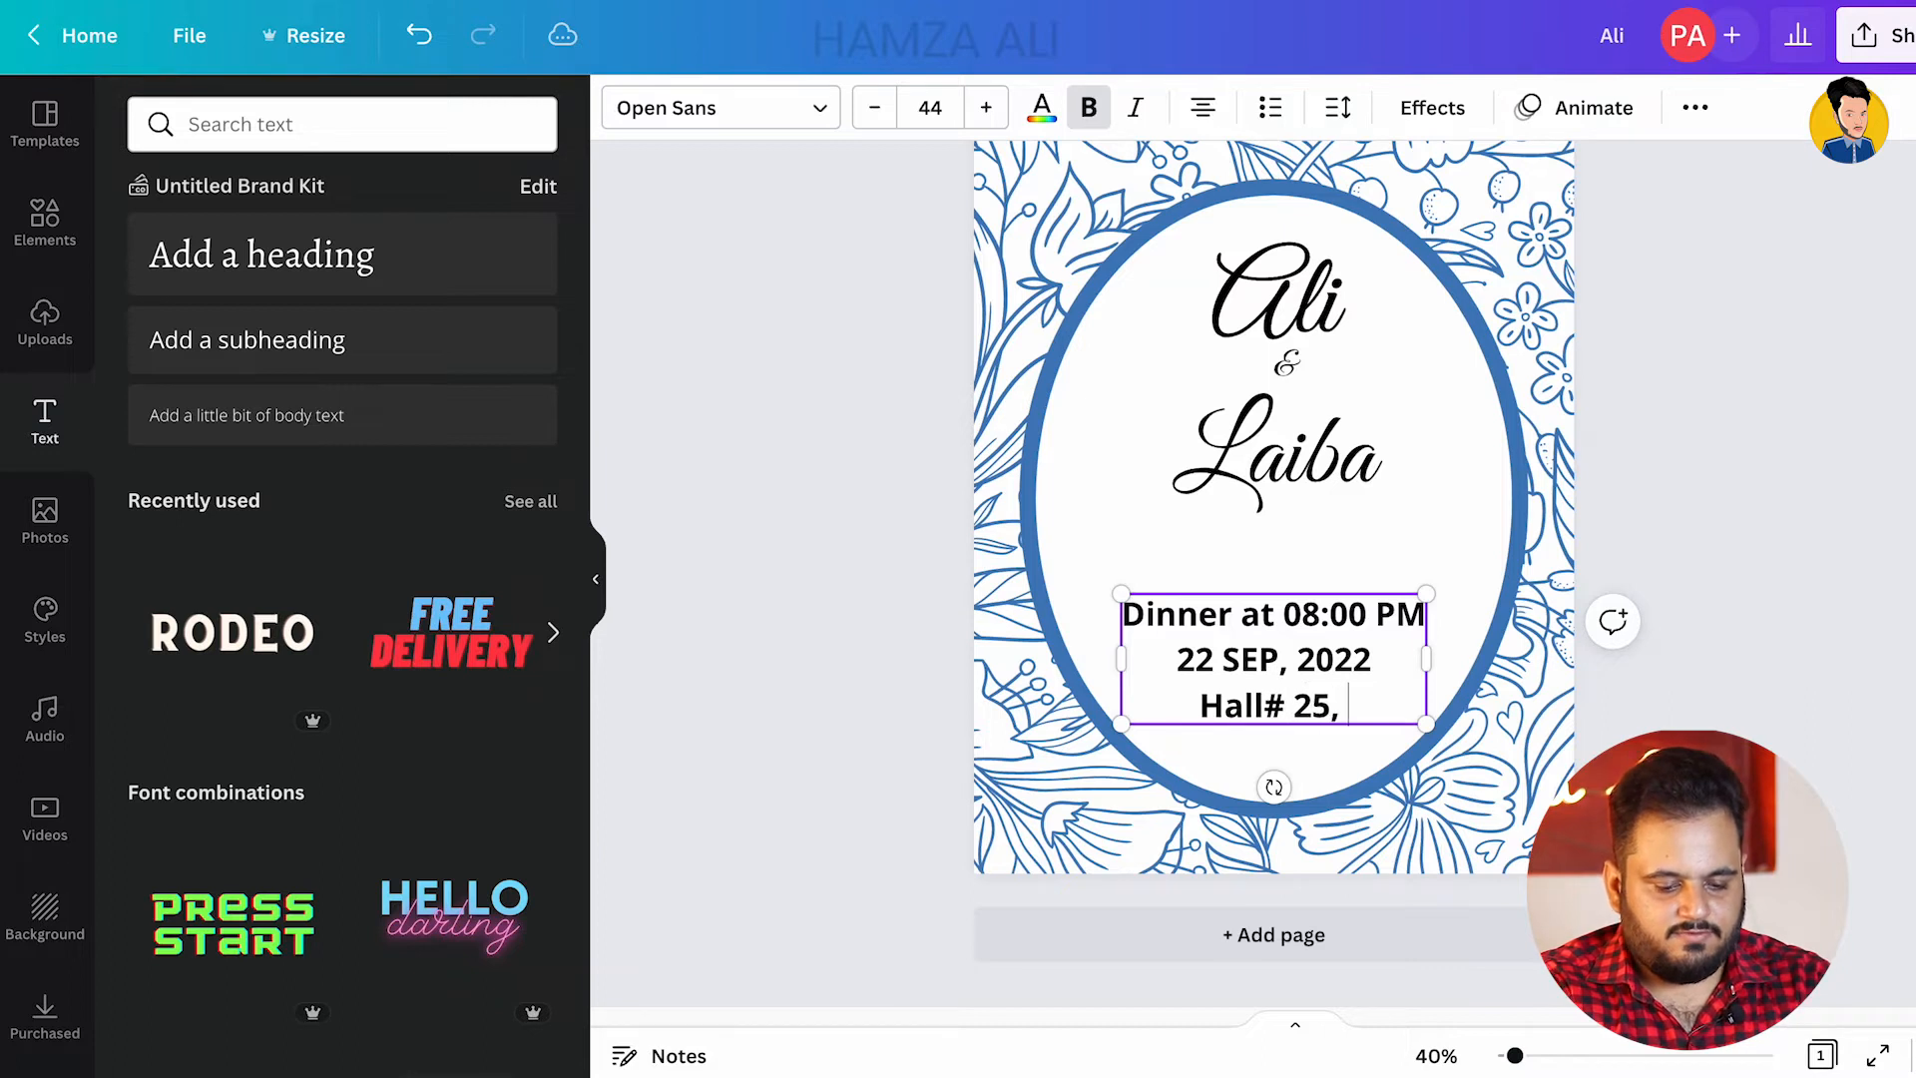
pyautogui.write('Johar Tow')
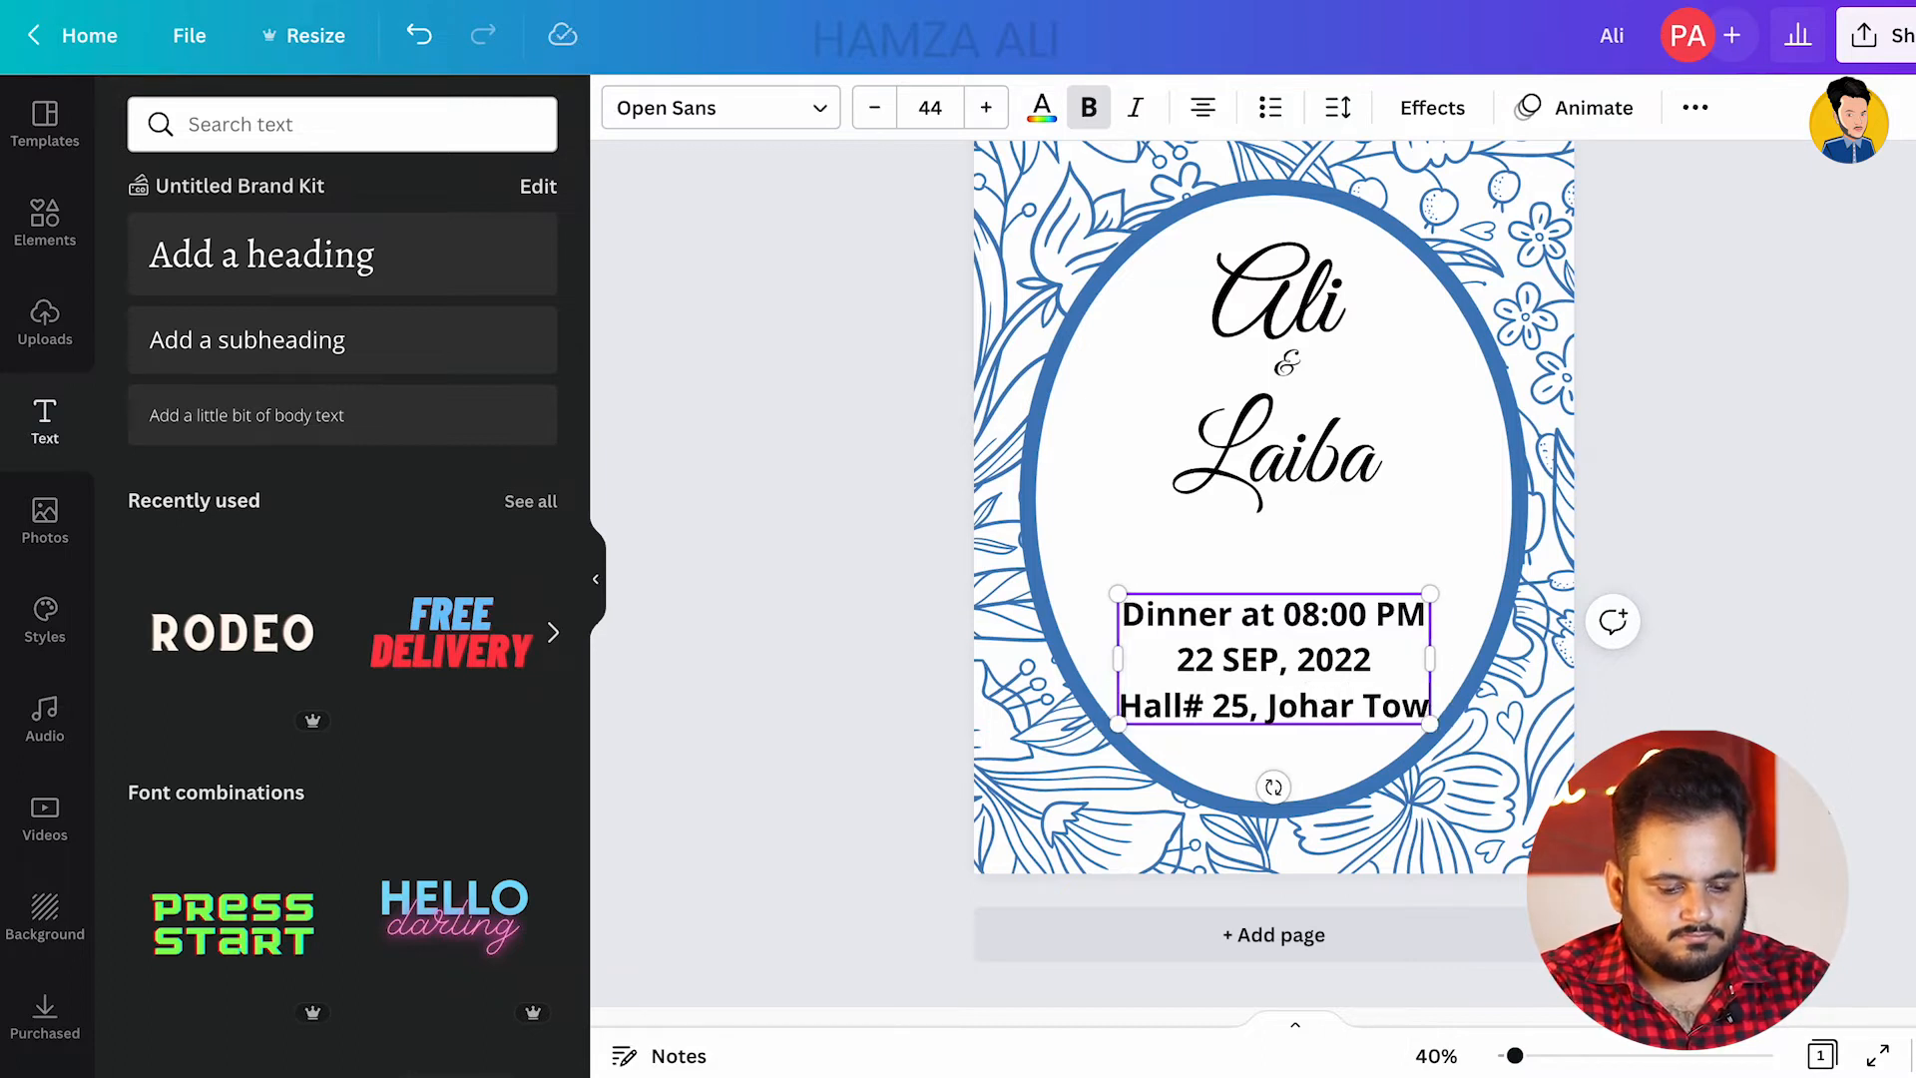
pyautogui.write('n, Lahore.')
pyautogui.moveTo(1513, 725); pyautogui.dragTo(1411, 698)
pyautogui.moveTo(1368, 595); pyautogui.dragTo(1434, 569)
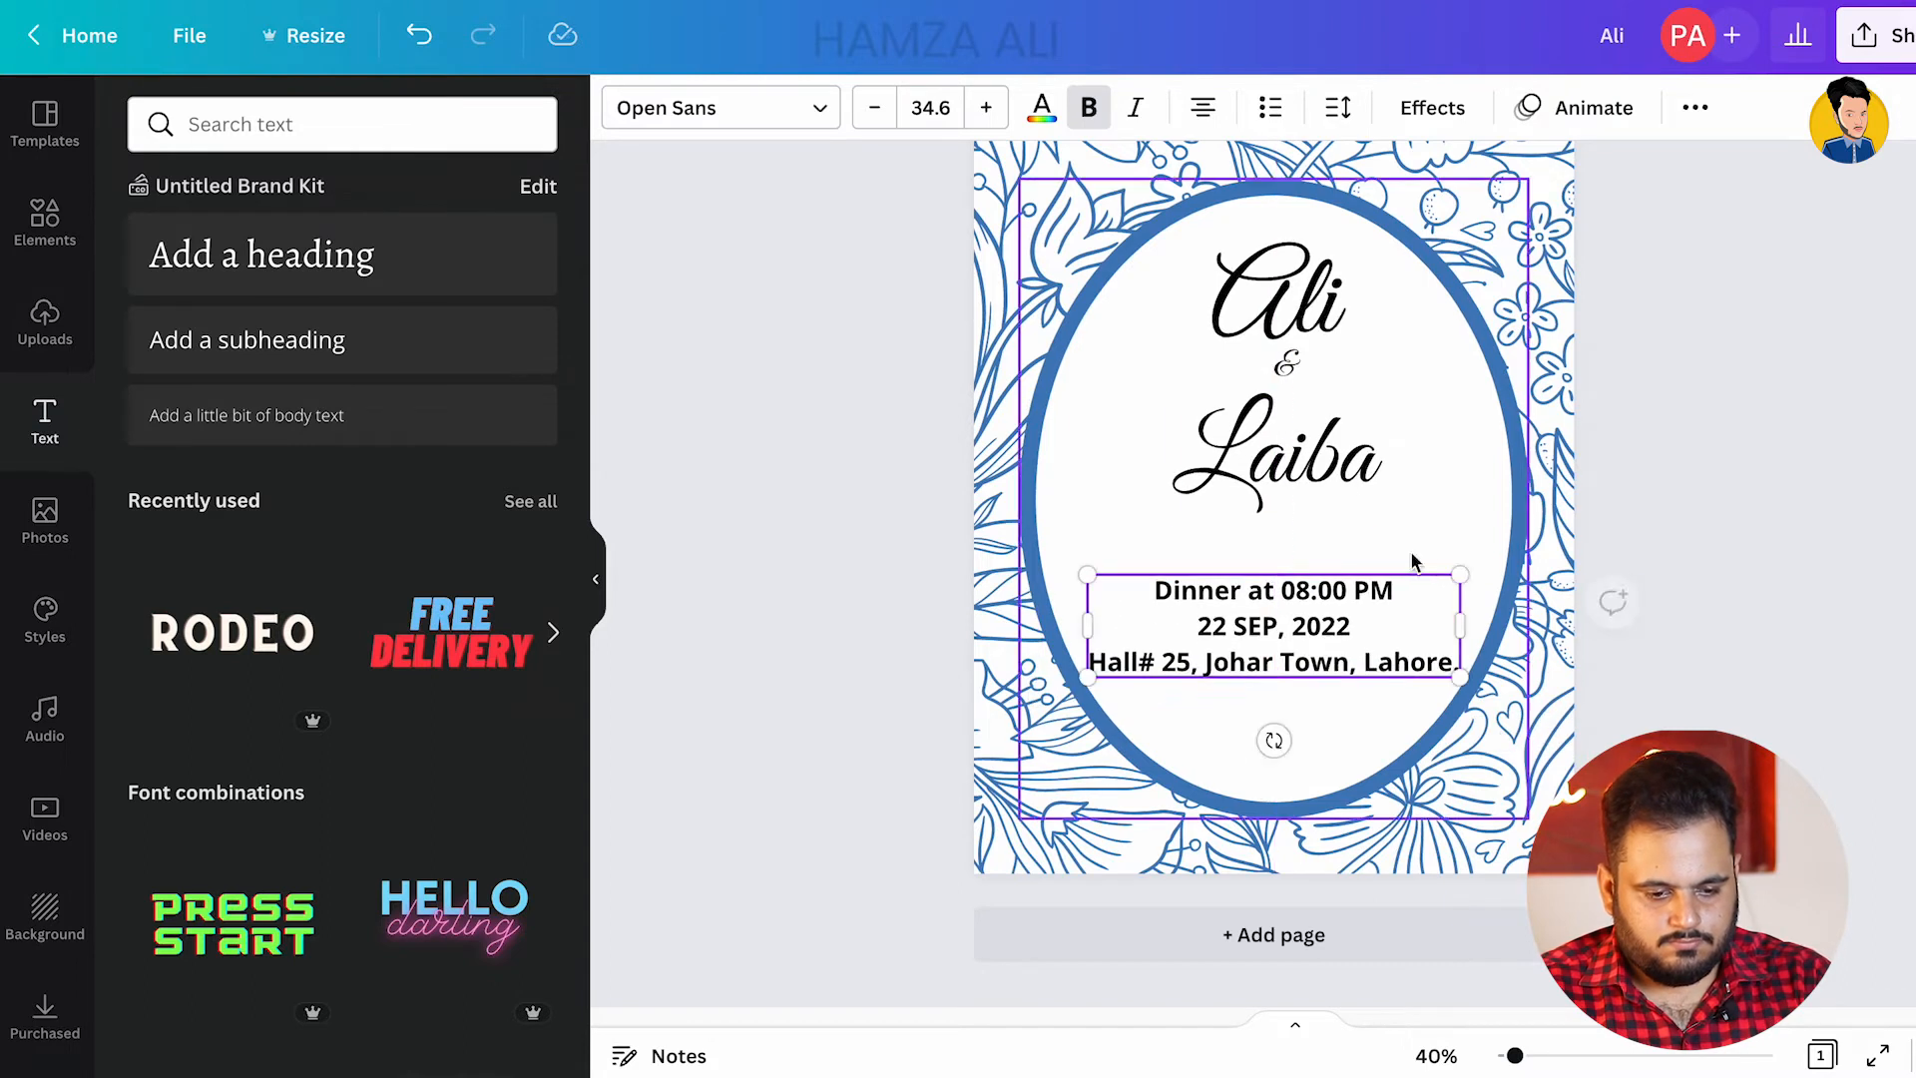
# Step: Move both names and the "&" down together inside the oval to leave room above them
pyautogui.click(1302, 371)
pyautogui.moveTo(1295, 308); pyautogui.dragTo(1301, 342)
pyautogui.hotkey('ctrl', 'z')
pyautogui.keyDown('shift'); pyautogui.click(1285, 370); pyautogui.keyUp('shift')
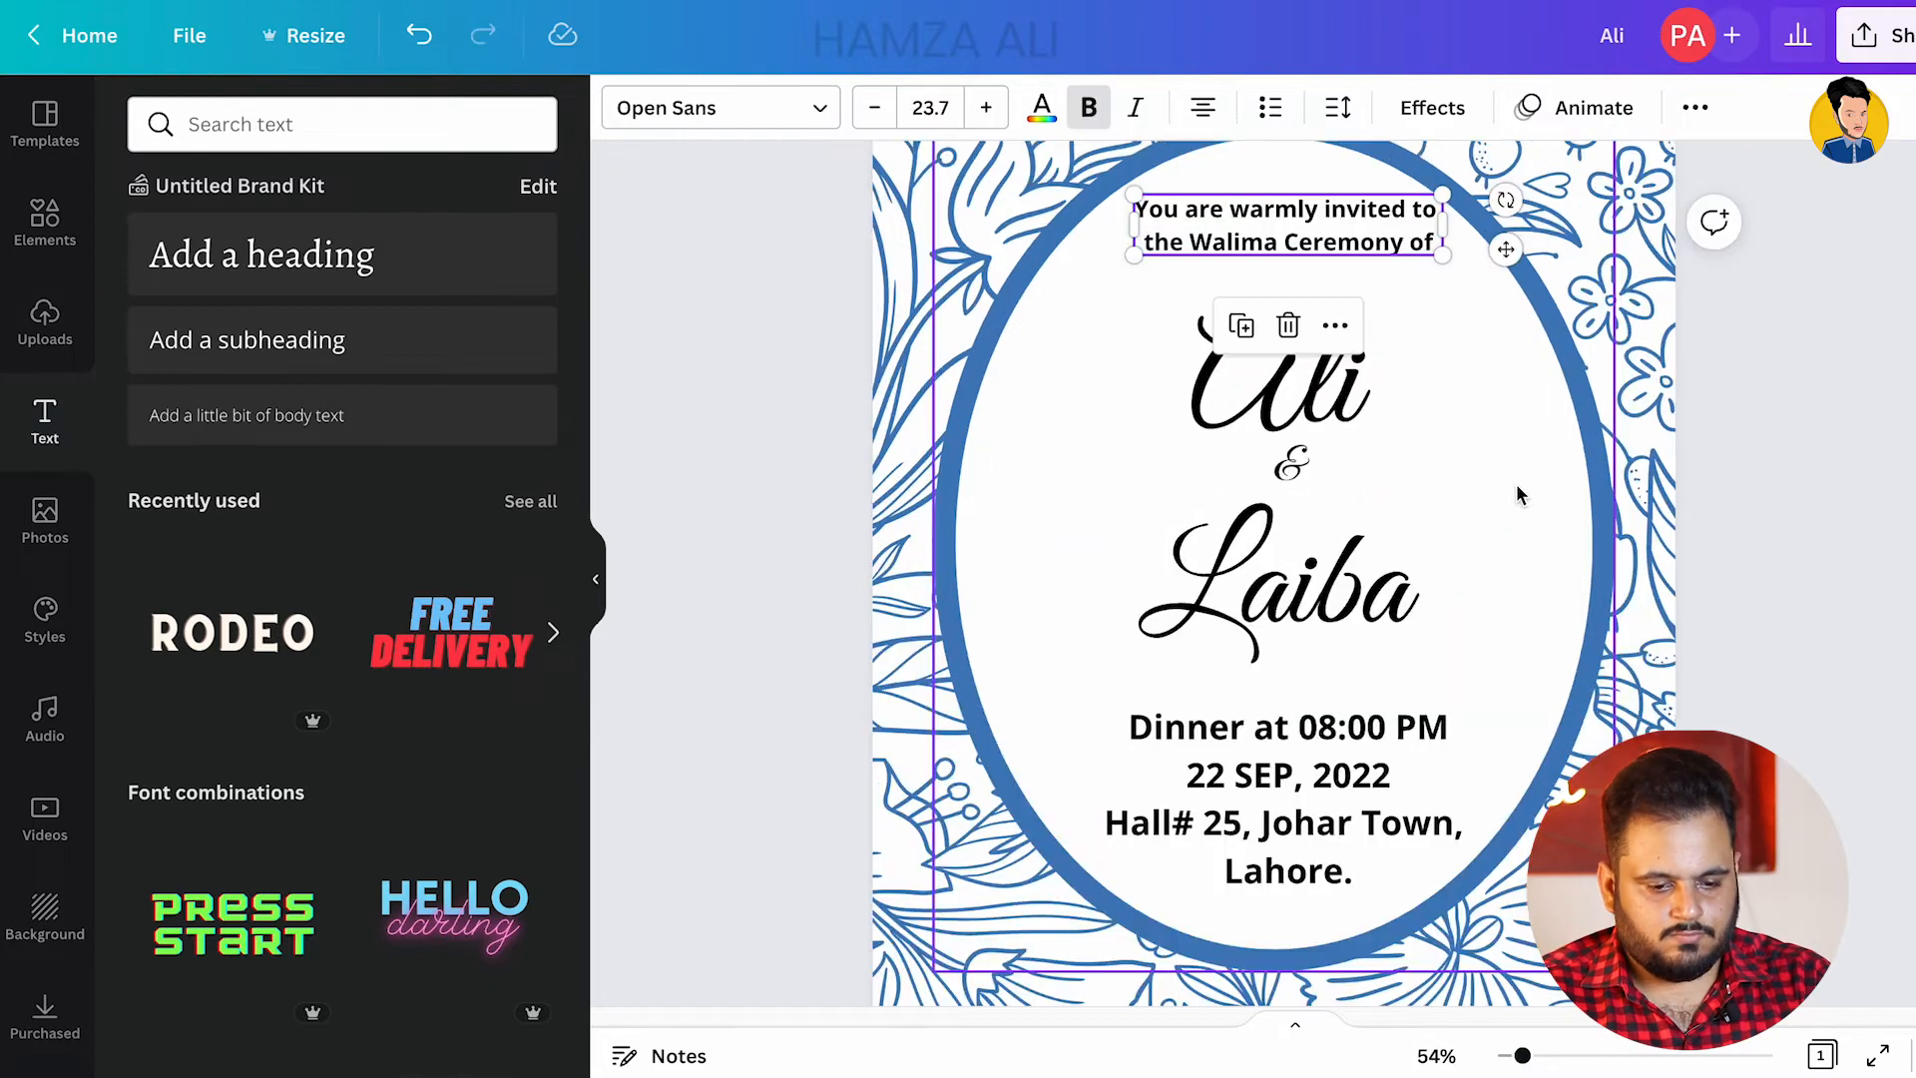
# Step: Search the elements library for "background" to find a texture for the oval frame
pyautogui.click(1516, 483)
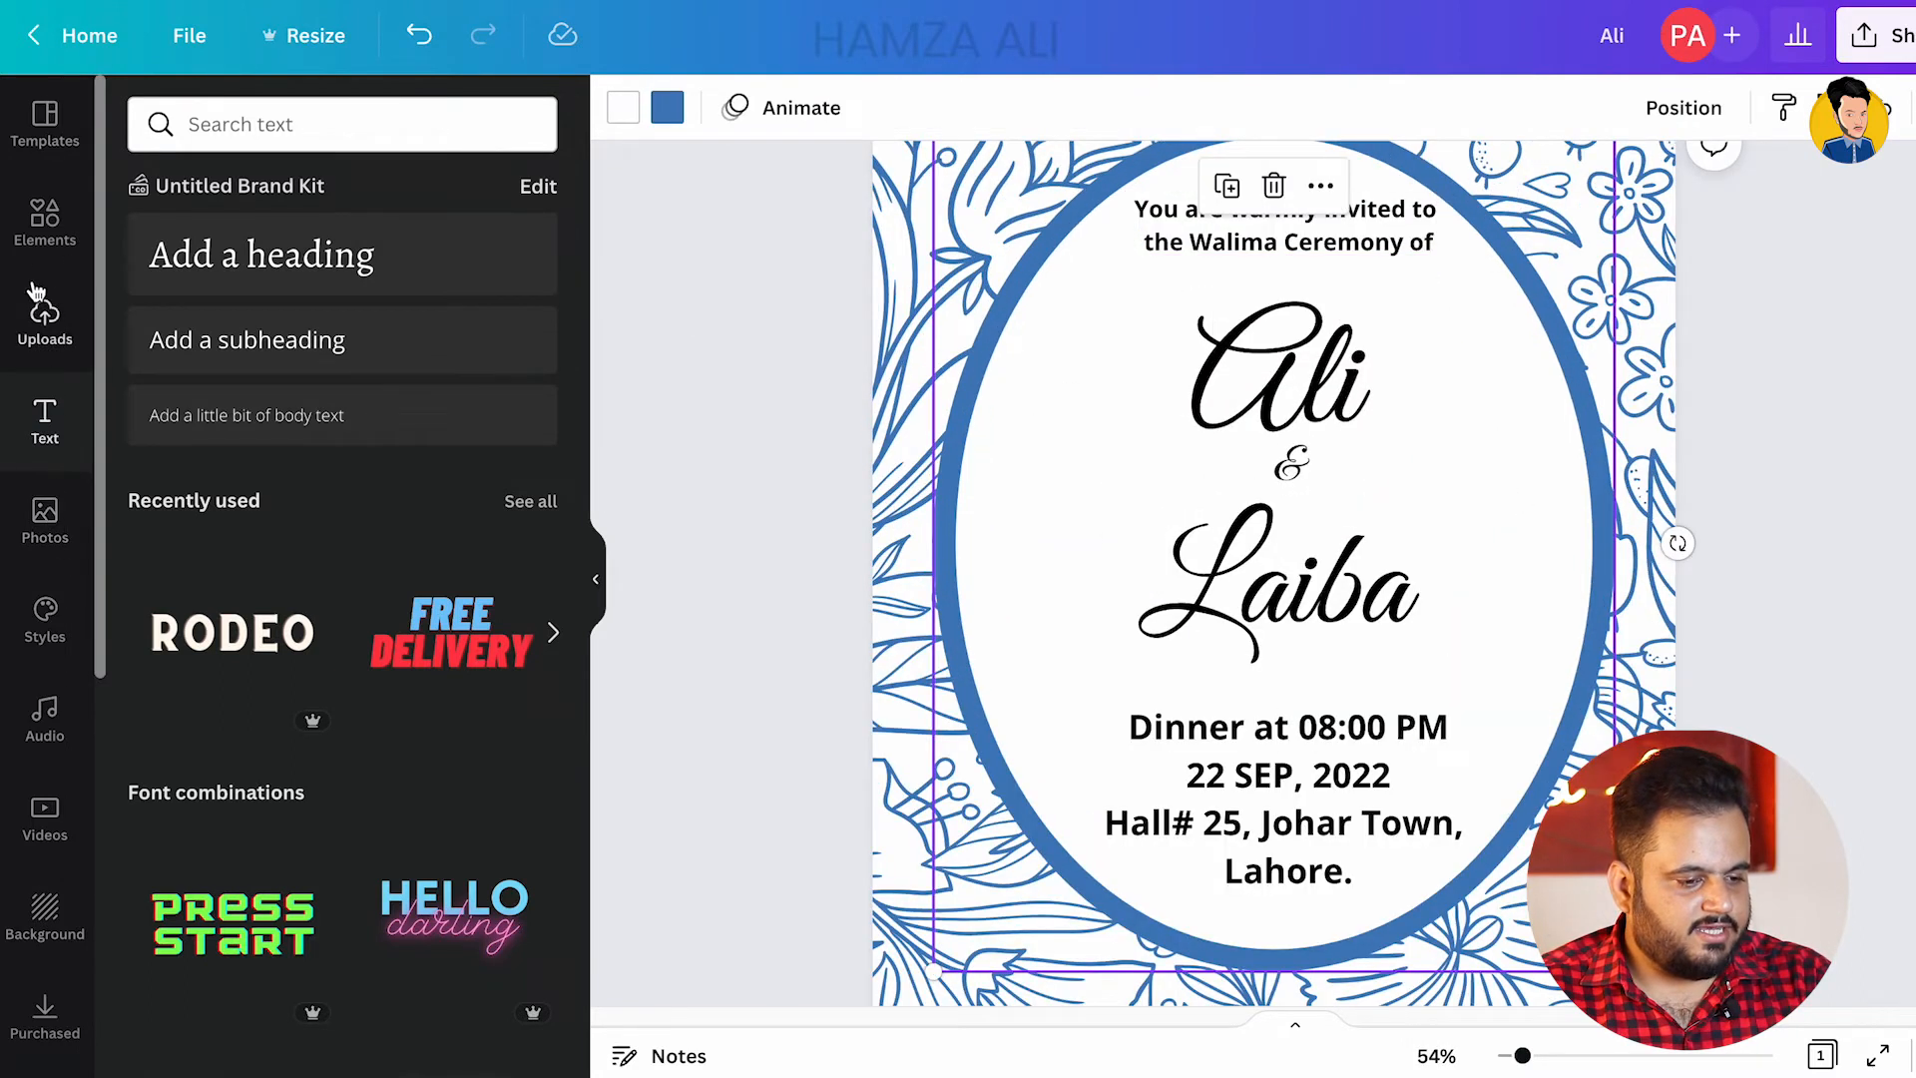
pyautogui.click(45, 220)
pyautogui.moveTo(362, 124); pyautogui.dragTo(165, 130)
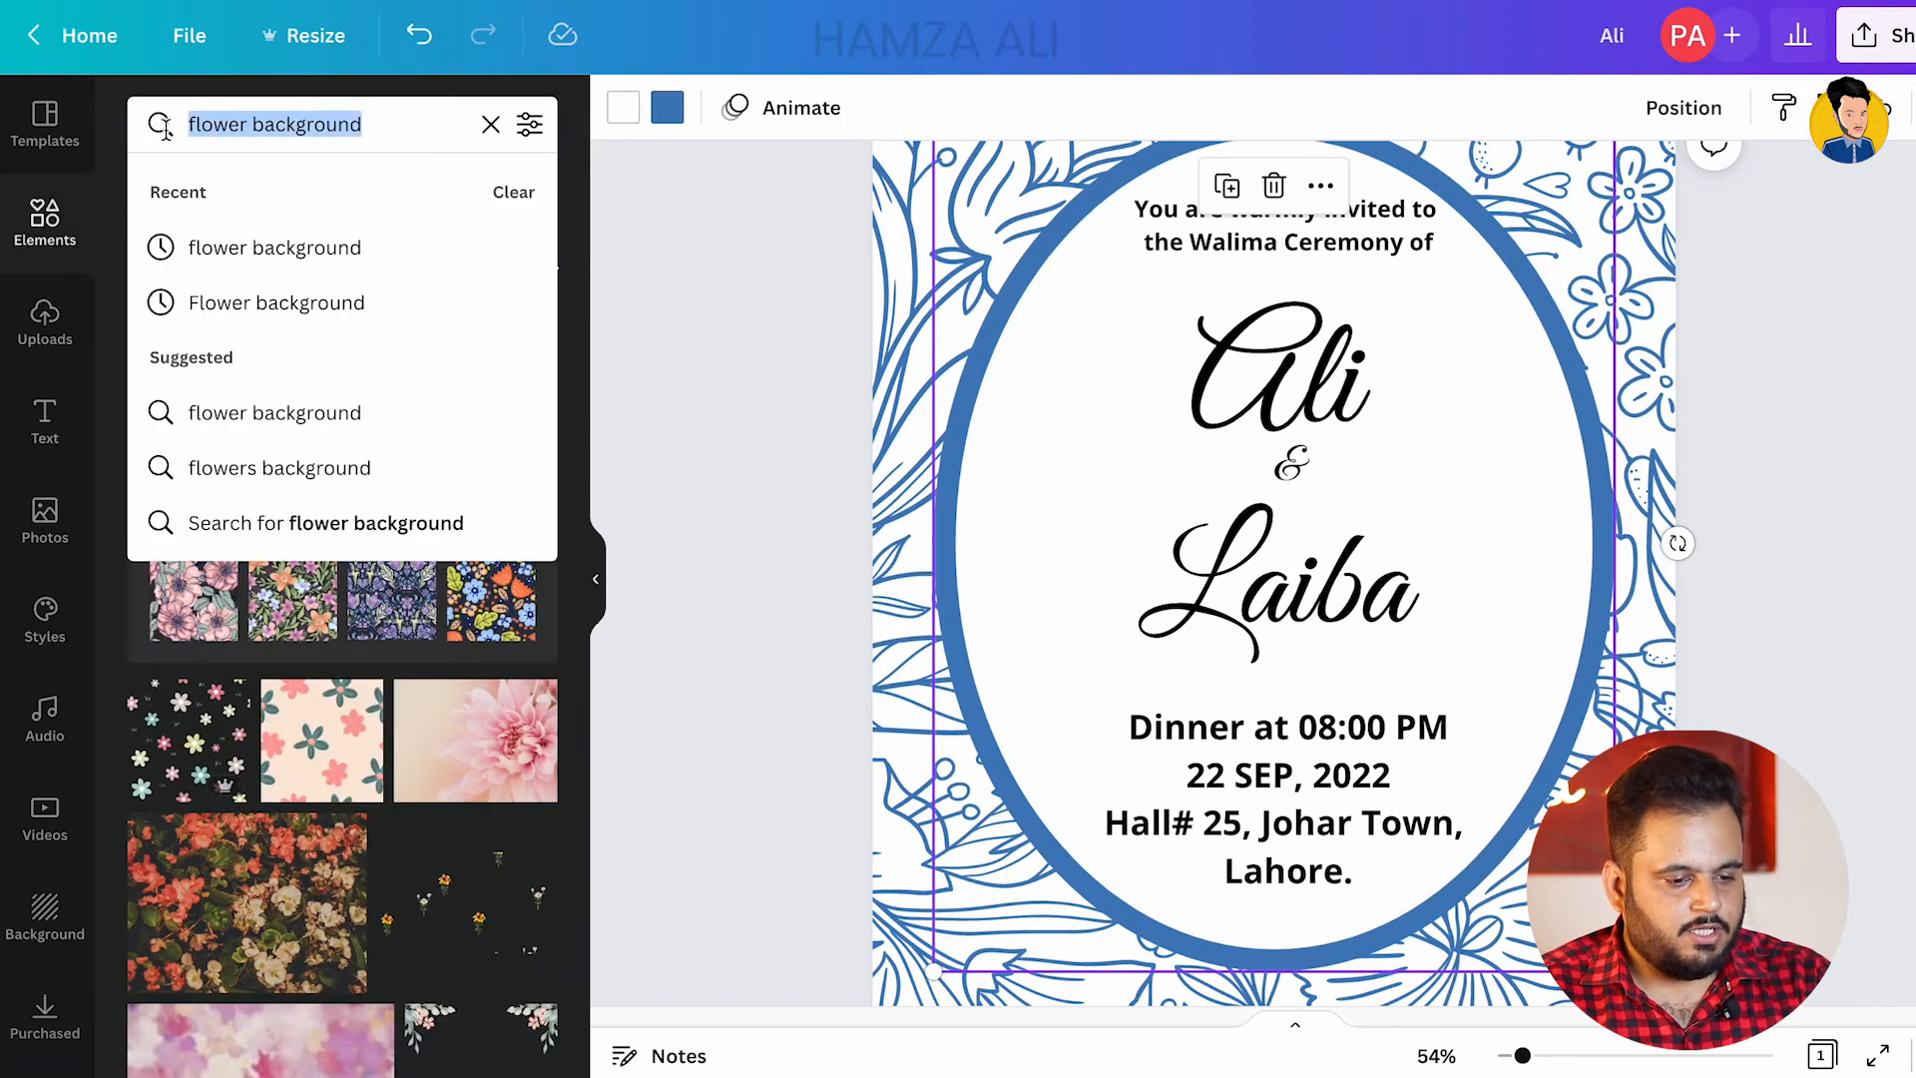
pyautogui.write('backgrou')
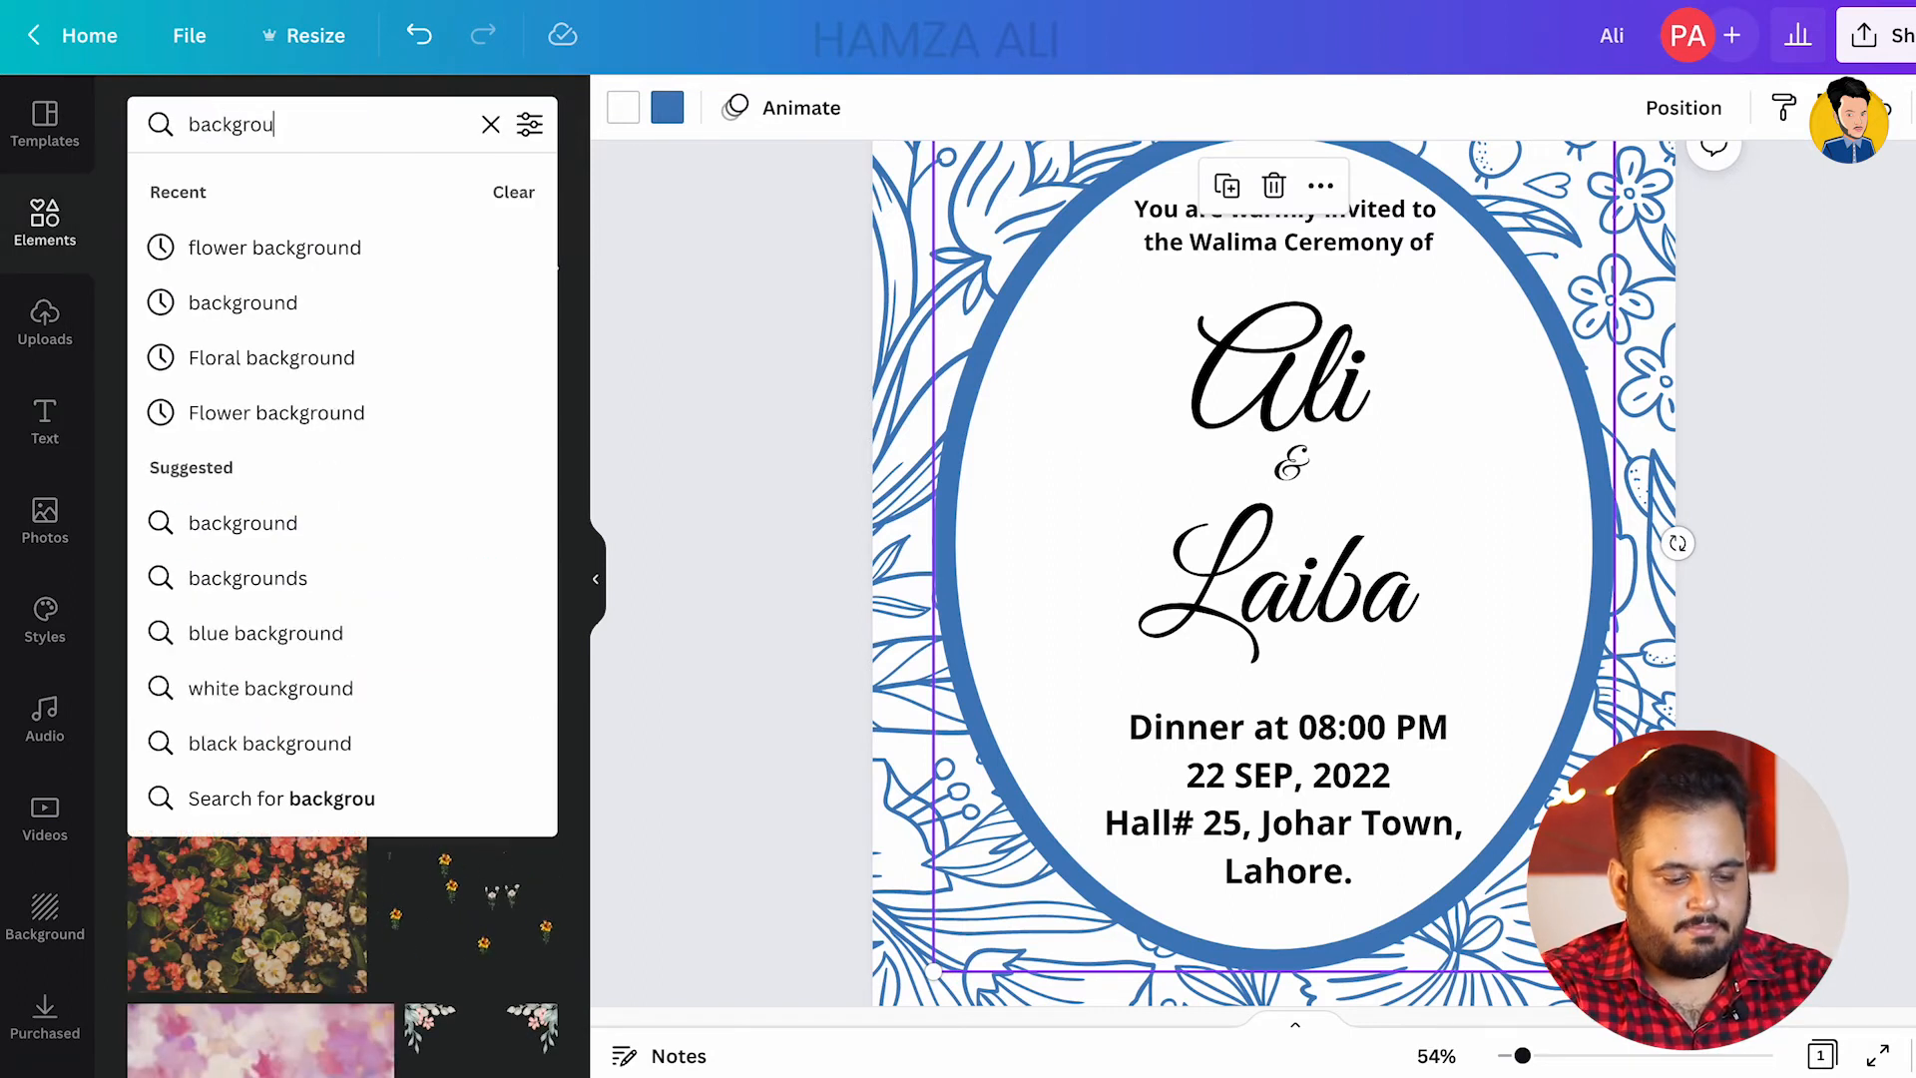
pyautogui.write('nd')
pyautogui.press('Return')
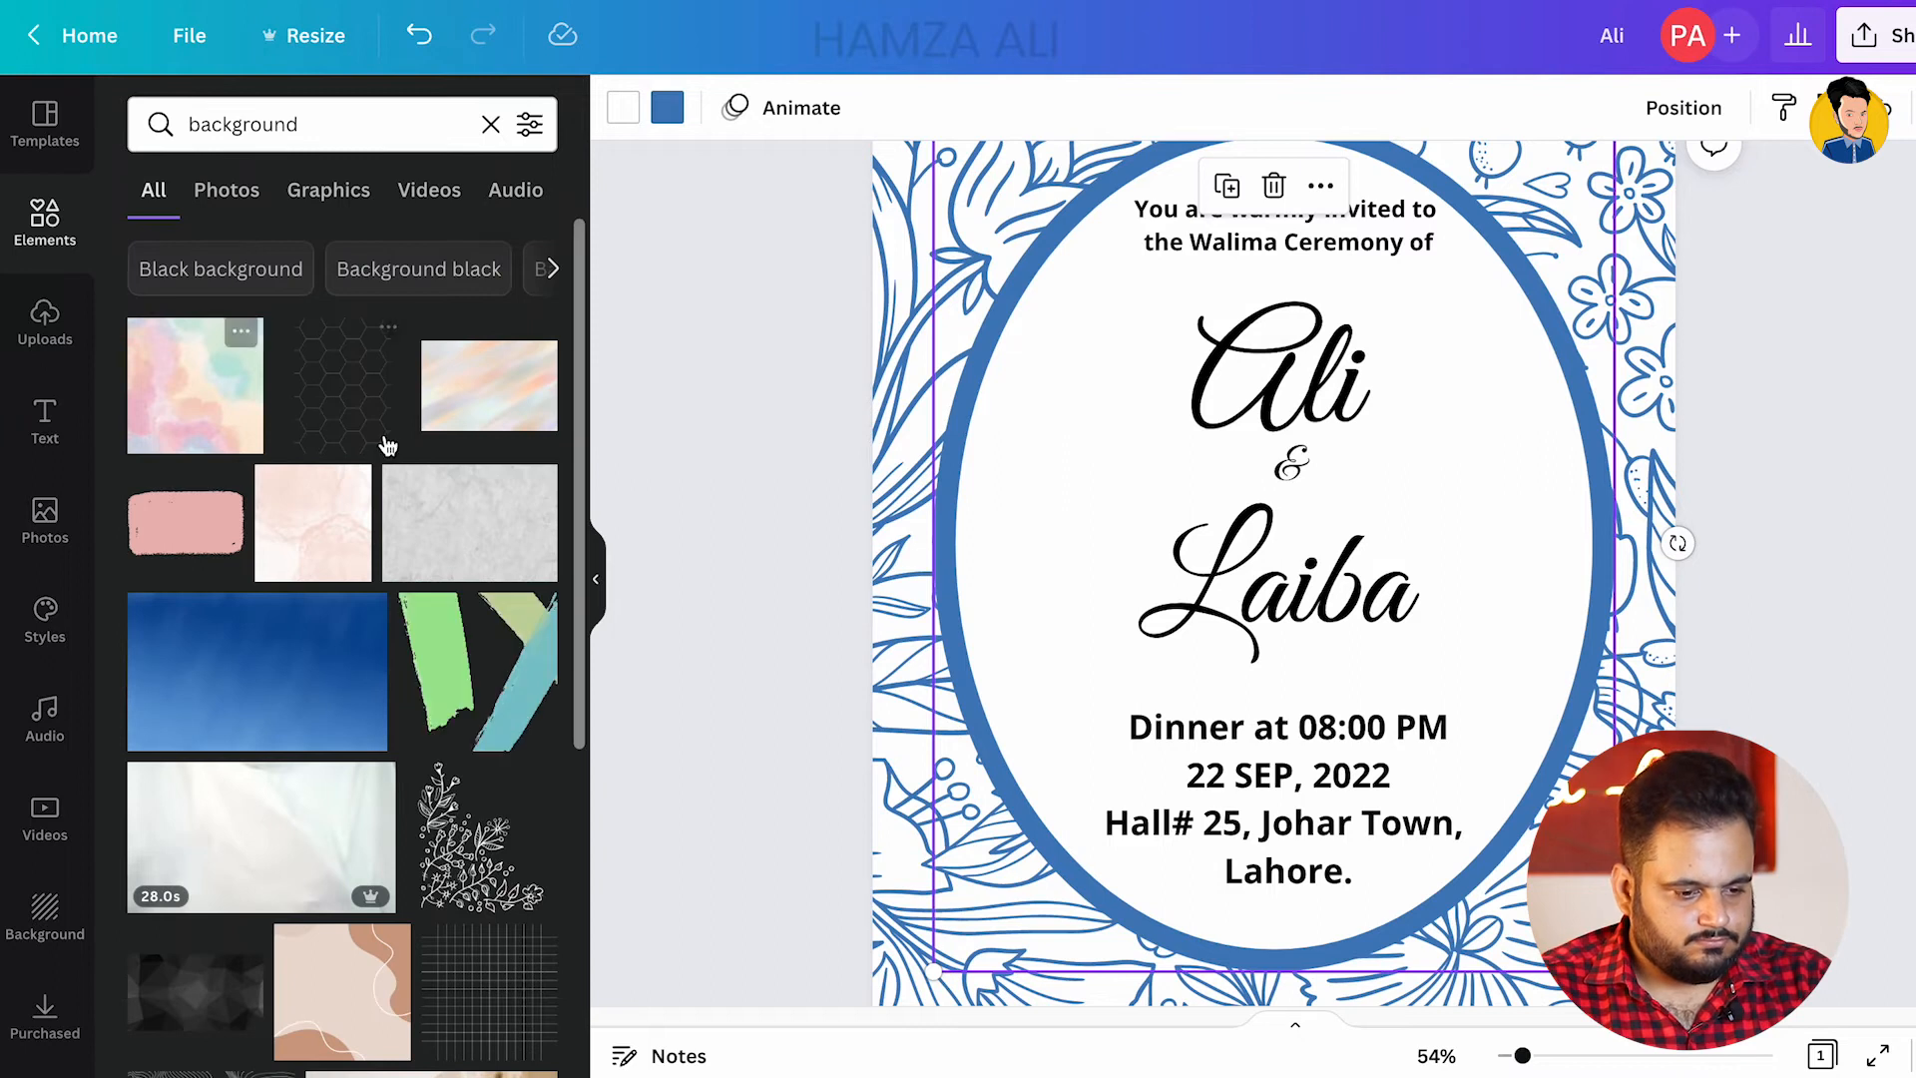
# Step: Try a pale pink texture inside the oval frame, undo it, and fill the frame with a white marble texture
pyautogui.moveTo(340, 489); pyautogui.dragTo(1073, 497)
pyautogui.hotkey('ctrl', 'z')
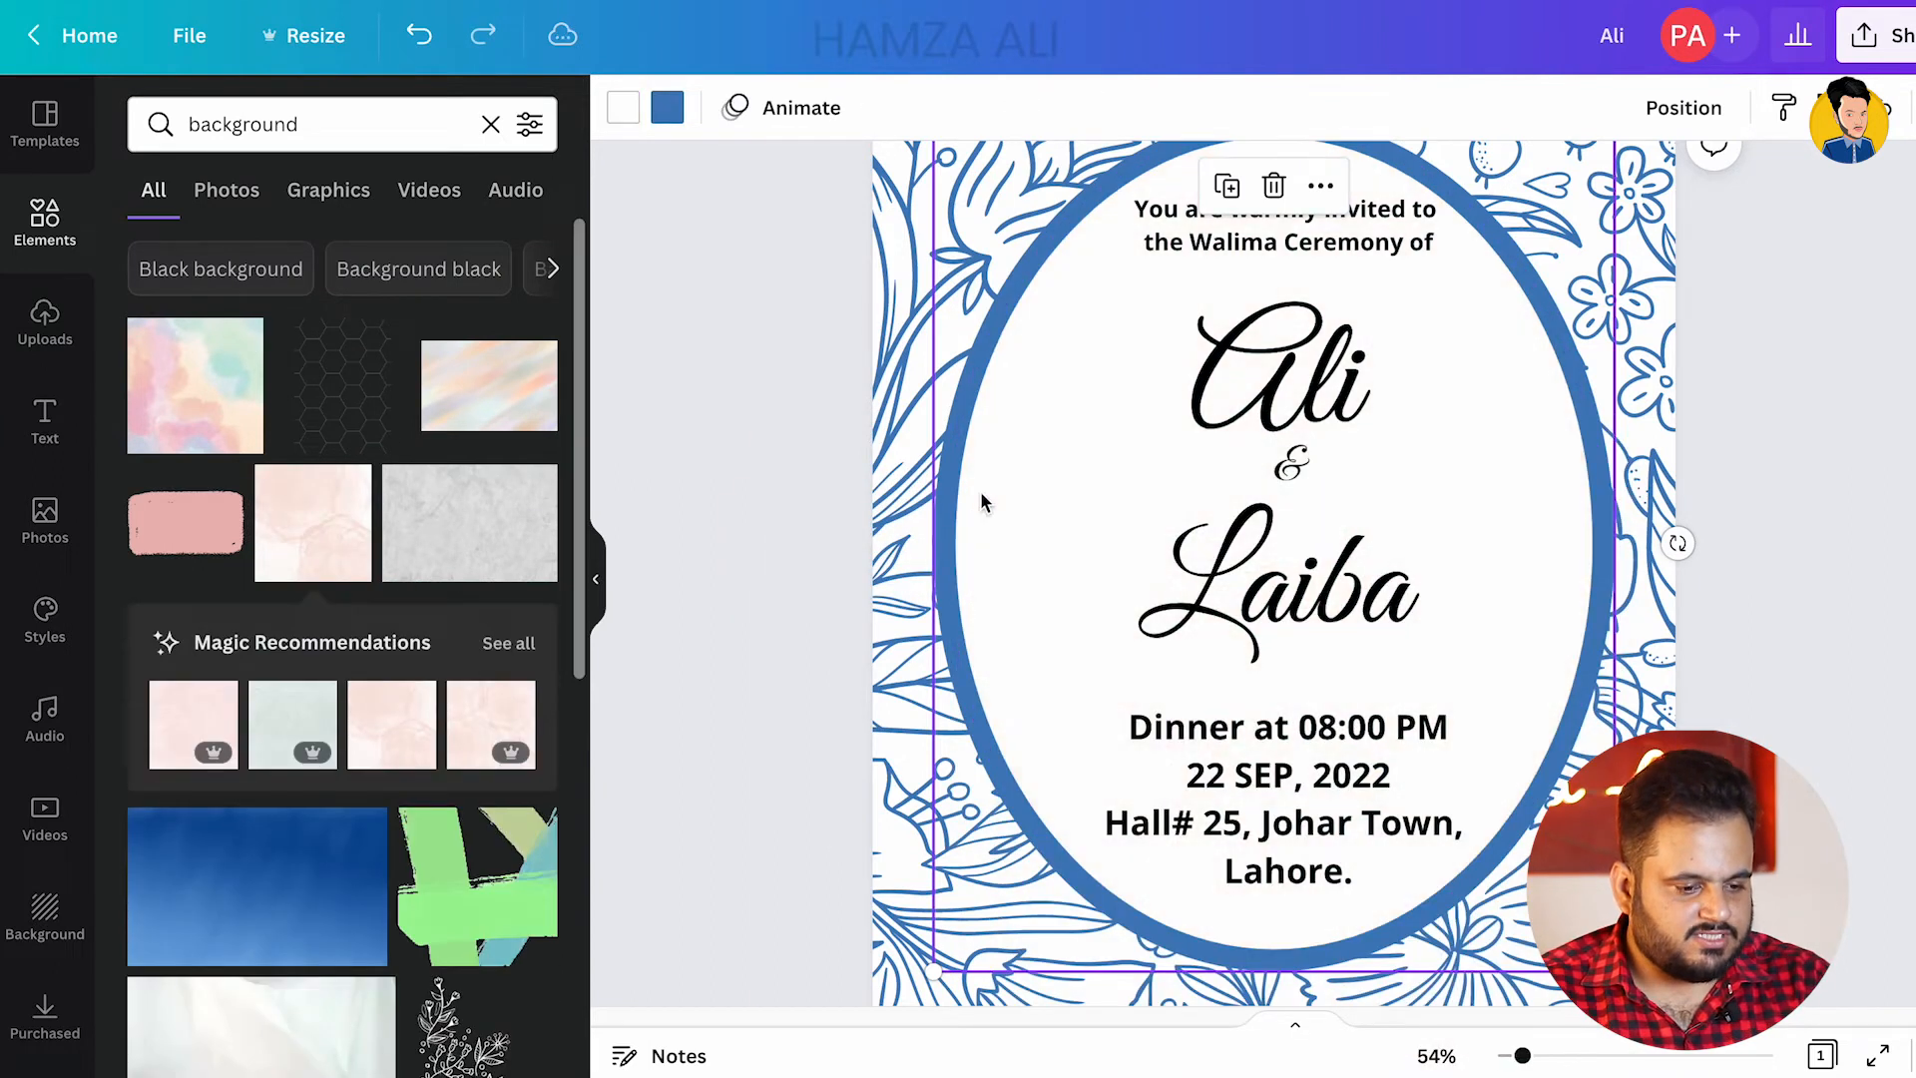
pyautogui.moveTo(469, 523); pyautogui.dragTo(1076, 566)
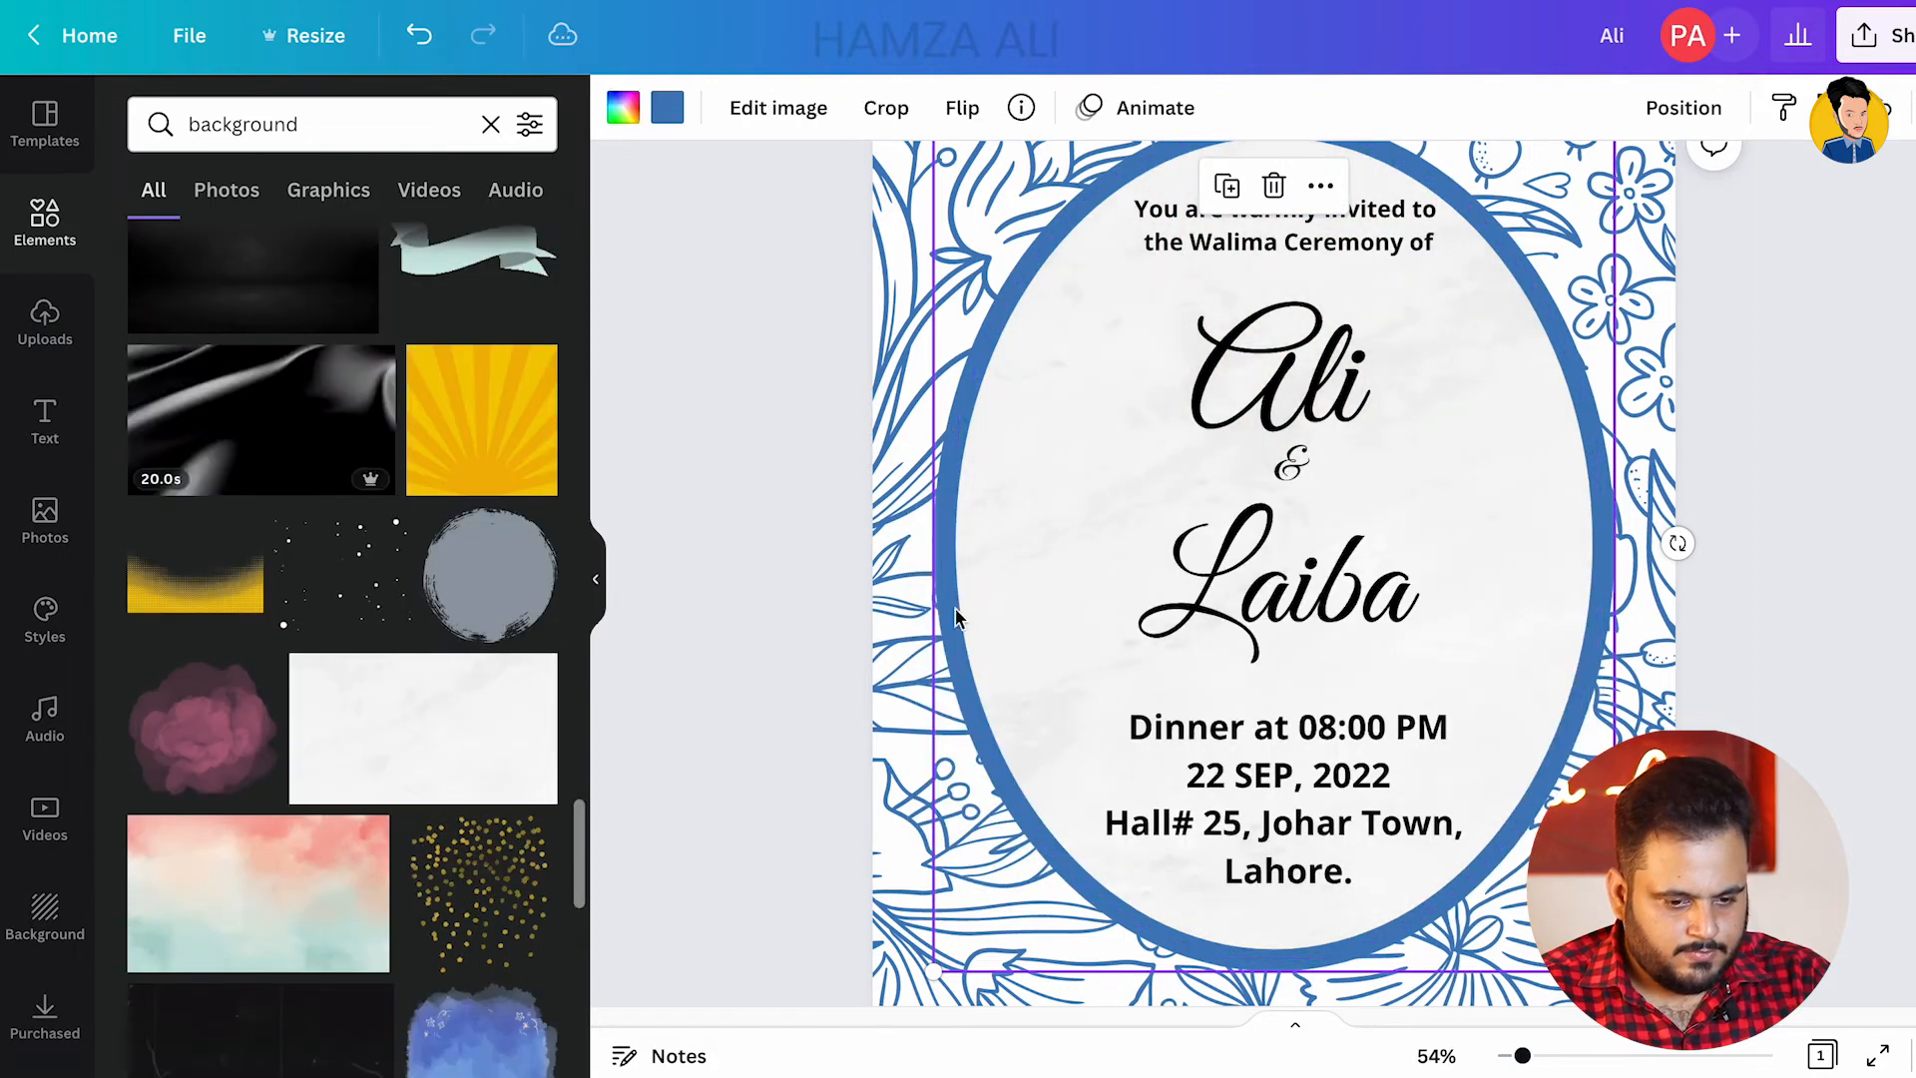
# Step: Select both names together with the "&" and set their text colour to orange #FFB000
pyautogui.click(1297, 454)
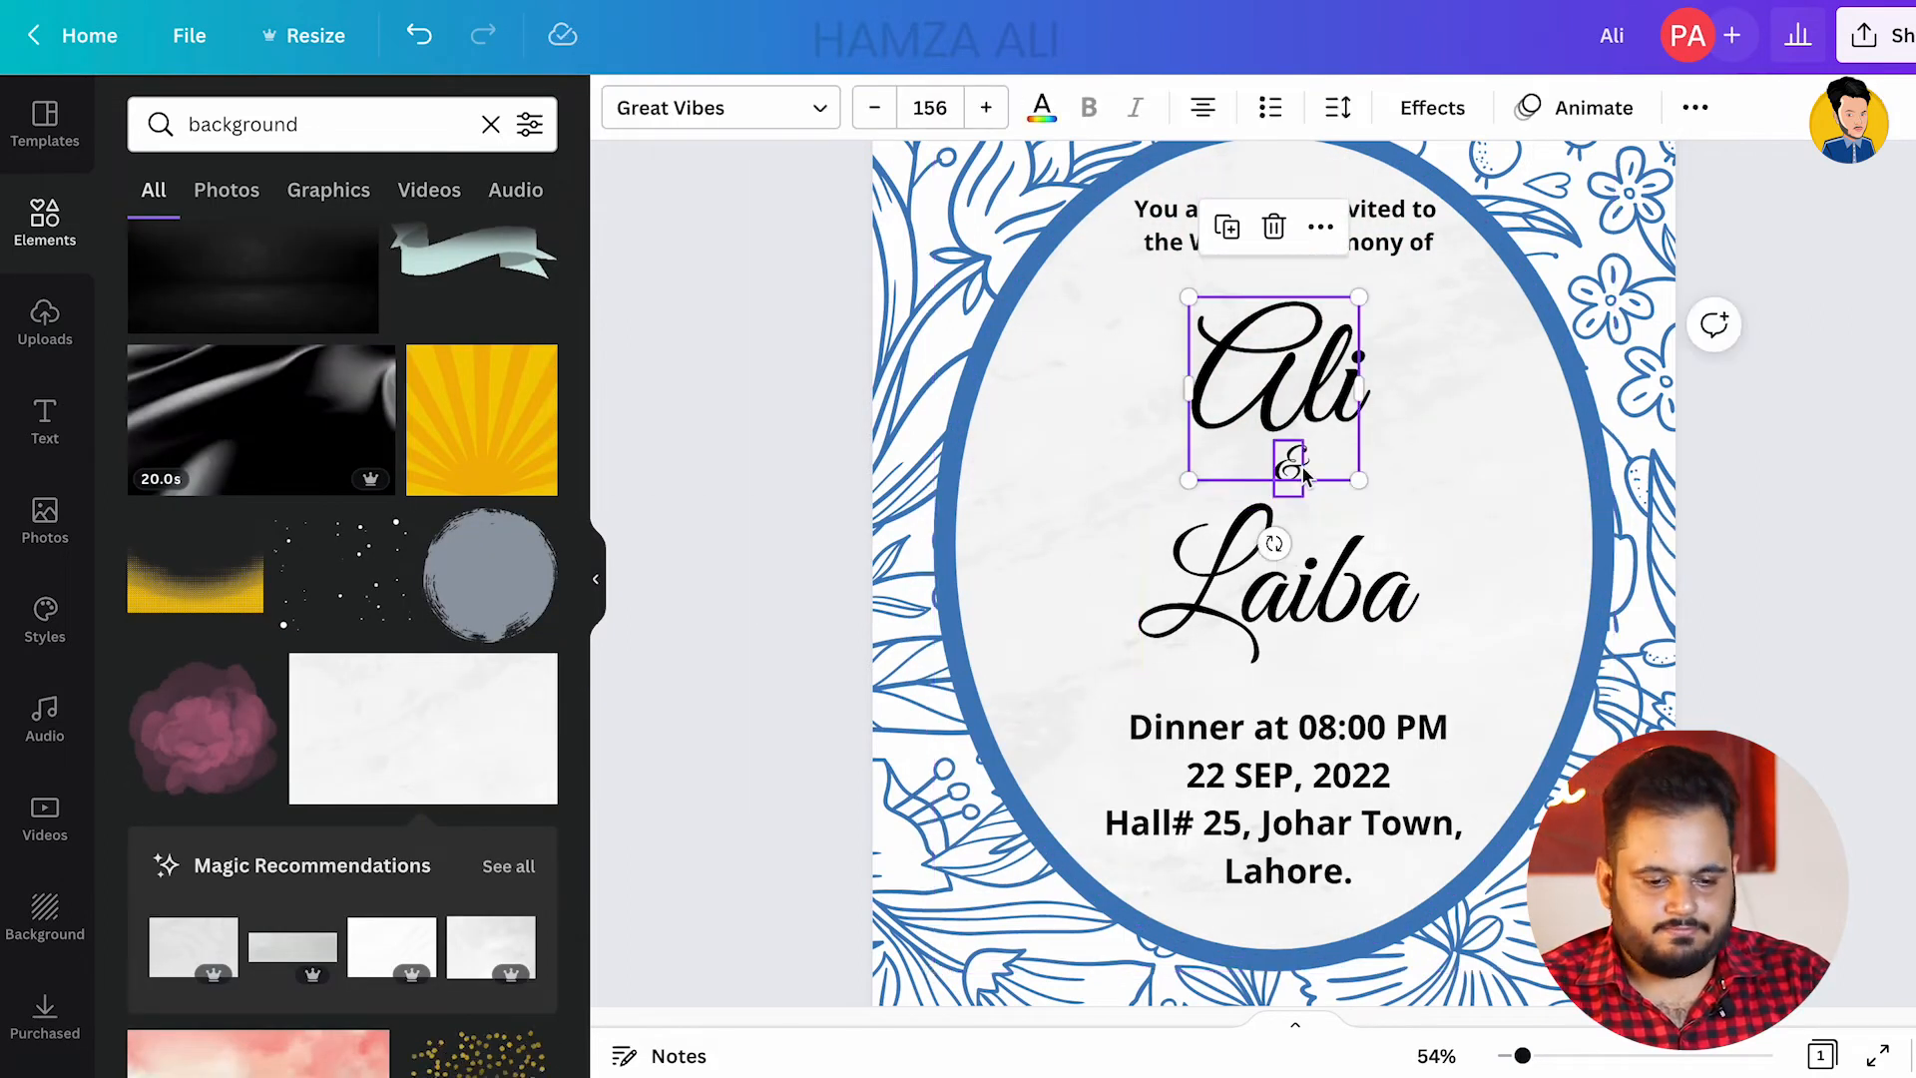
pyautogui.keyDown('shift'); pyautogui.click(1298, 477); pyautogui.keyUp('shift')
pyautogui.keyDown('shift'); pyautogui.click(1287, 583); pyautogui.keyUp('shift')
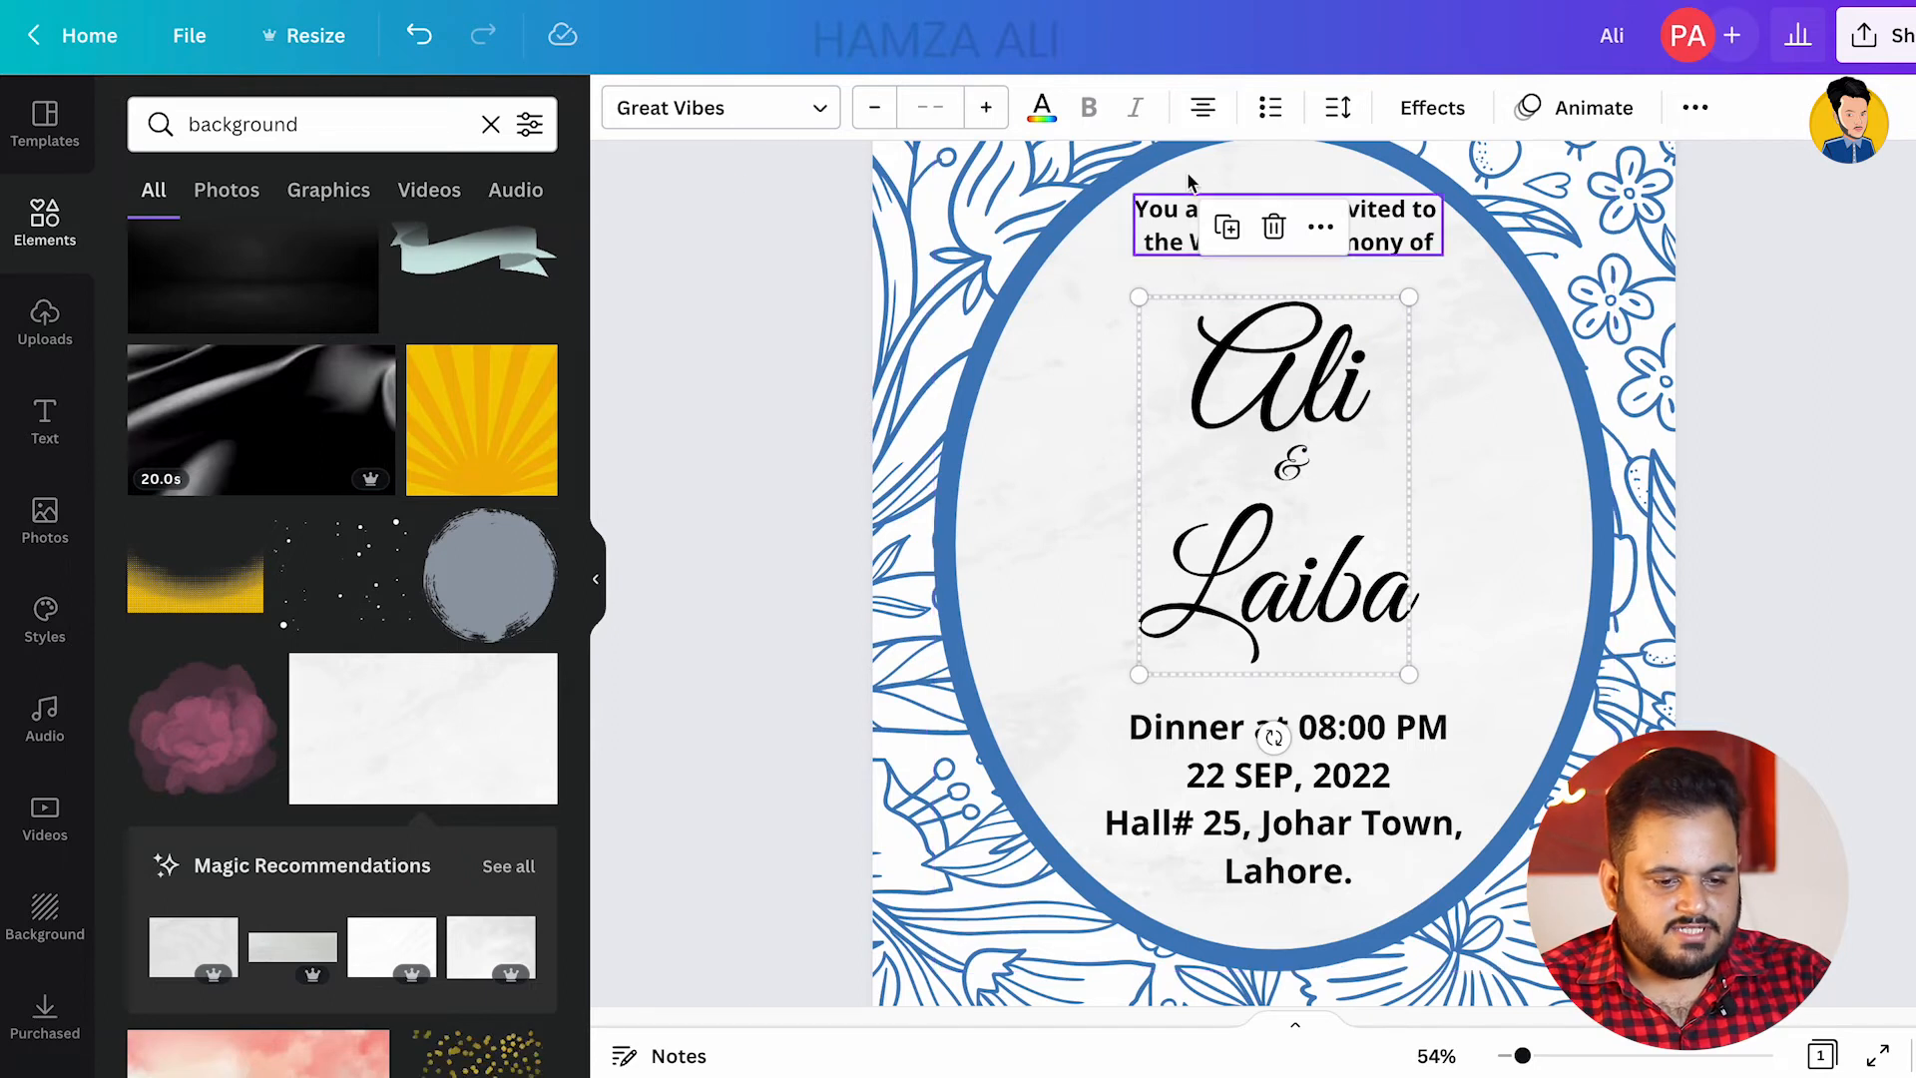
pyautogui.click(1046, 112)
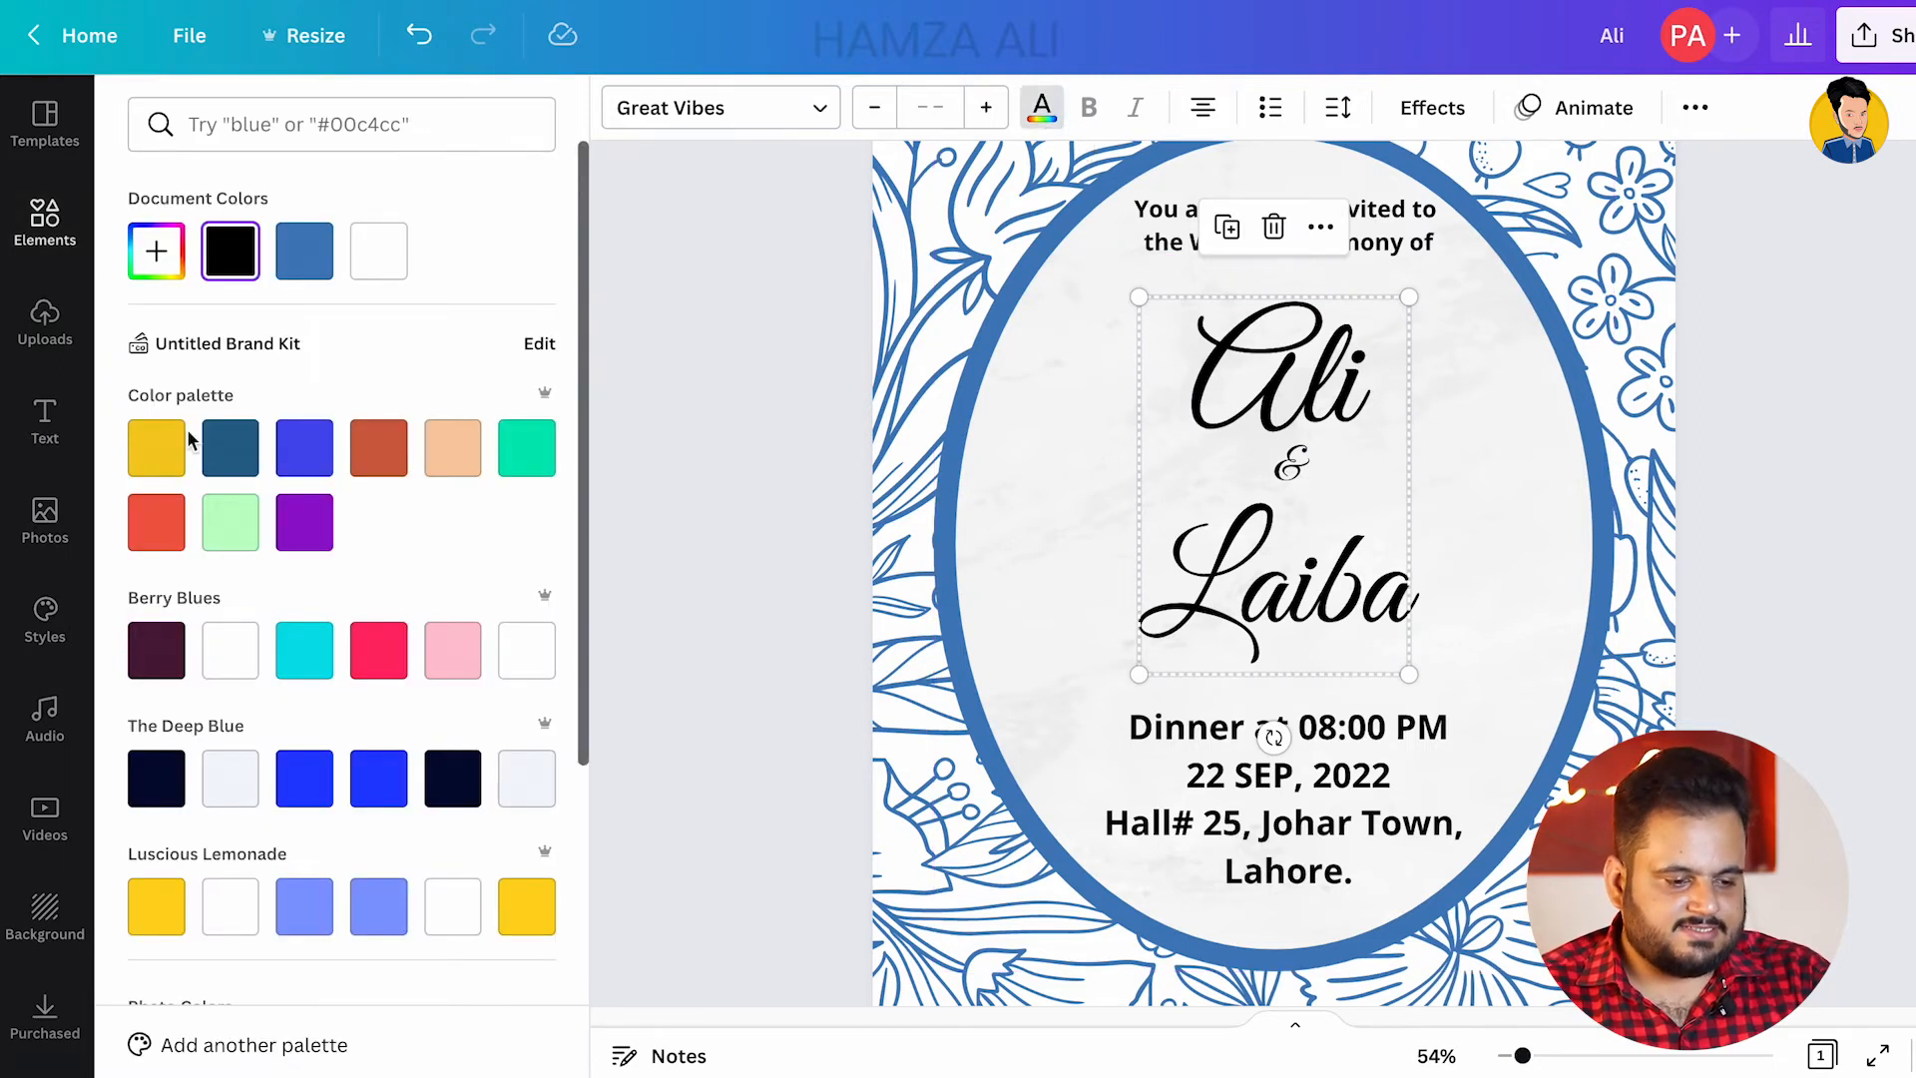
pyautogui.click(157, 451)
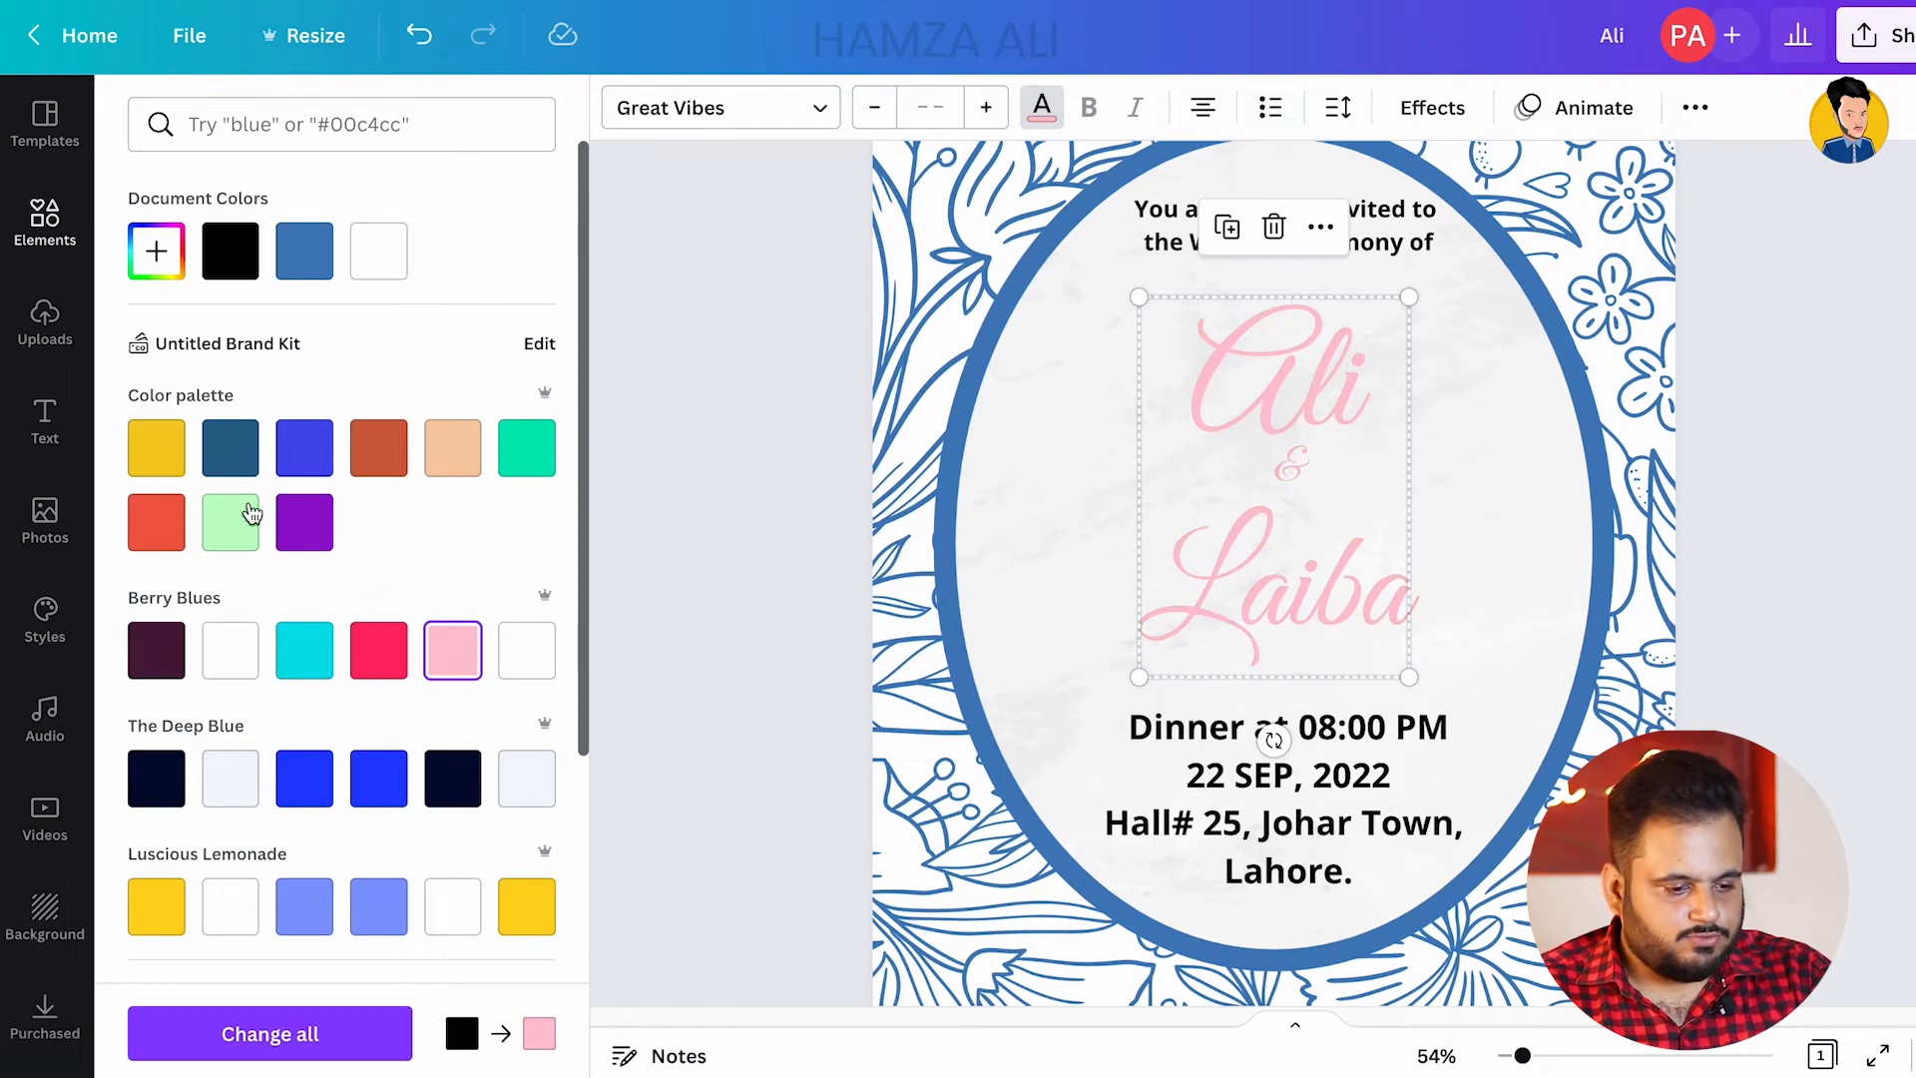
pyautogui.click(288, 524)
pyautogui.click(171, 467)
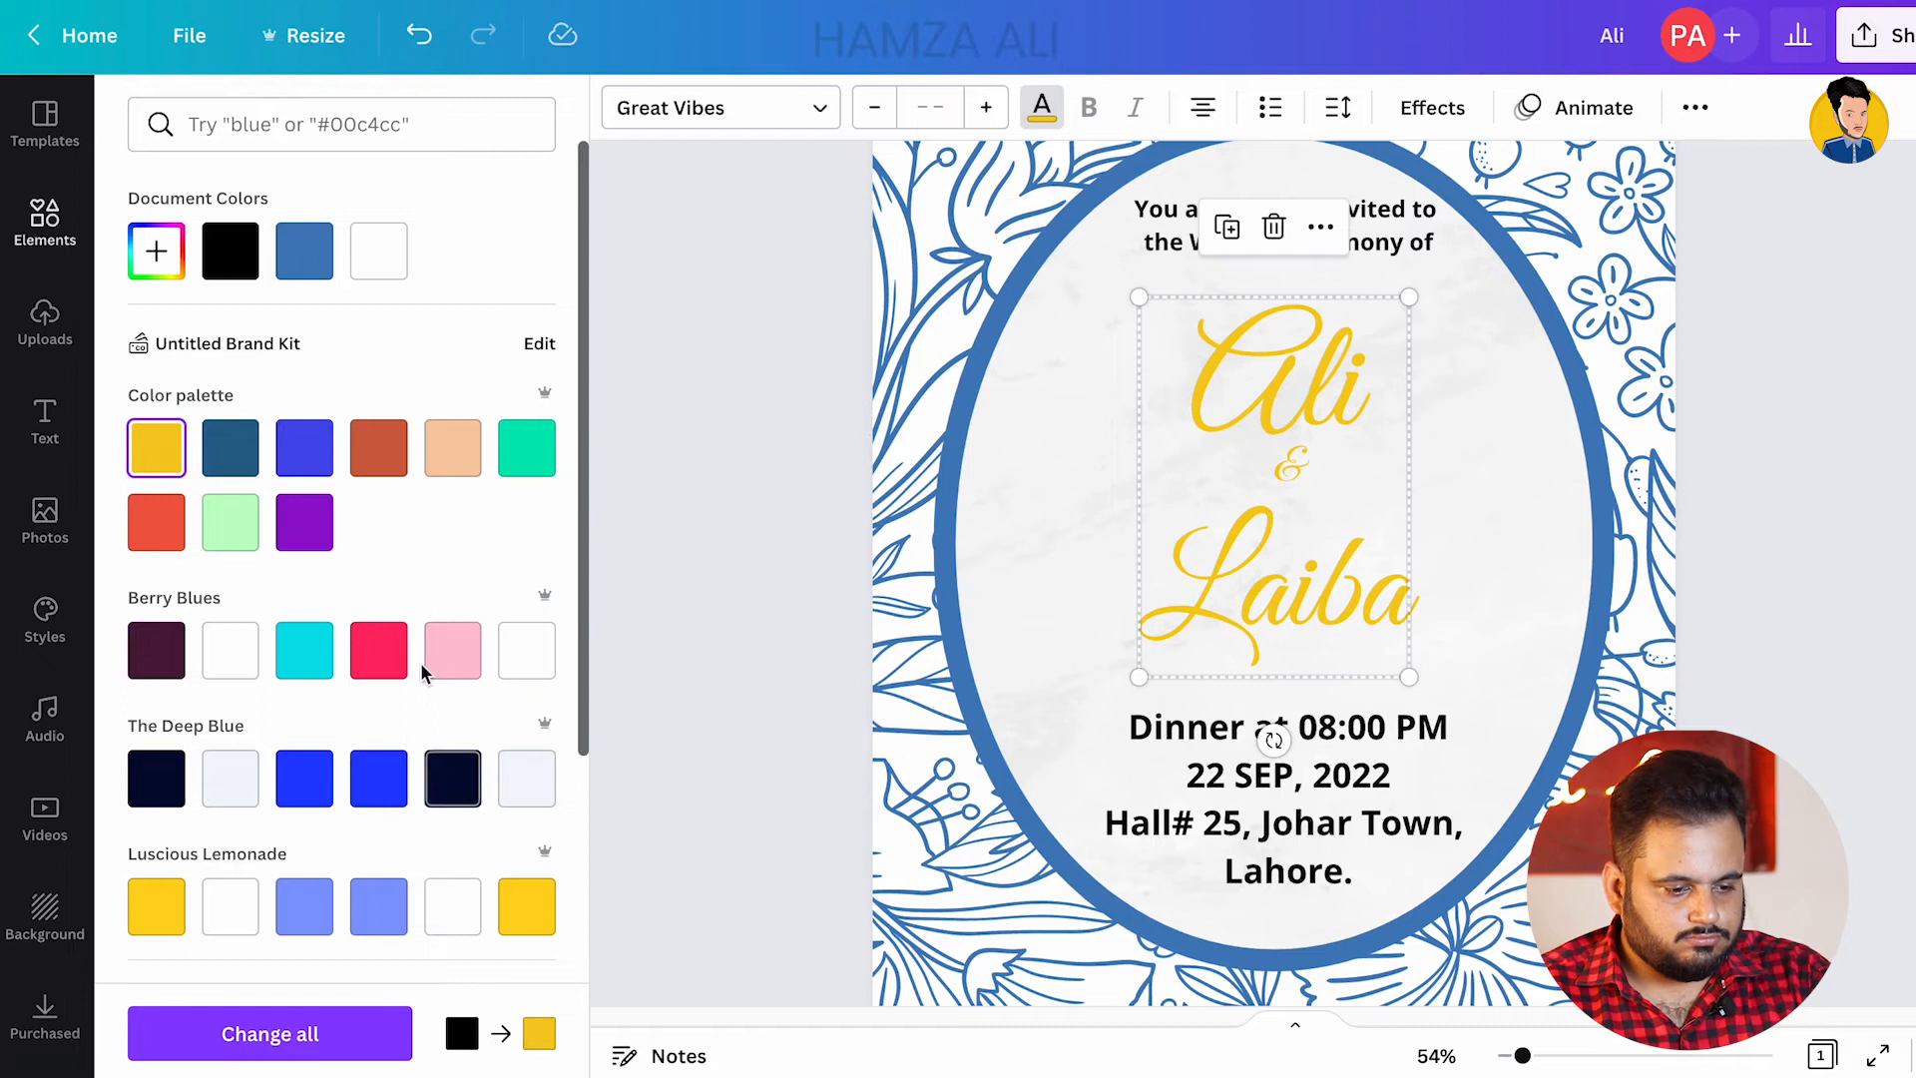
pyautogui.click(156, 251)
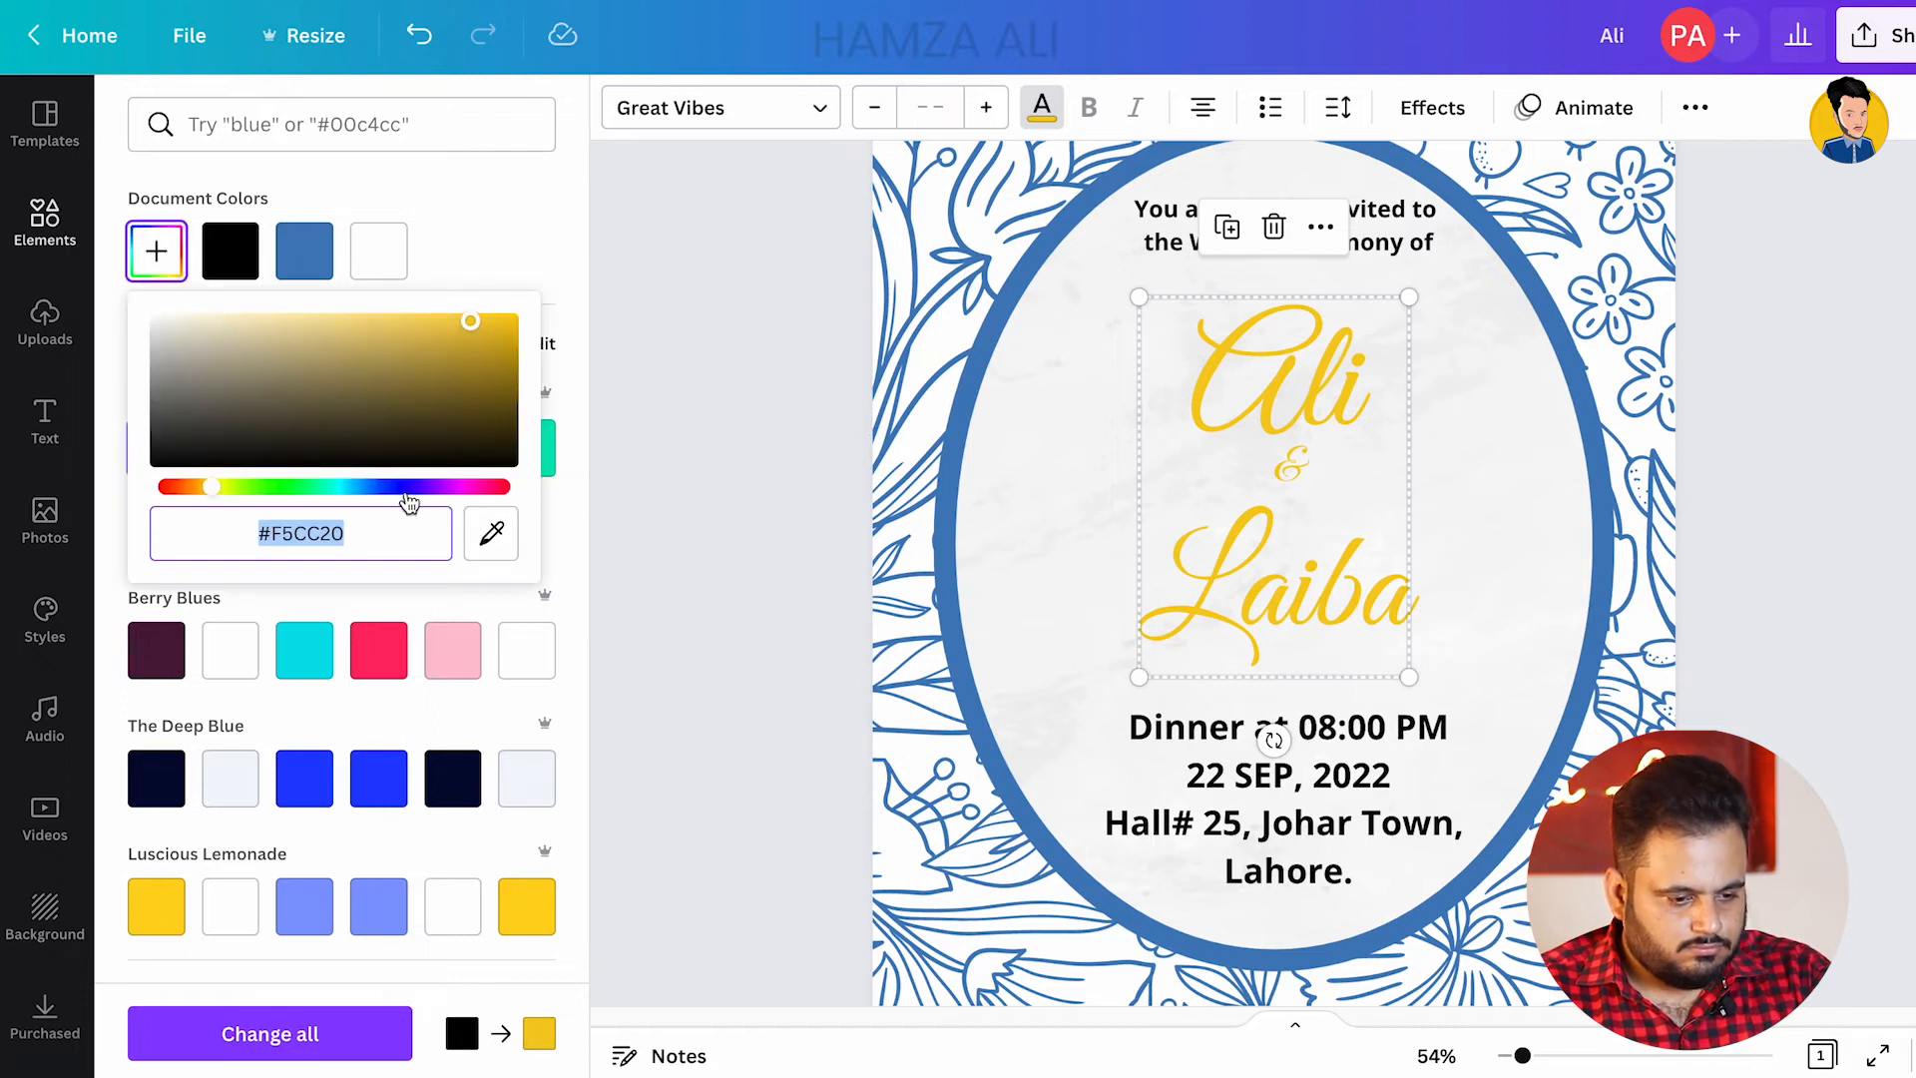
pyautogui.moveTo(209, 491)
pyautogui.mouseDown()
pyautogui.moveTo(193, 489)
pyautogui.moveTo(209, 493)
pyautogui.mouseUp()
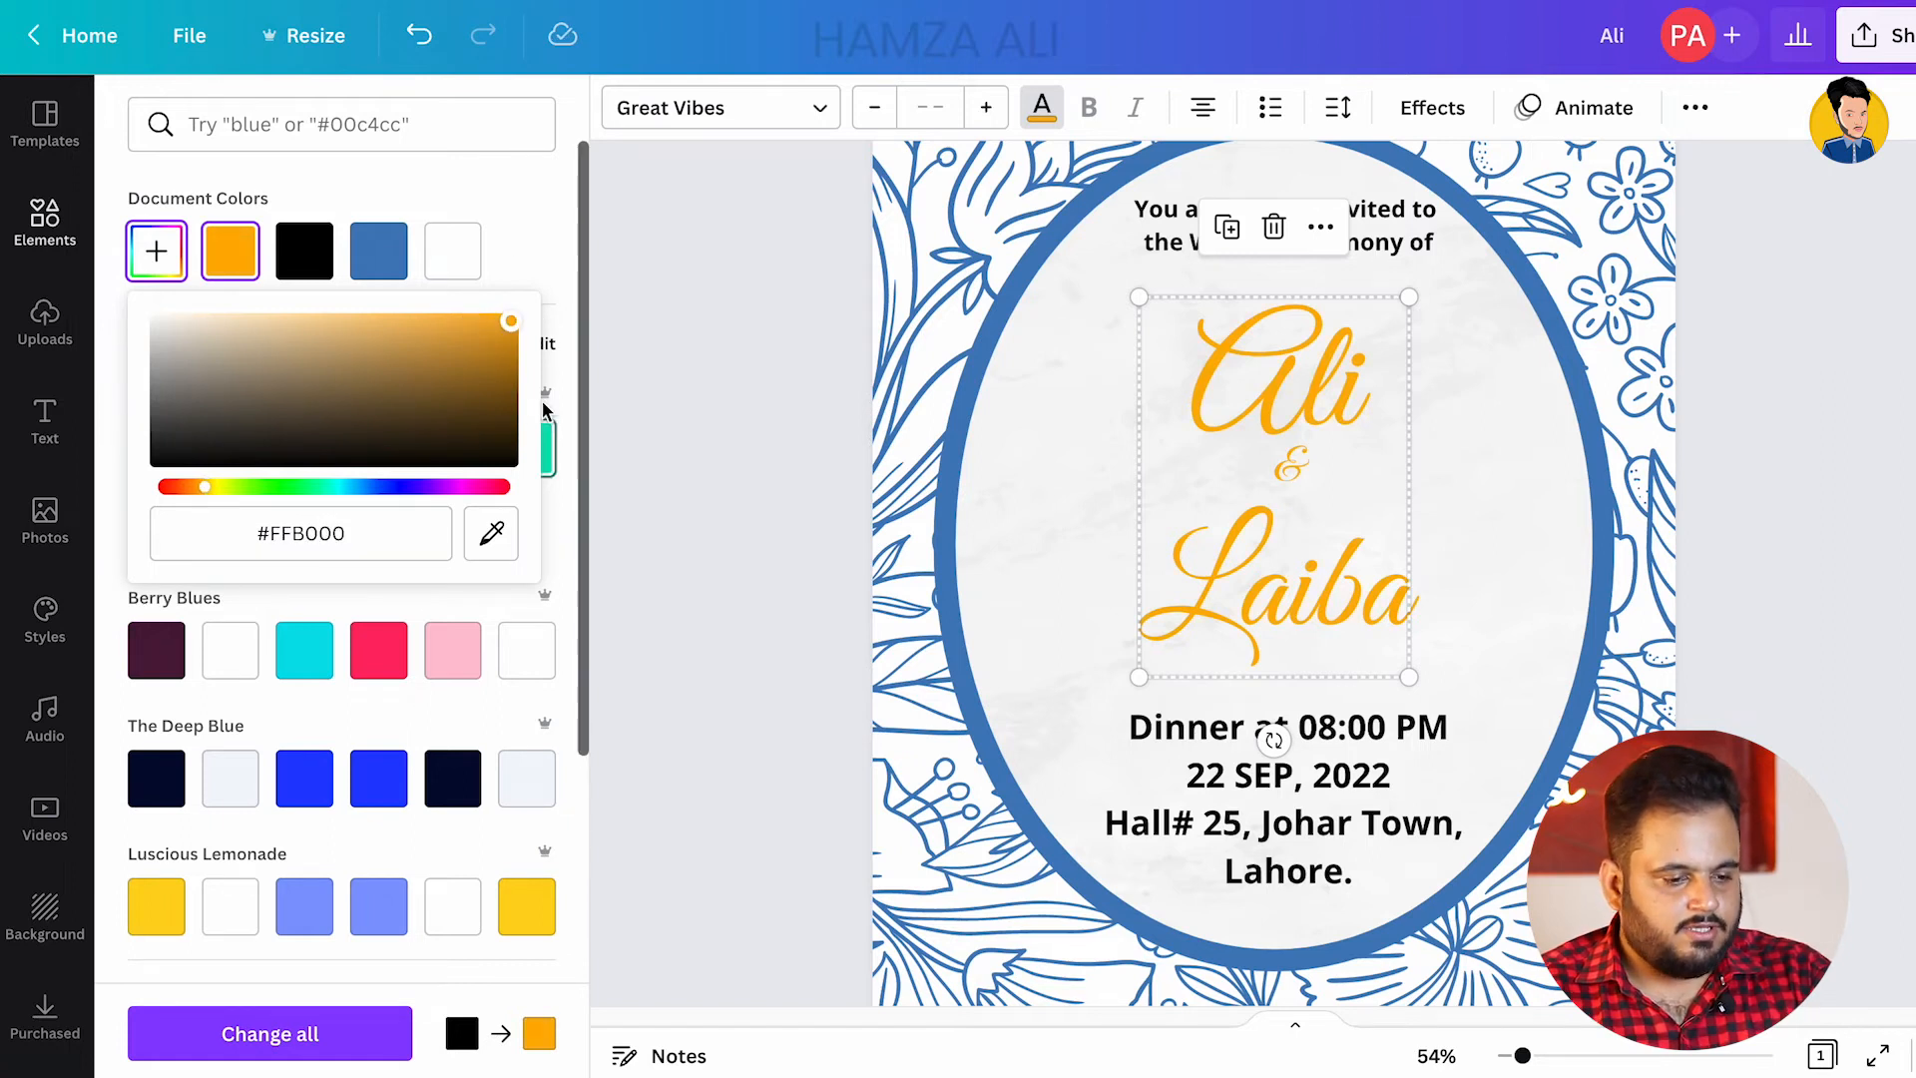
# Step: Apply a black Shadow effect with offset 15 and some added blur to both names and the "&"
pyautogui.click(1429, 108)
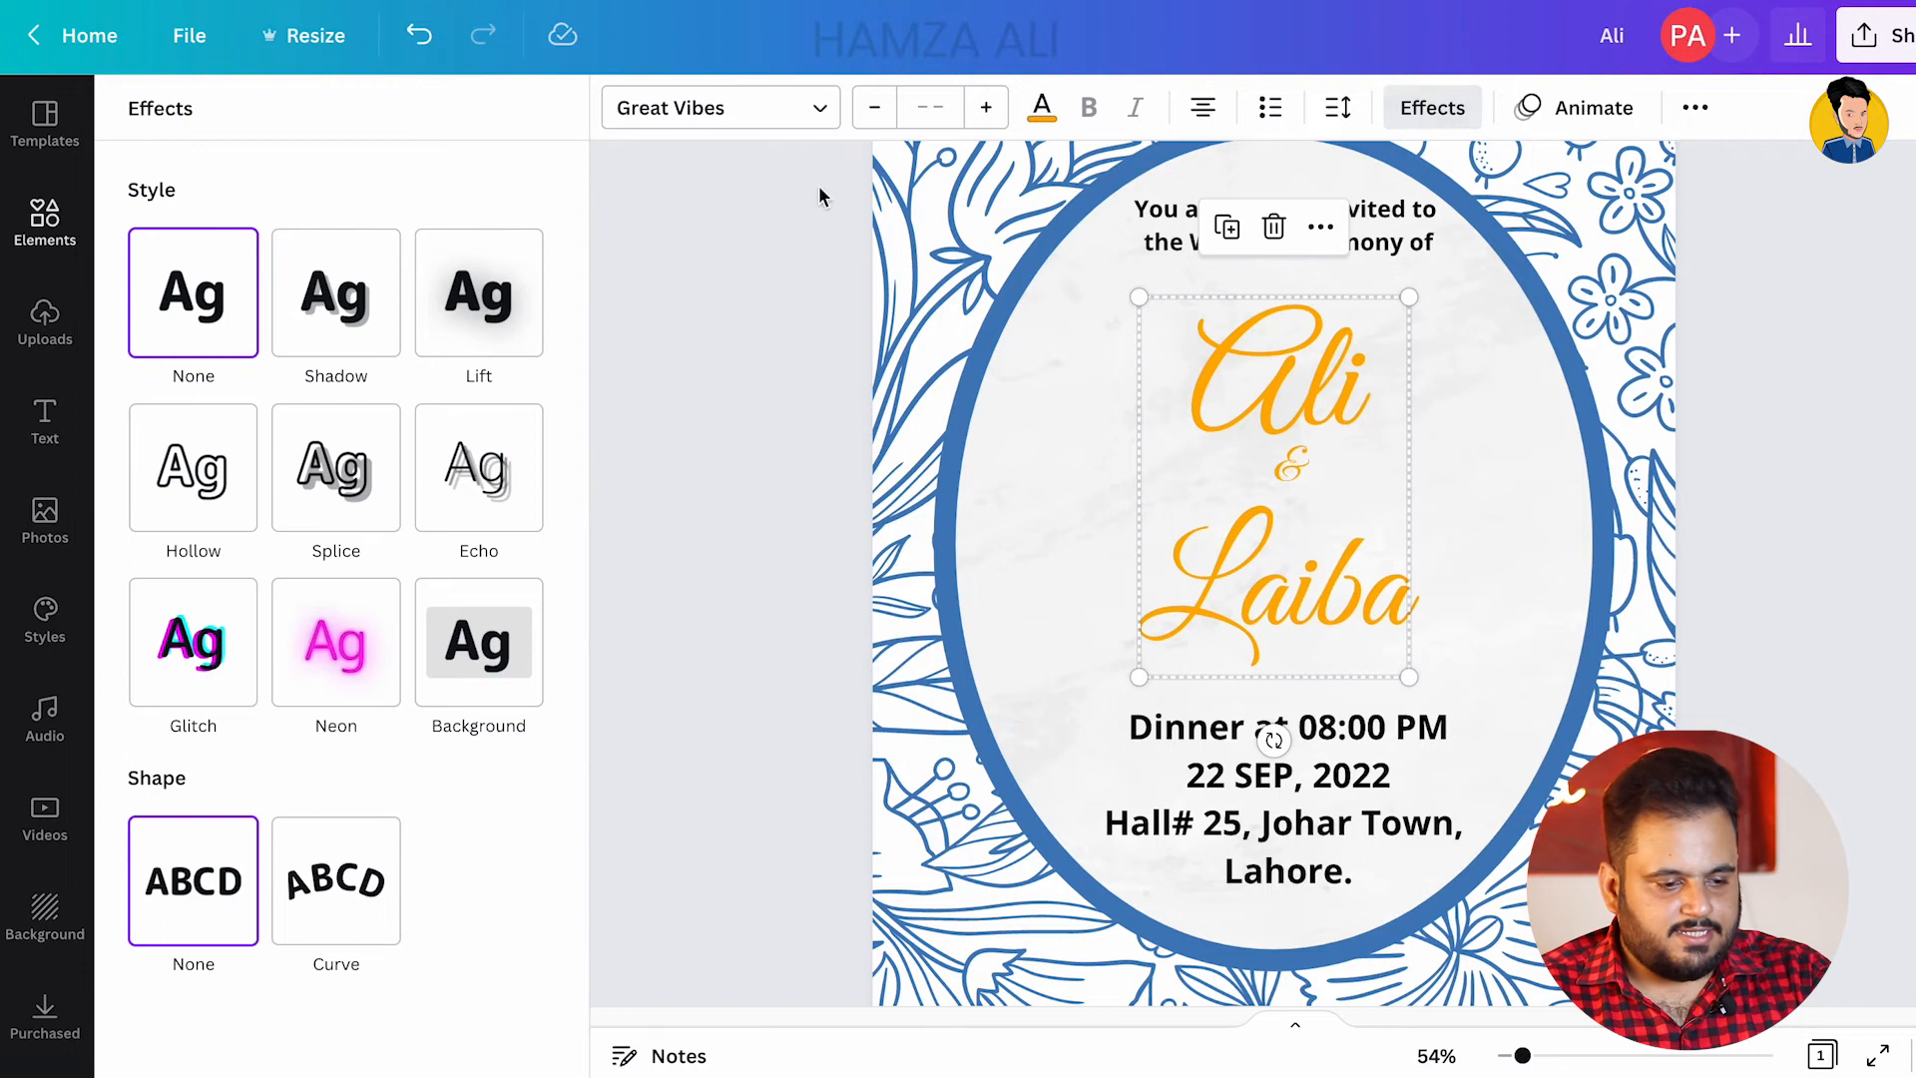
pyautogui.click(355, 329)
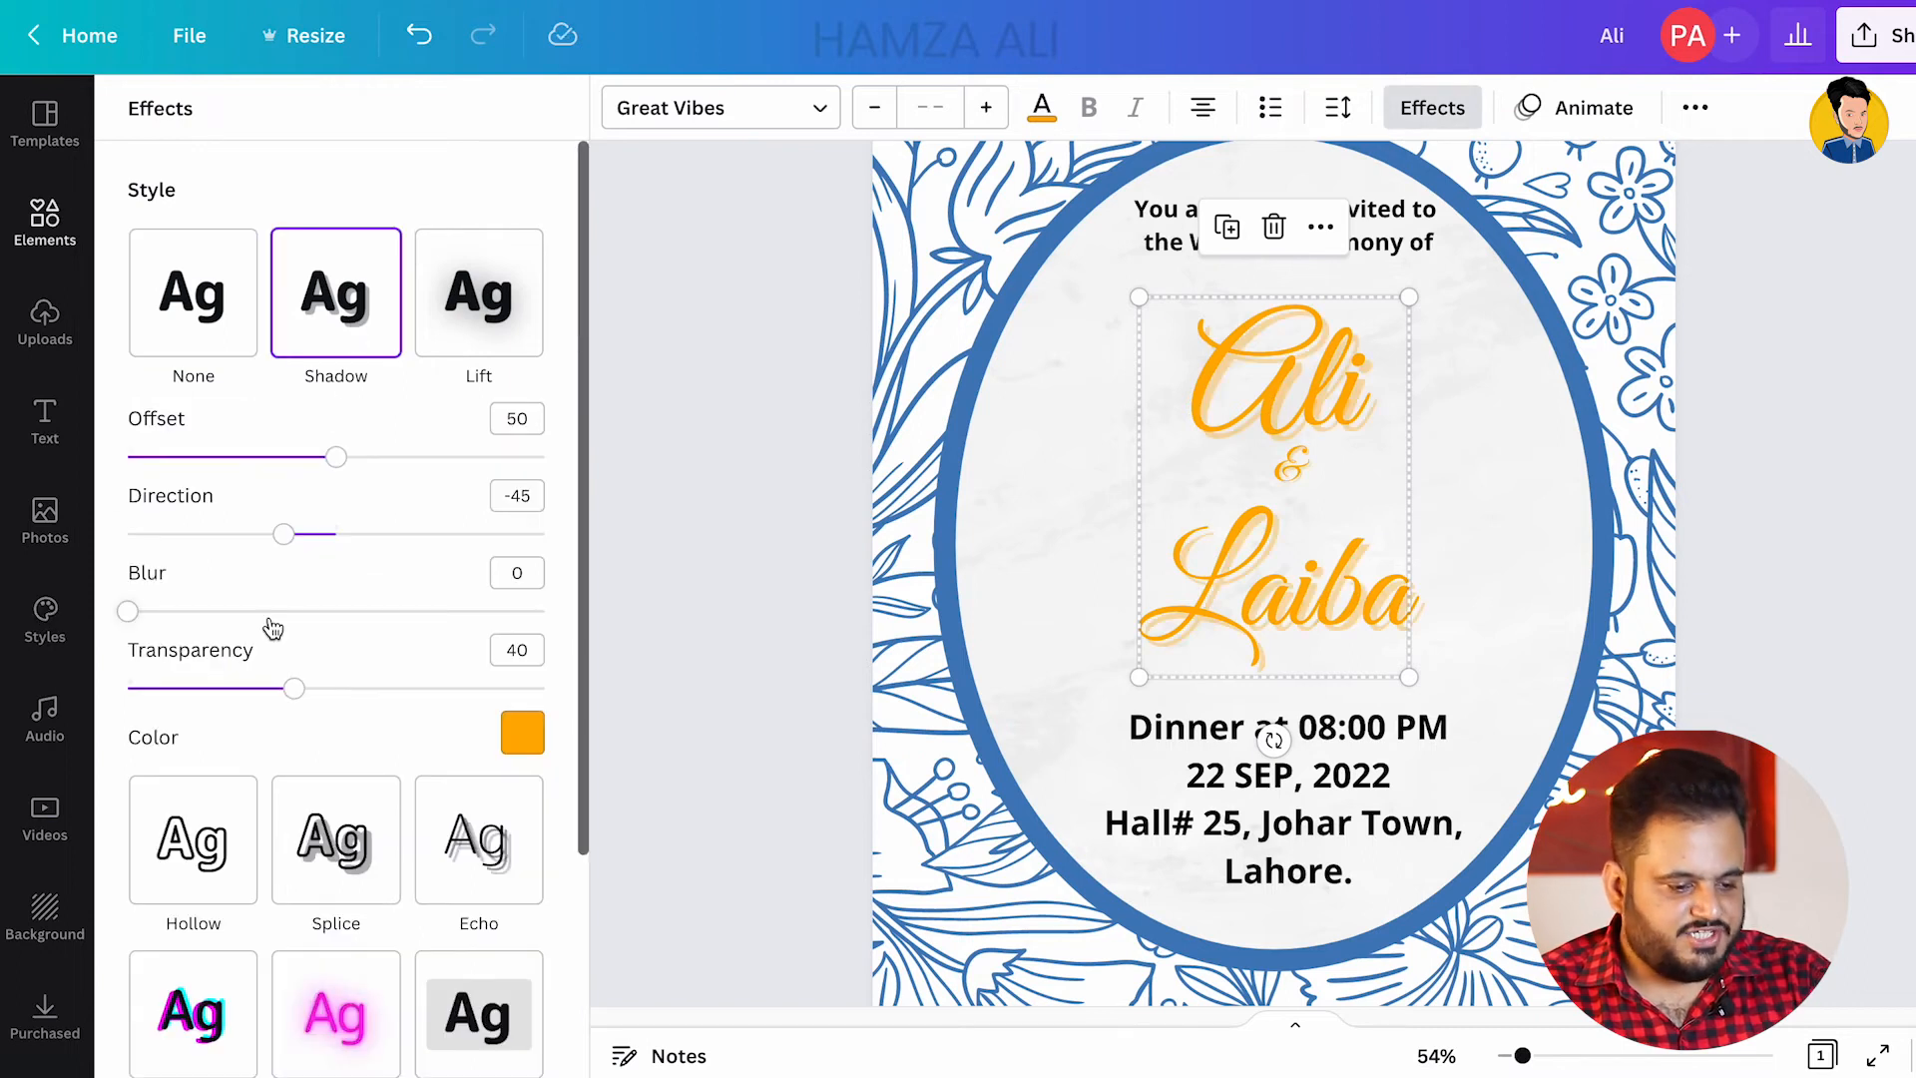
pyautogui.click(537, 739)
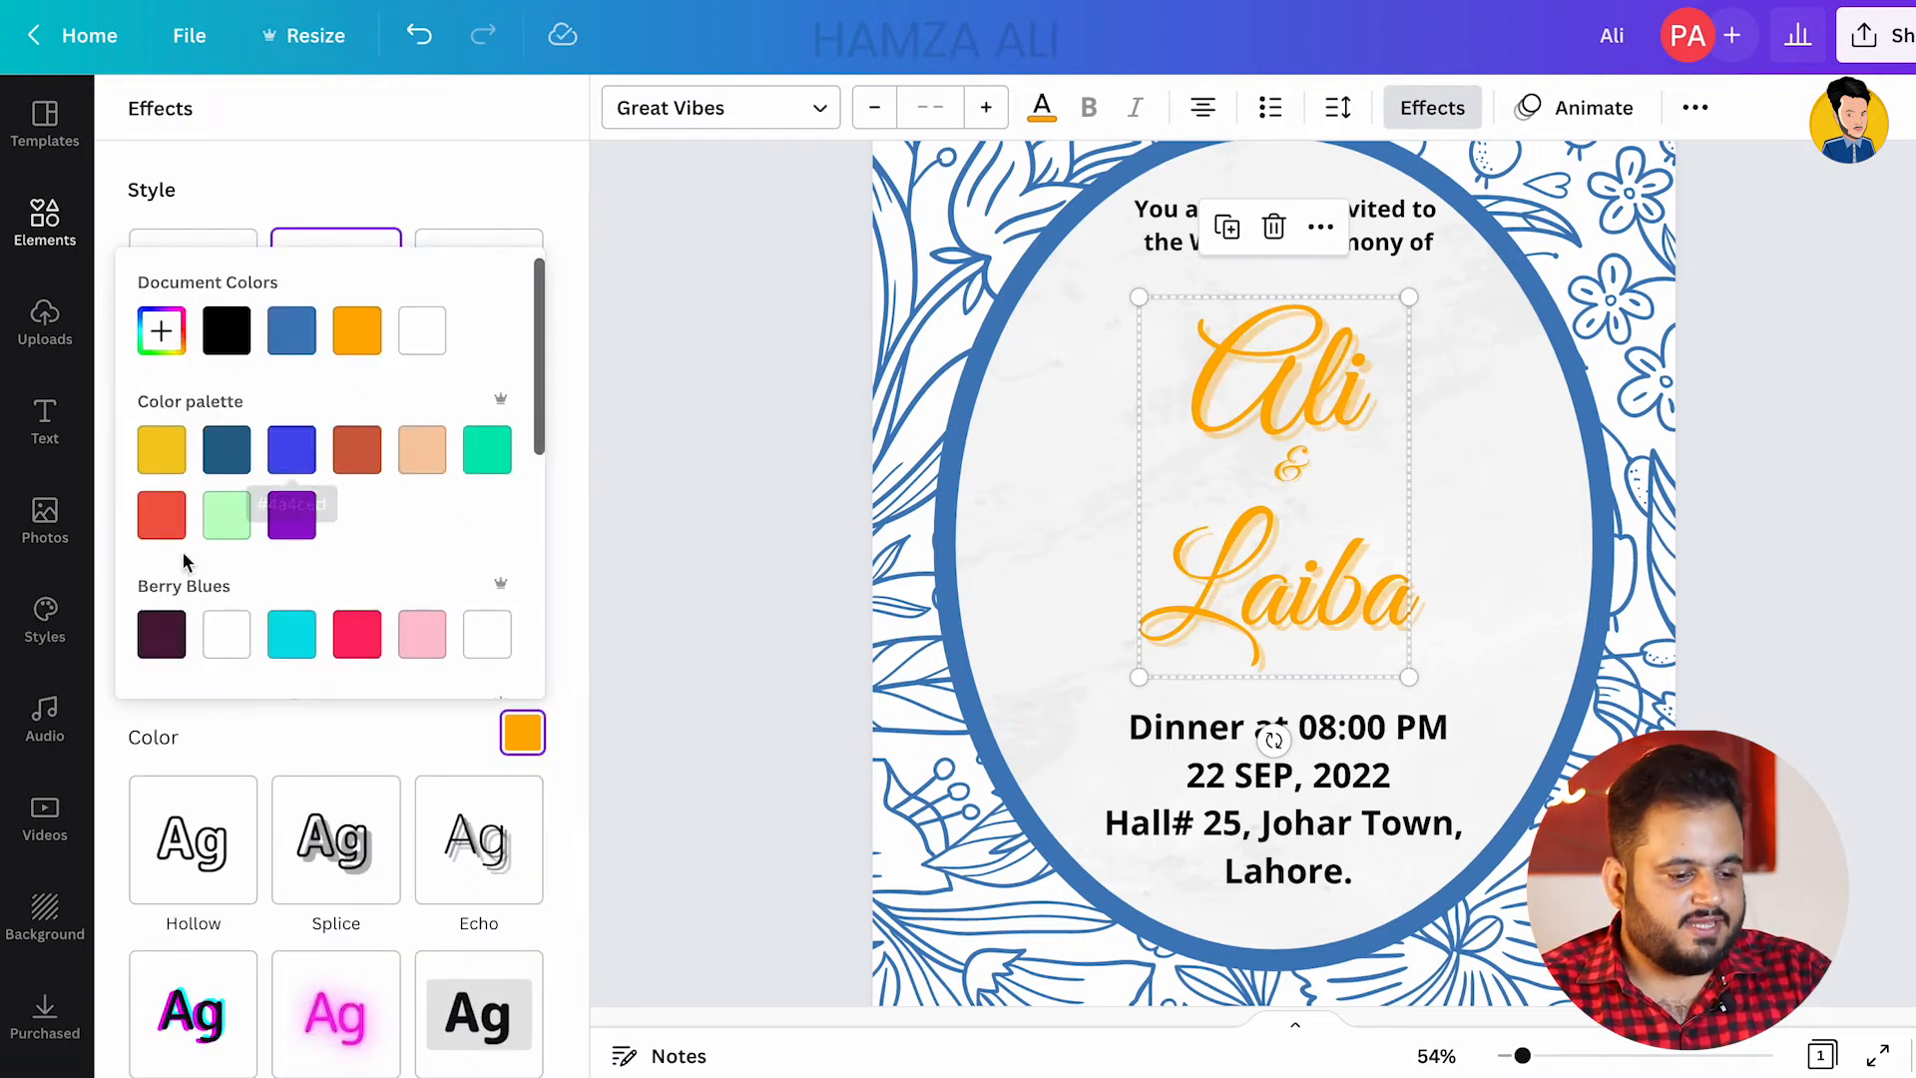
pyautogui.click(236, 334)
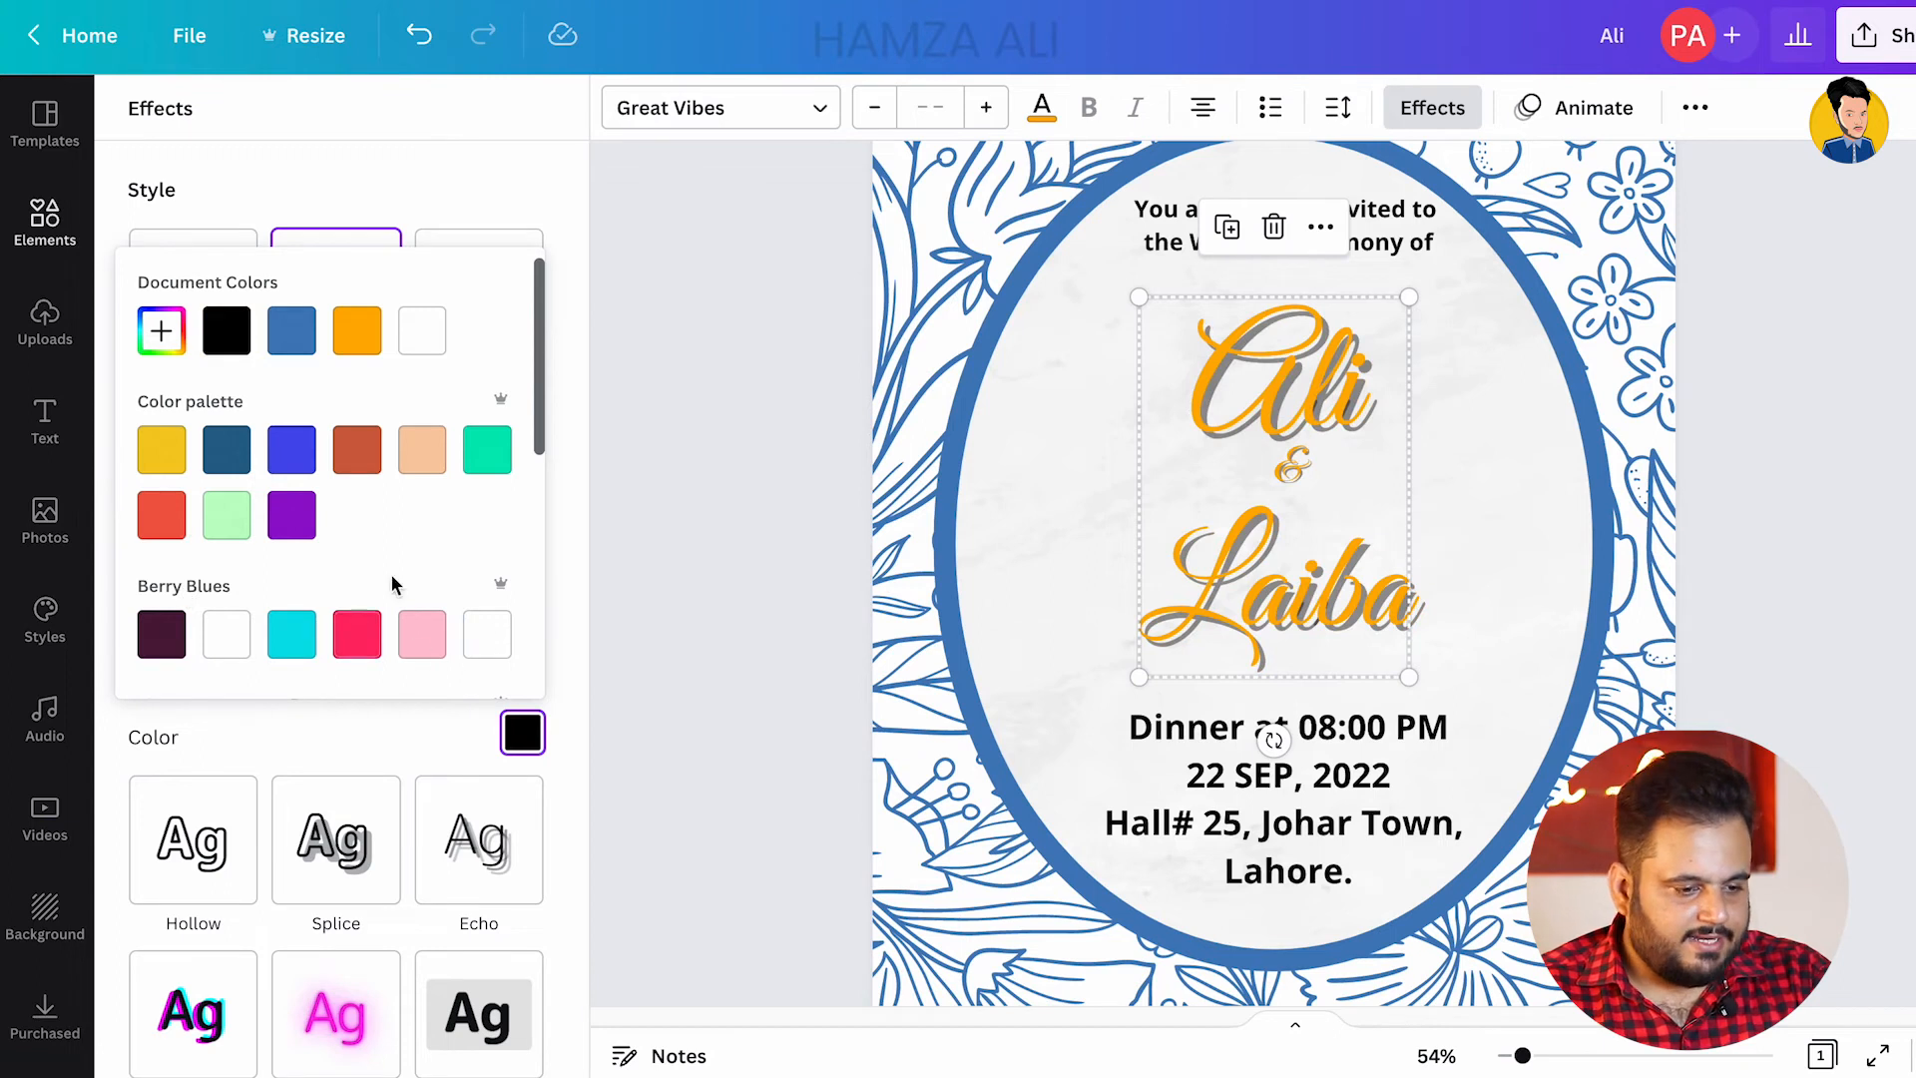
pyautogui.click(520, 198)
pyautogui.moveTo(330, 467); pyautogui.dragTo(188, 455)
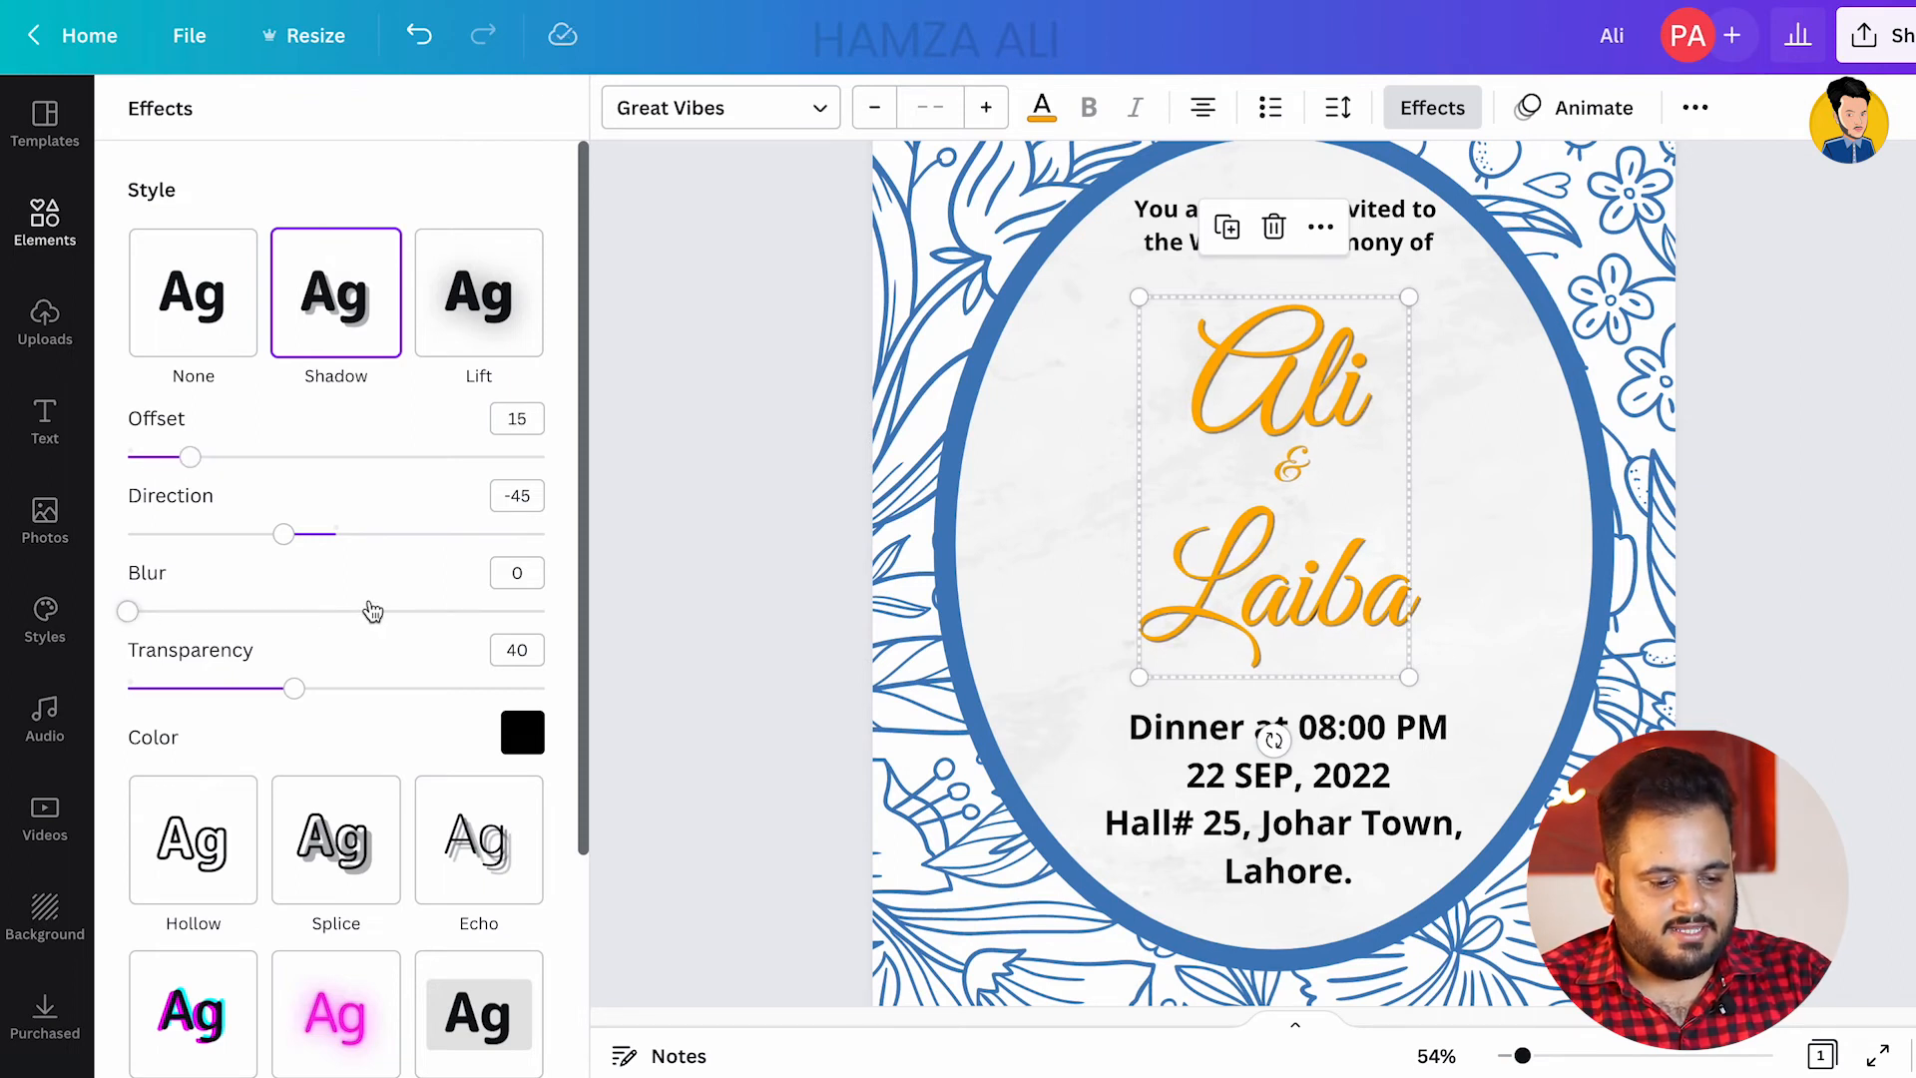
pyautogui.moveTo(152, 613); pyautogui.dragTo(291, 614)
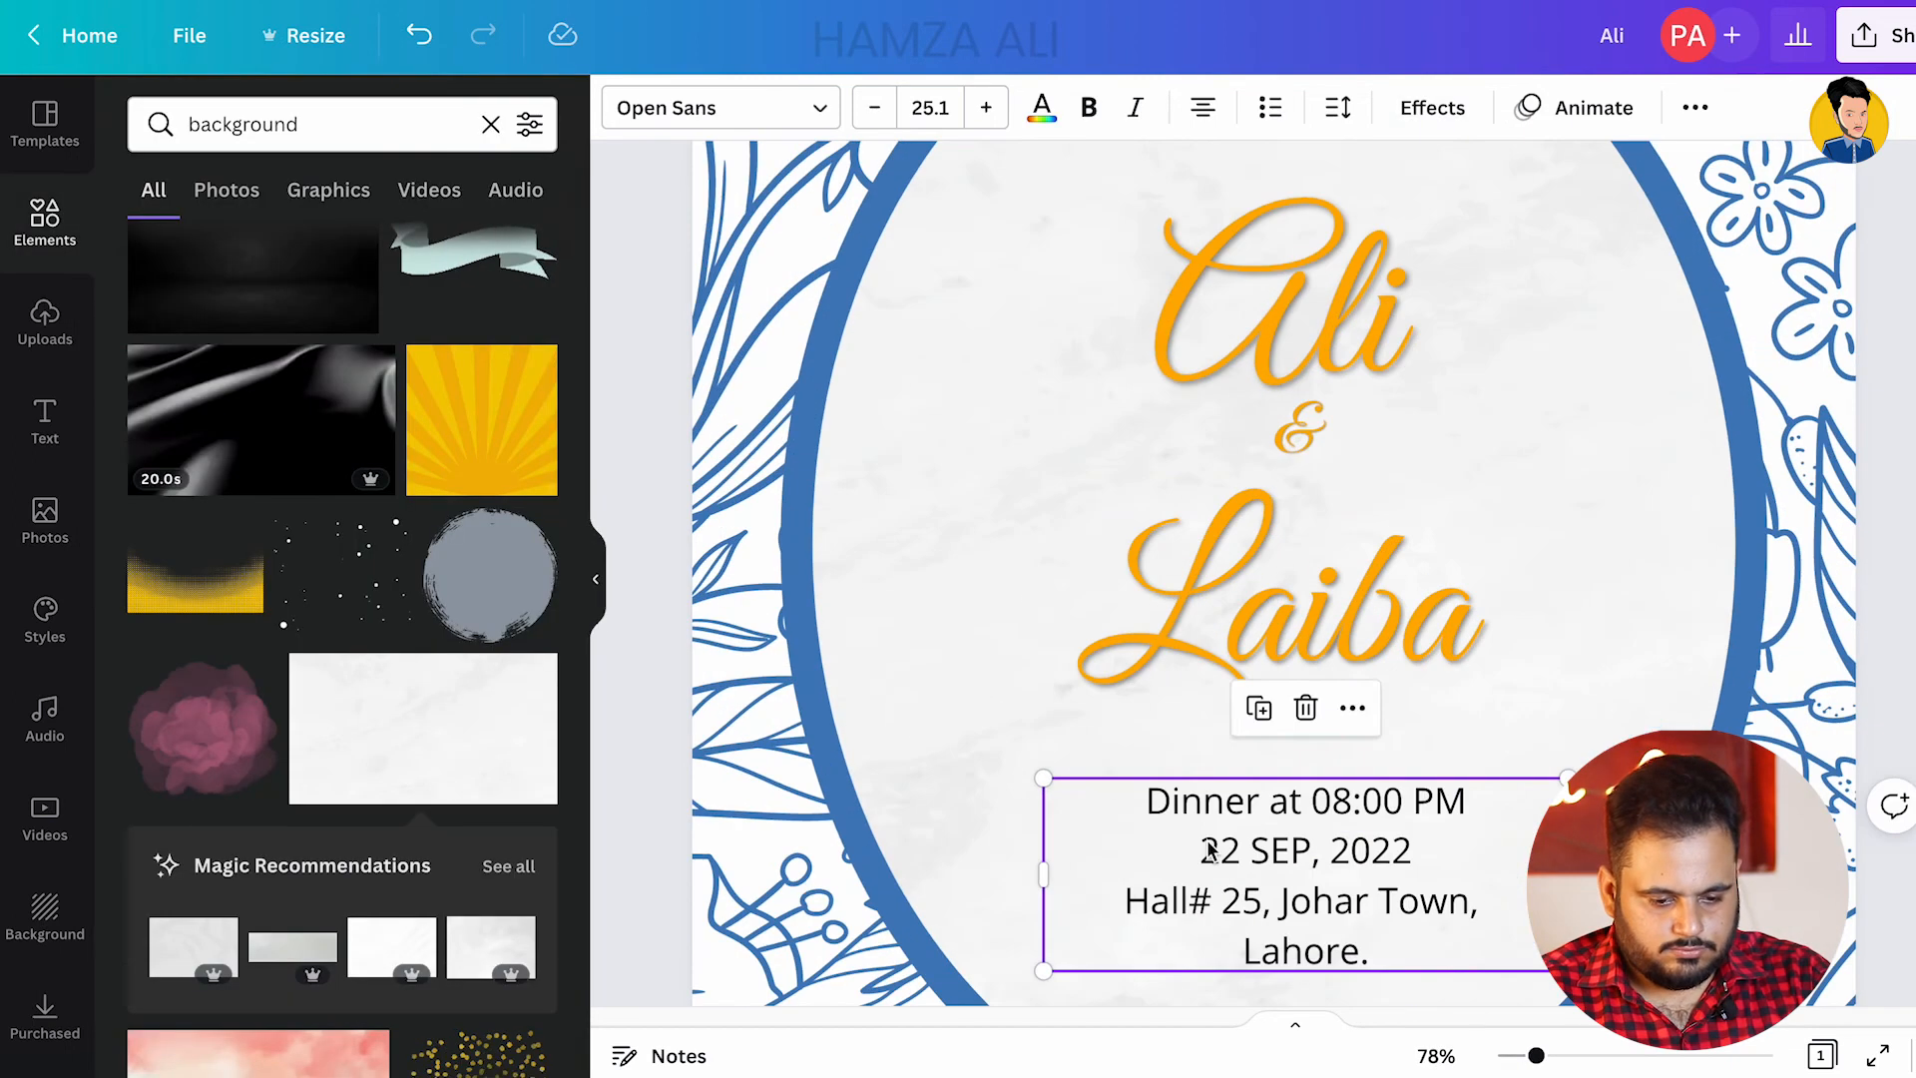
# Step: Cut the event details down to the single line "Dinner at 08:00 PM" and narrow its text box to fit
pyautogui.moveTo(1201, 851); pyautogui.dragTo(1505, 960)
pyautogui.press('BackSpace')
pyautogui.moveTo(1568, 777); pyautogui.dragTo(1424, 804)
pyautogui.moveTo(1257, 932); pyautogui.dragTo(1303, 991)
pyautogui.press('super+b')
pyautogui.press('BackSpace')
# Step: Format the dinner line in Bebas Regular at size 25.2 and colour it with the document's blue
pyautogui.tripleClick(1347, 876)
pyautogui.click(1088, 110)
pyautogui.doubleClick(986, 110)
pyautogui.tripleClick(986, 109)
pyautogui.doubleClick(986, 109)
pyautogui.click(738, 109)
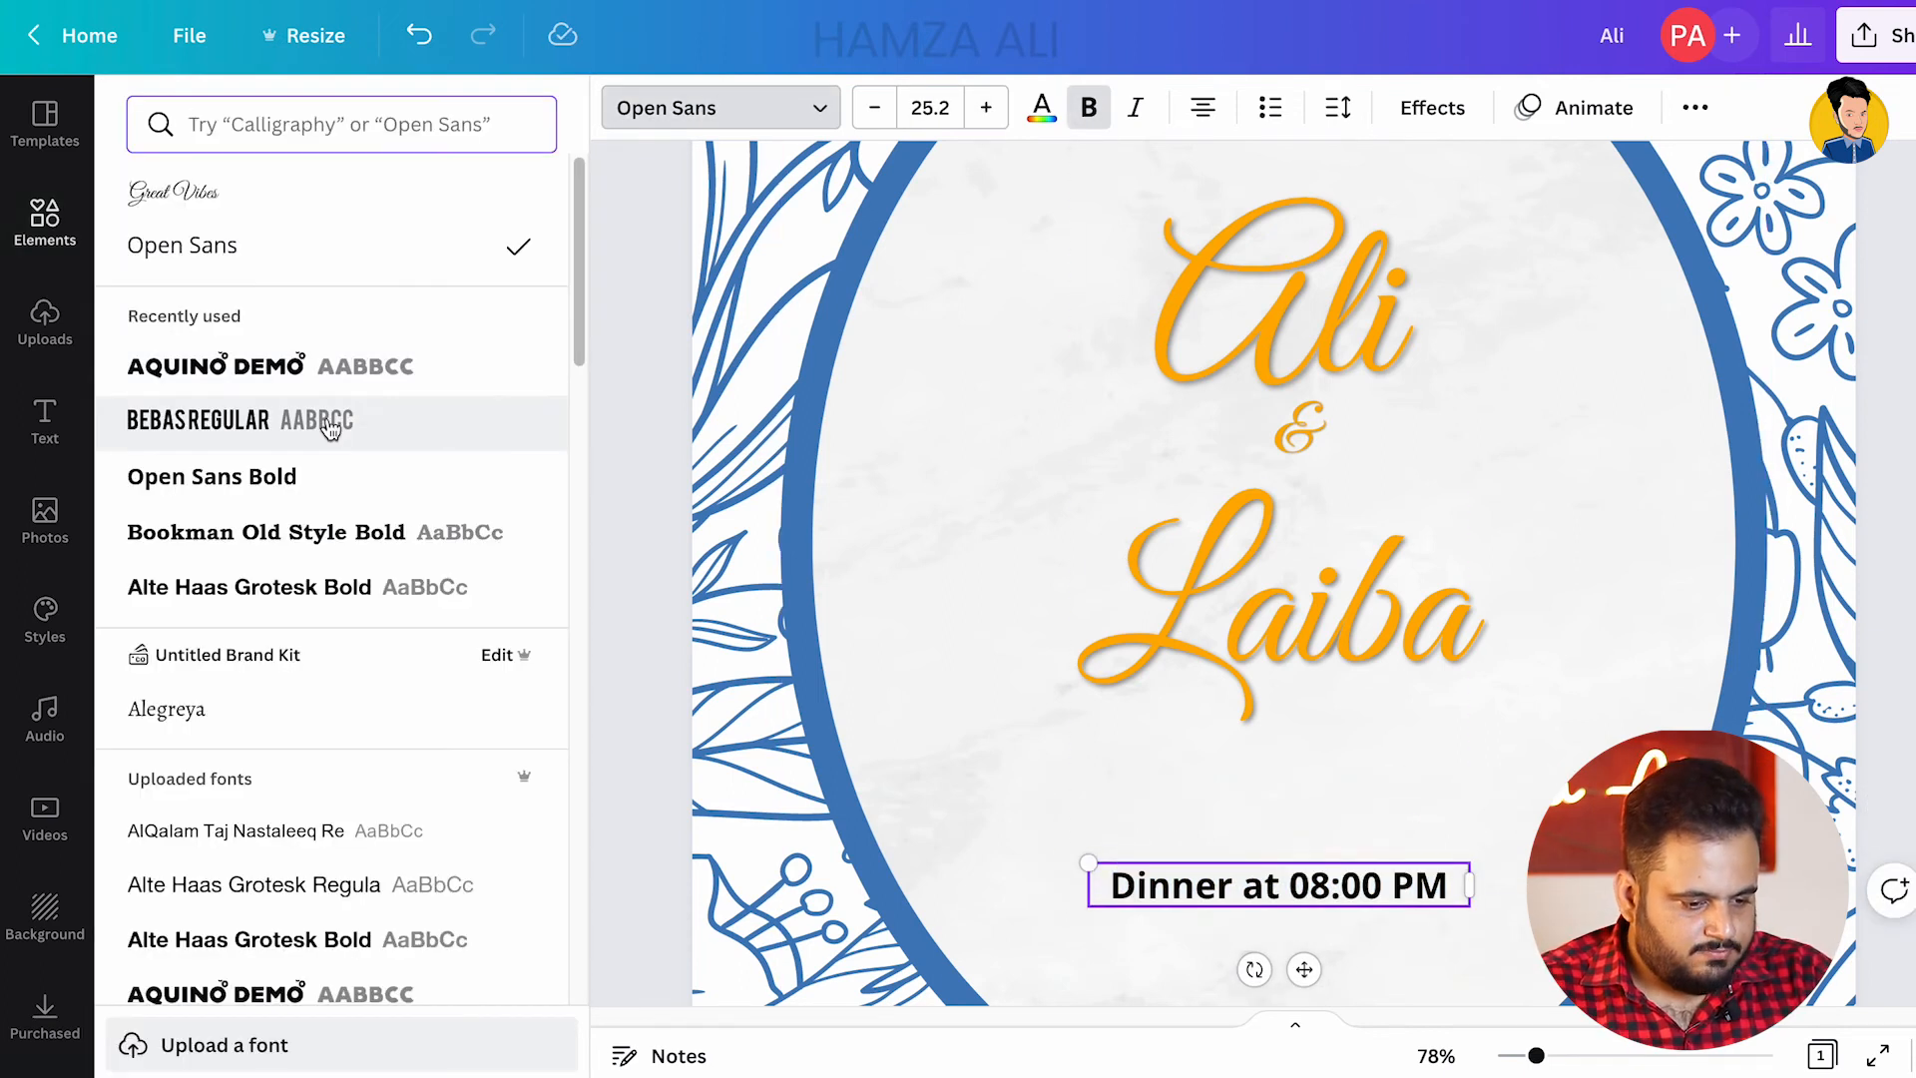
pyautogui.click(240, 419)
pyautogui.click(1042, 106)
pyautogui.click(304, 250)
# Step: Duplicate the dinner line above itself, change the copy to "22ND SEP , 2022", enlarge it and centre it
pyautogui.scroll(-3, 1310, 640)
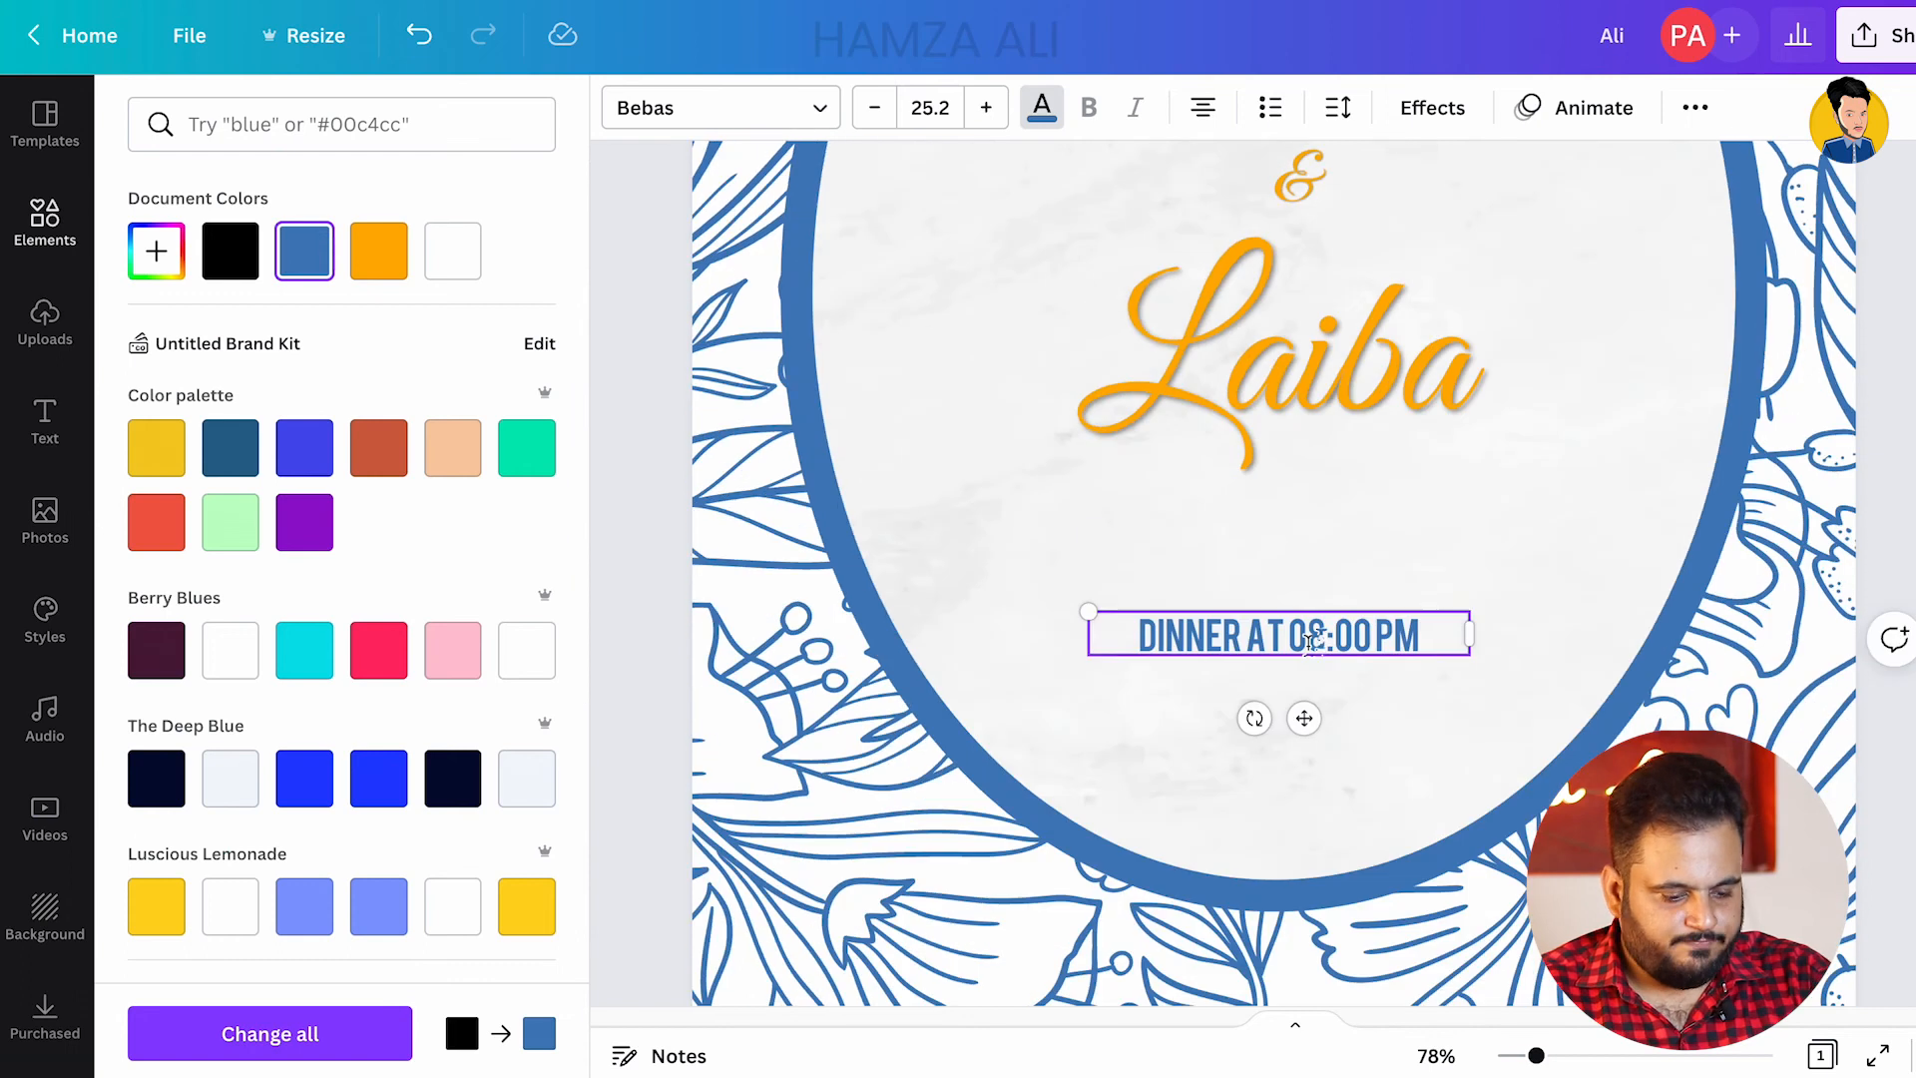
pyautogui.keyDown('alt'); pyautogui.moveTo(1373, 596); pyautogui.dragTo(1365, 567); pyautogui.keyUp('alt')
pyautogui.doubleClick(1352, 570)
pyautogui.write('22 SEP , 2022')
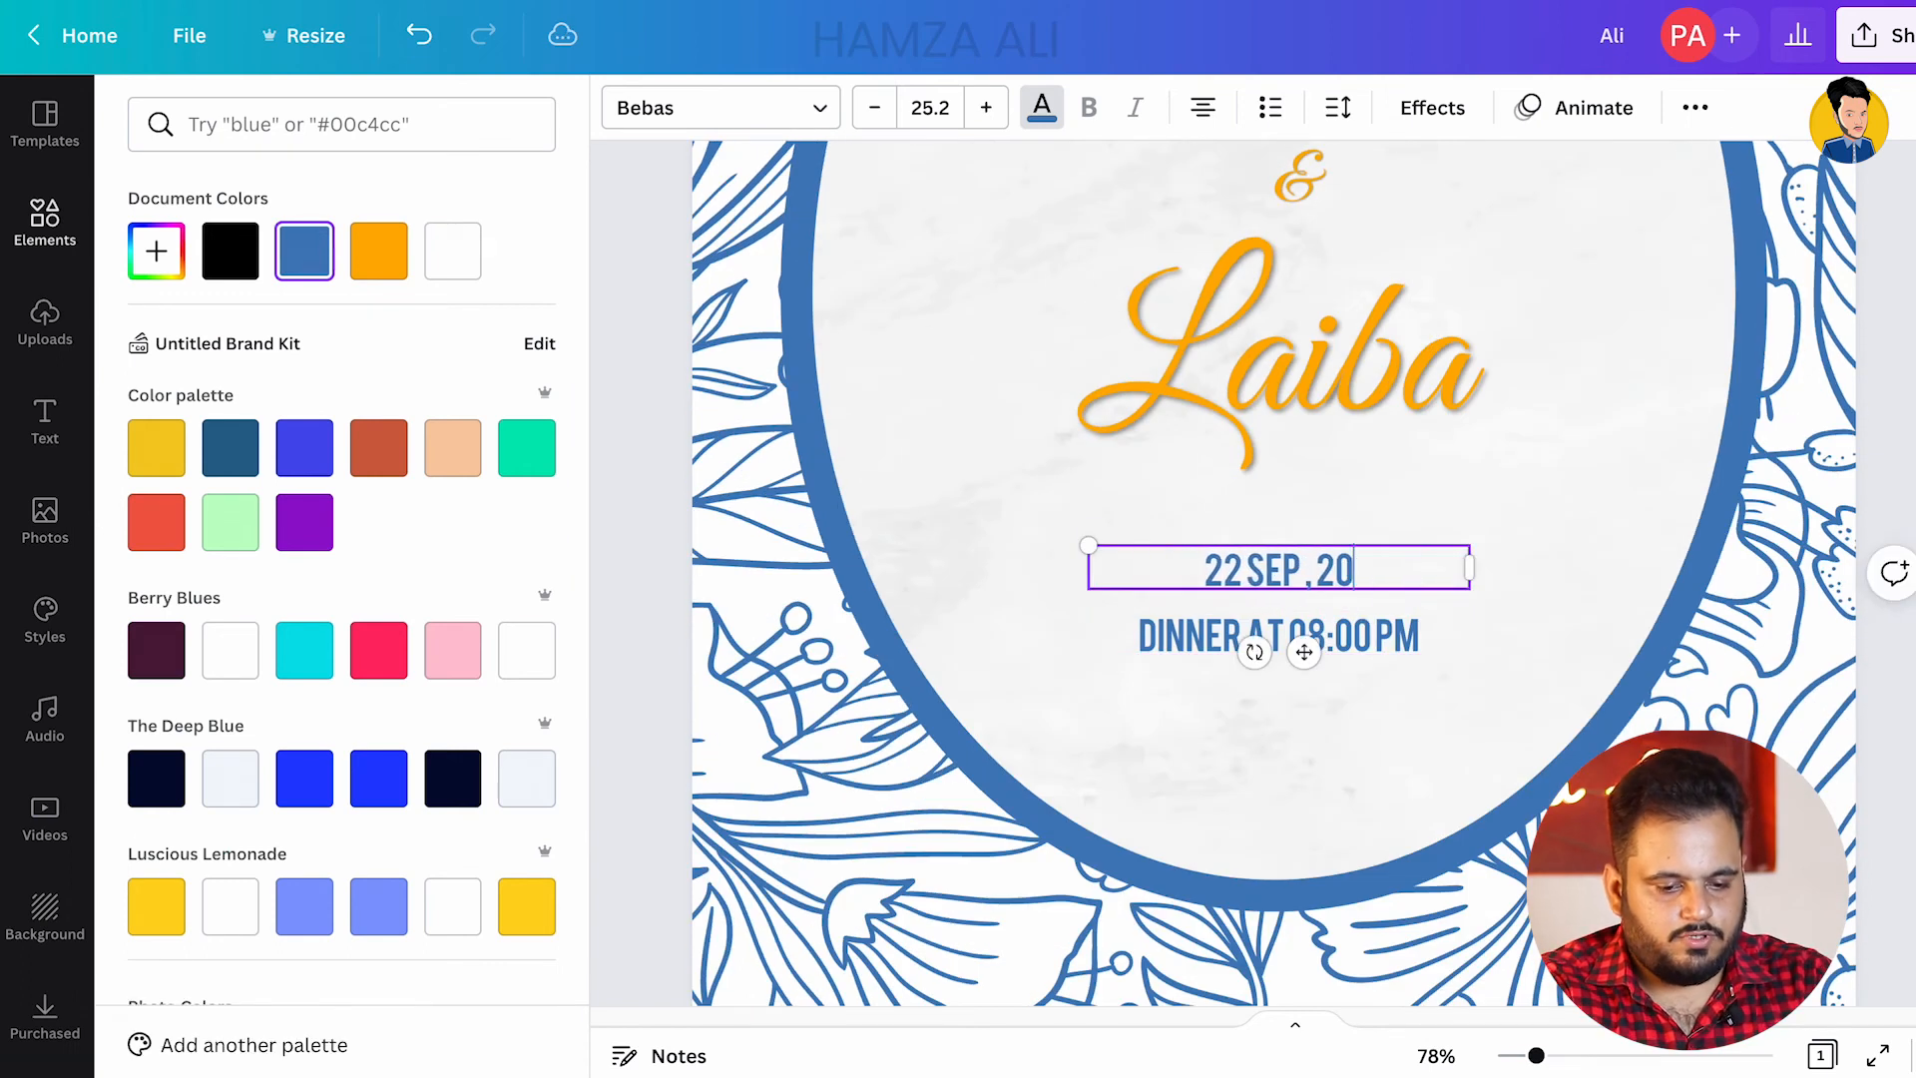
pyautogui.click(1224, 570)
pyautogui.write('ND')
pyautogui.moveTo(1089, 545); pyautogui.dragTo(910, 524)
pyautogui.moveTo(1187, 558); pyautogui.dragTo(1292, 559)
# Step: Duplicate the dinner line below itself, replace the copy's text with the venue address on one line, and centre it
pyautogui.click(1327, 638)
pyautogui.doubleClick(1337, 704)
pyautogui.write('22 SEP , 2022 HALL# 25, JOHAR TOWN, LAHORE.')
pyautogui.keyDown('alt'); pyautogui.moveTo(1359, 652); pyautogui.dragTo(973, 750); pyautogui.keyUp('alt')
pyautogui.press('BackSpace')
pyautogui.click(1109, 750)
pyautogui.press('BackSpace')
pyautogui.click(1216, 748)
pyautogui.press('BackSpace')
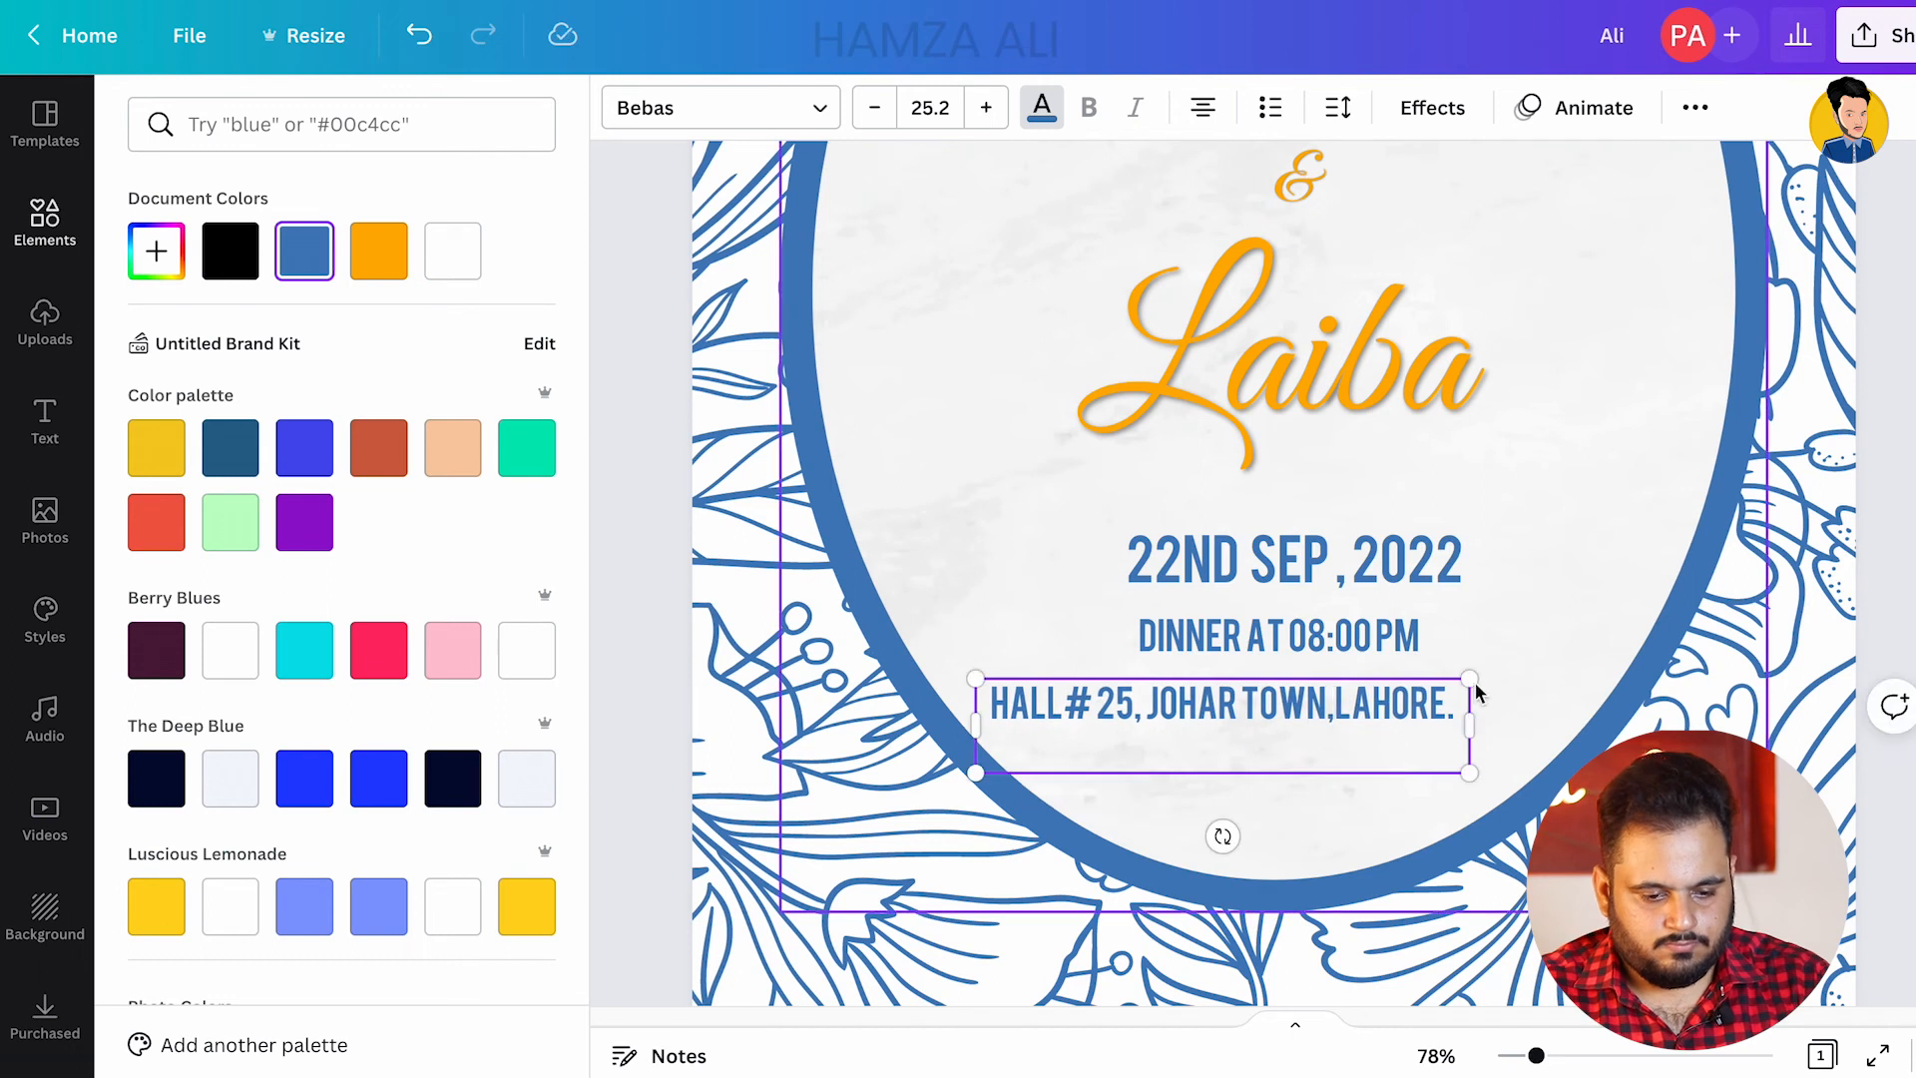
pyautogui.moveTo(1437, 701); pyautogui.dragTo(1510, 701)
# Step: Move the dinner and date lines down to tighten the spacing, and set the date's font size to 25.2
pyautogui.moveTo(1383, 641); pyautogui.dragTo(1383, 656)
pyautogui.moveTo(1400, 579); pyautogui.dragTo(1400, 606)
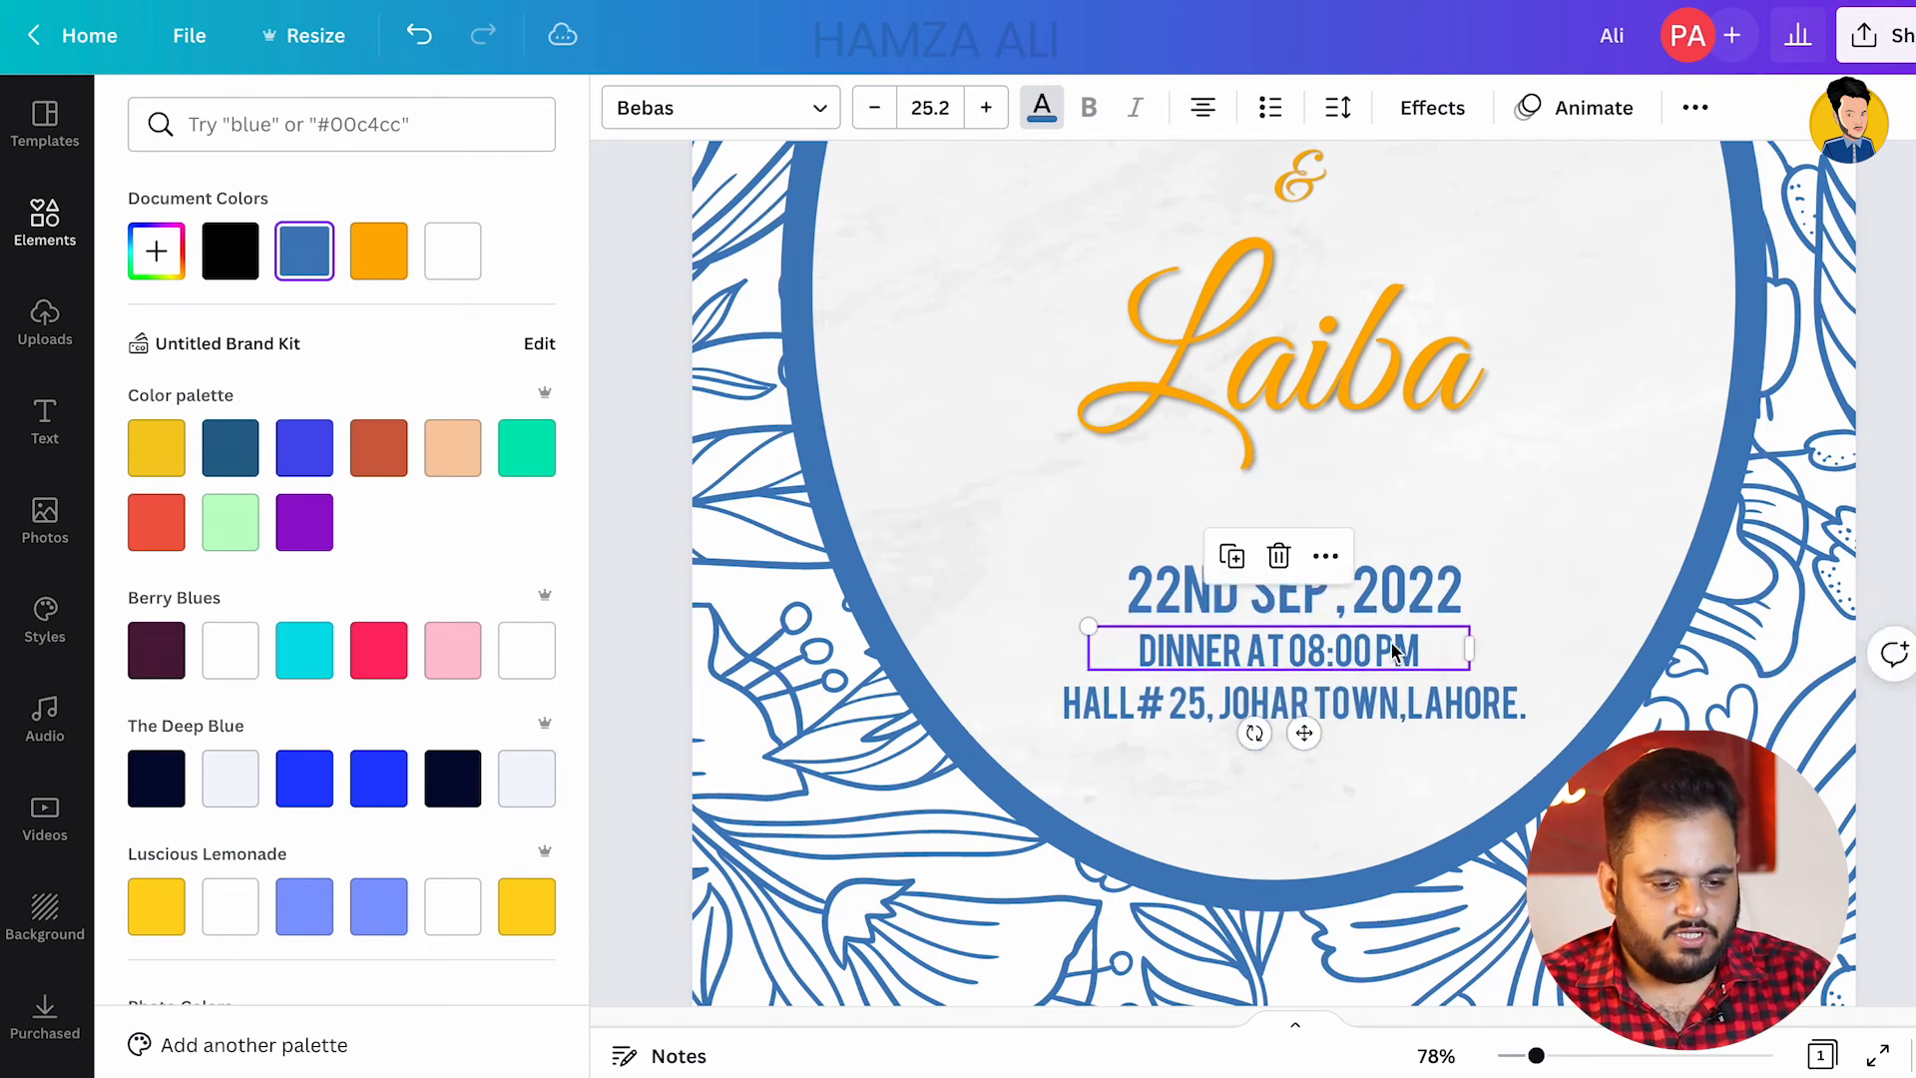
pyautogui.click(948, 110)
pyautogui.write('25.2')
pyautogui.press('Return')
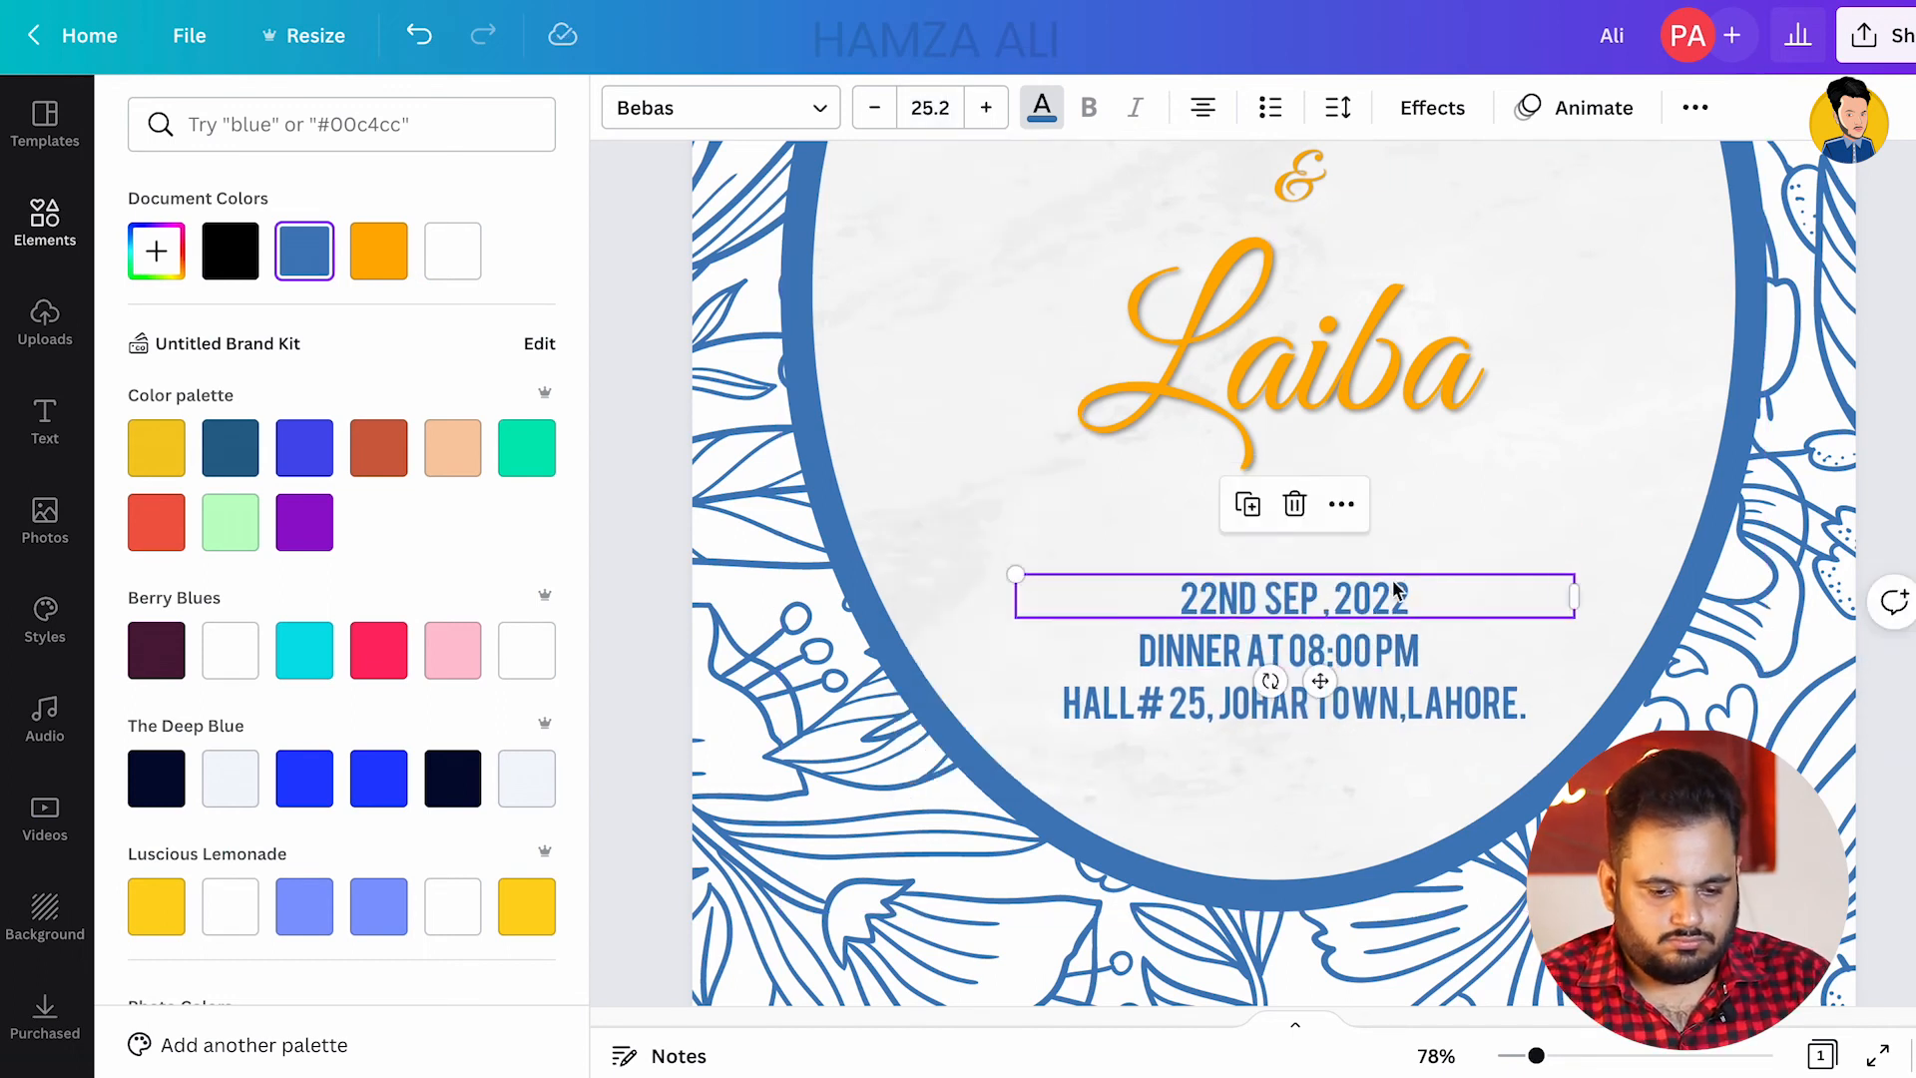
# Step: Set the invitation heading above the names in the Bebas font and the document's blue
pyautogui.moveTo(1536, 1056); pyautogui.dragTo(1514, 1056)
pyautogui.click(1677, 579)
pyautogui.click(1282, 329)
pyautogui.click(721, 108)
pyautogui.click(286, 251)
pyautogui.click(1042, 108)
pyautogui.click(305, 251)
# Step: Widen the invitation heading's text box and centre the heading above the names
pyautogui.click(1677, 379)
pyautogui.scroll(3, 1327, 319)
pyautogui.click(1268, 338)
pyautogui.moveTo(1139, 349); pyautogui.dragTo(1116, 349)
pyautogui.moveTo(1337, 329); pyautogui.dragTo(1349, 325)
pyautogui.click(1761, 559)
# Step: Select both names together with the "&" and centre them between the heading and the event details
pyautogui.moveTo(1525, 1056); pyautogui.dragTo(1509, 1056)
pyautogui.click(1319, 479)
pyautogui.keyDown('shift'); pyautogui.click(1284, 501); pyautogui.keyUp('shift')
pyautogui.keyDown('shift'); pyautogui.click(1287, 577); pyautogui.keyUp('shift')
pyautogui.moveTo(1351, 621); pyautogui.dragTo(1388, 675)
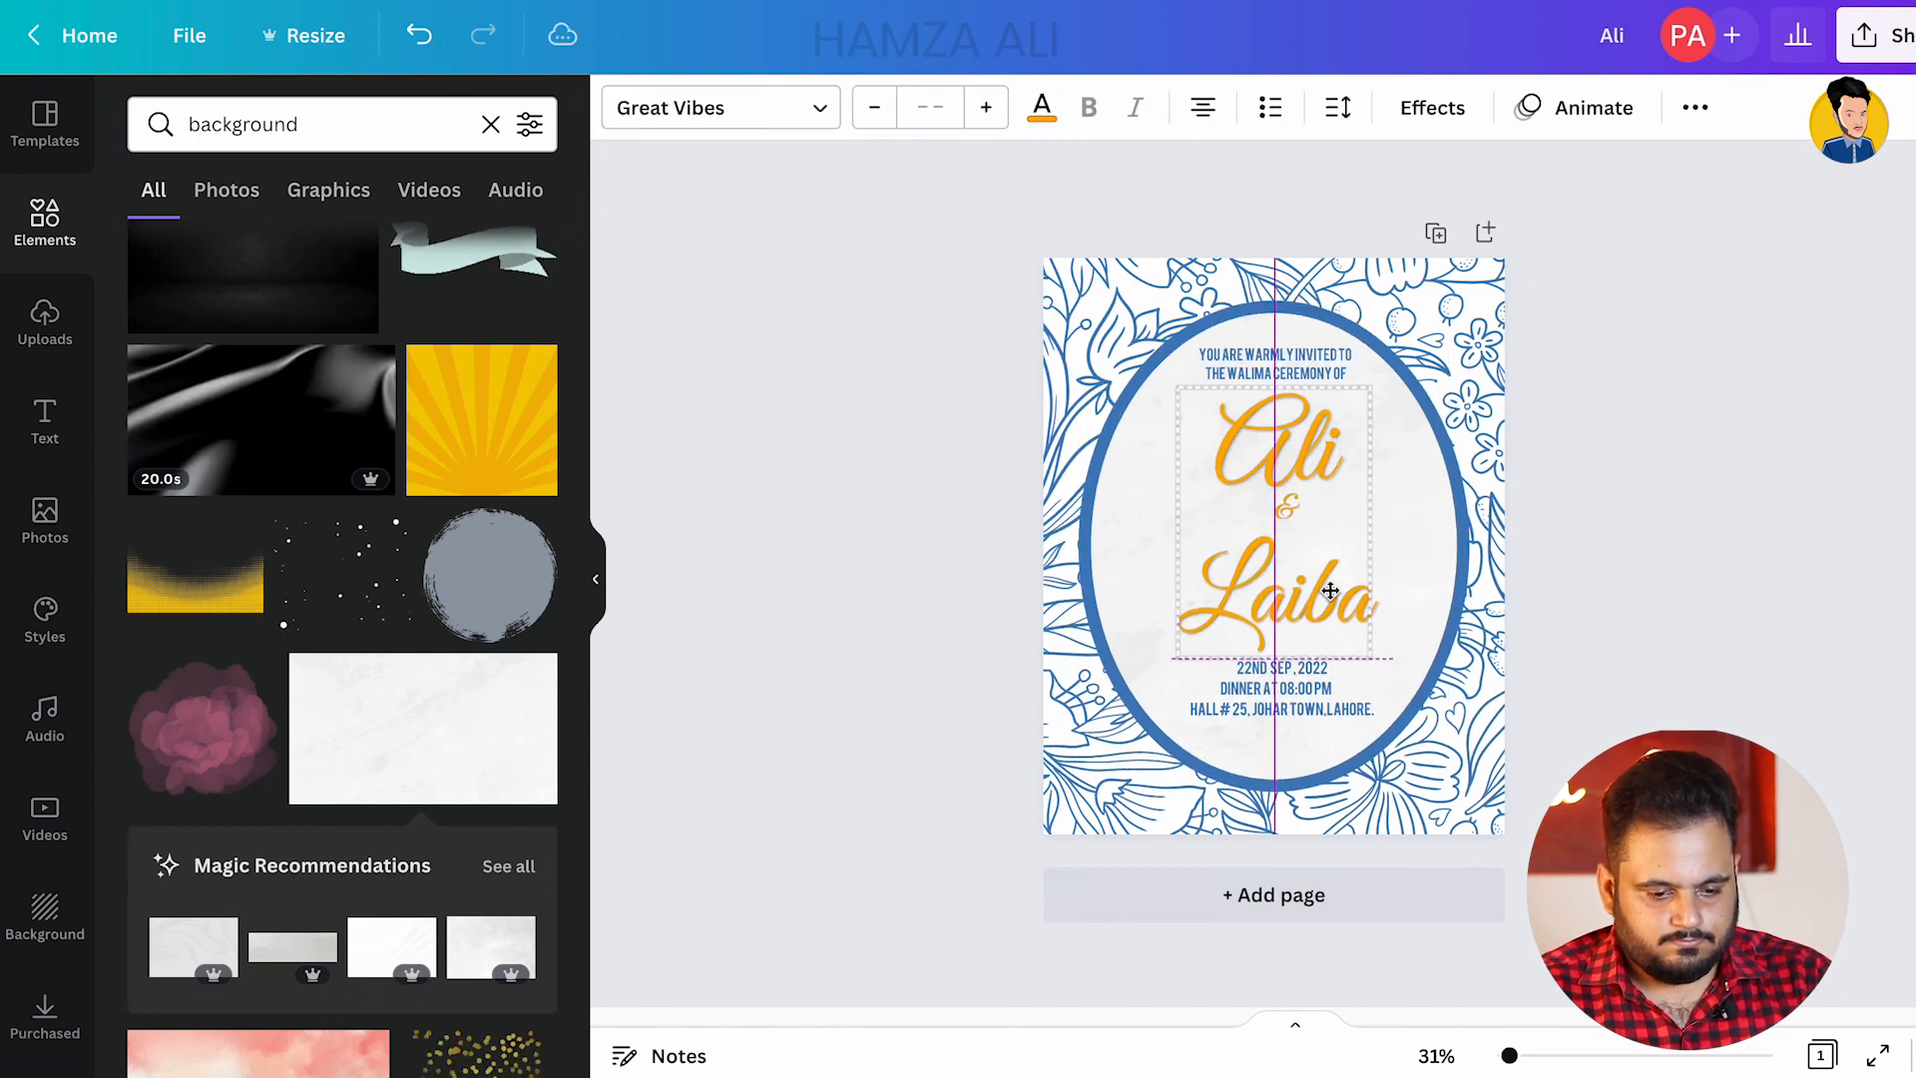
# Step: Download the finished invitation as a PNG file
pyautogui.click(1876, 35)
pyautogui.click(1557, 698)
pyautogui.click(1648, 604)
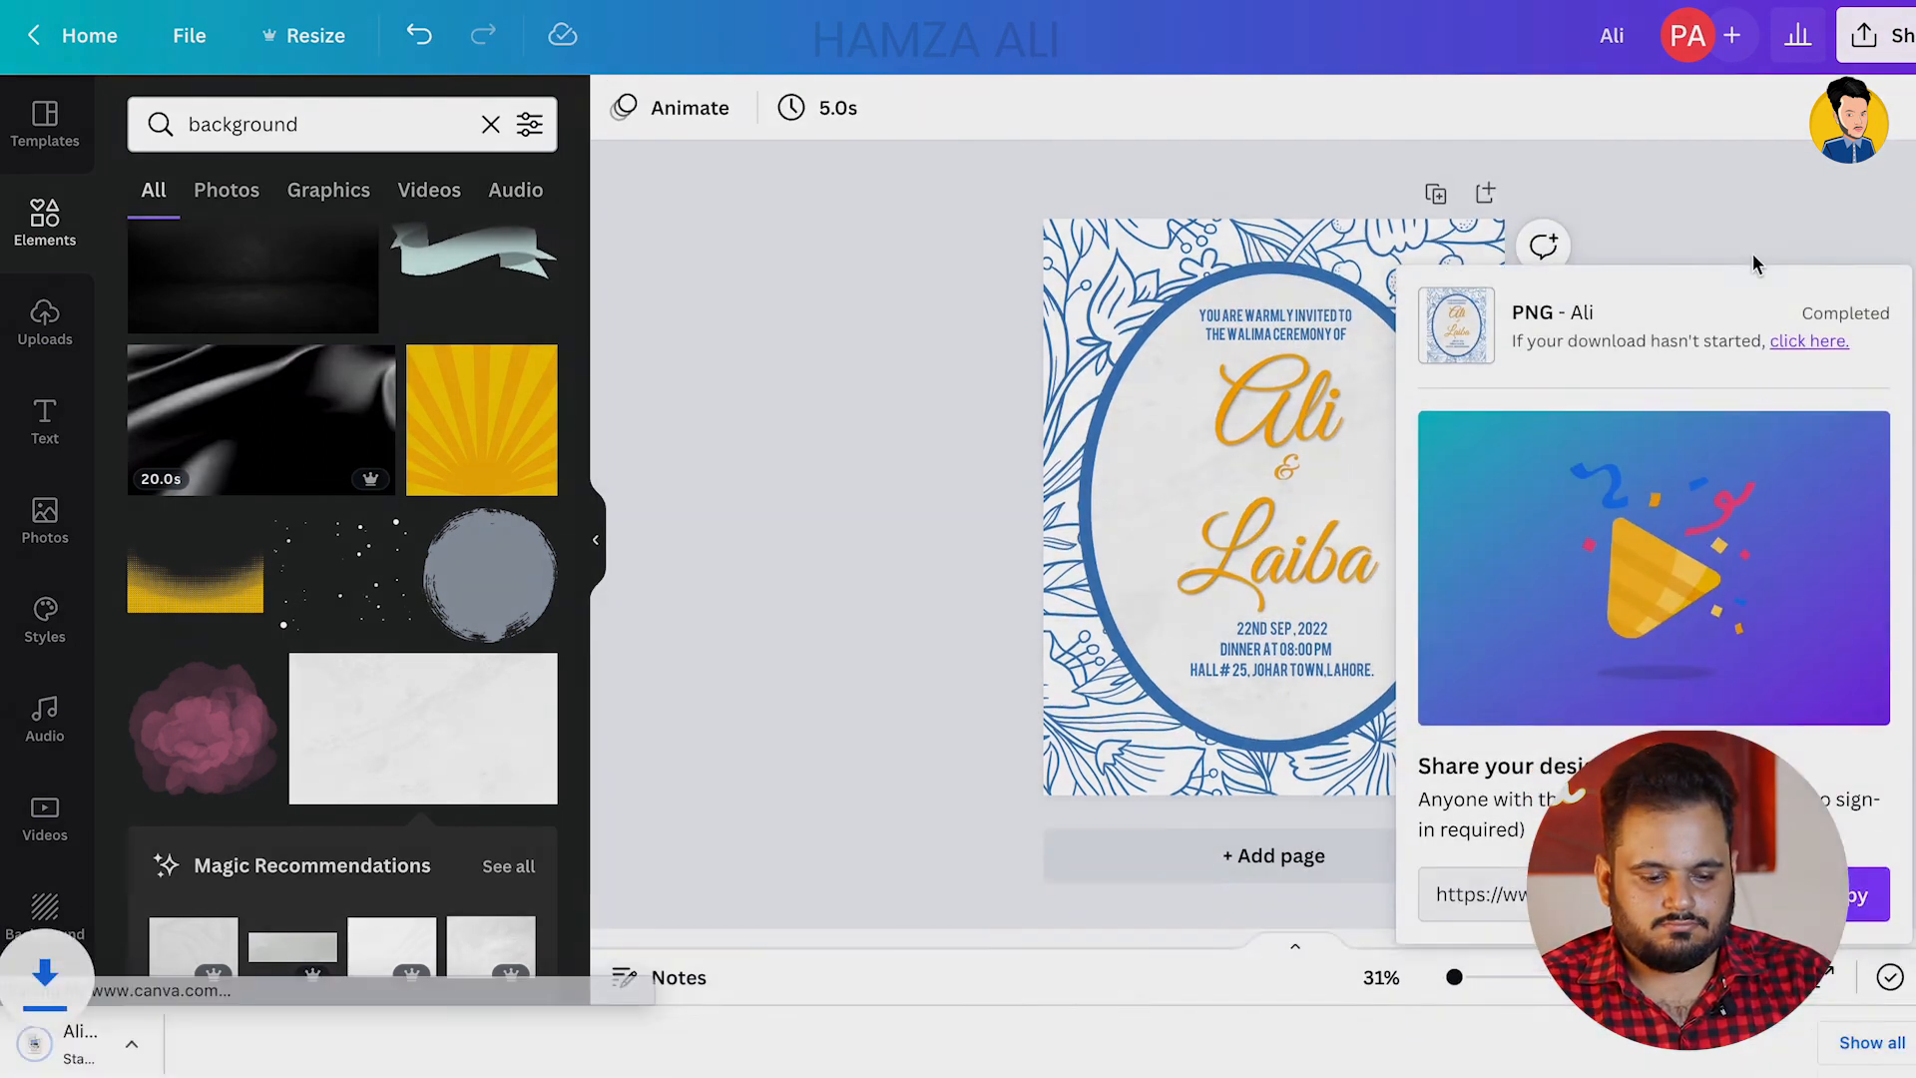